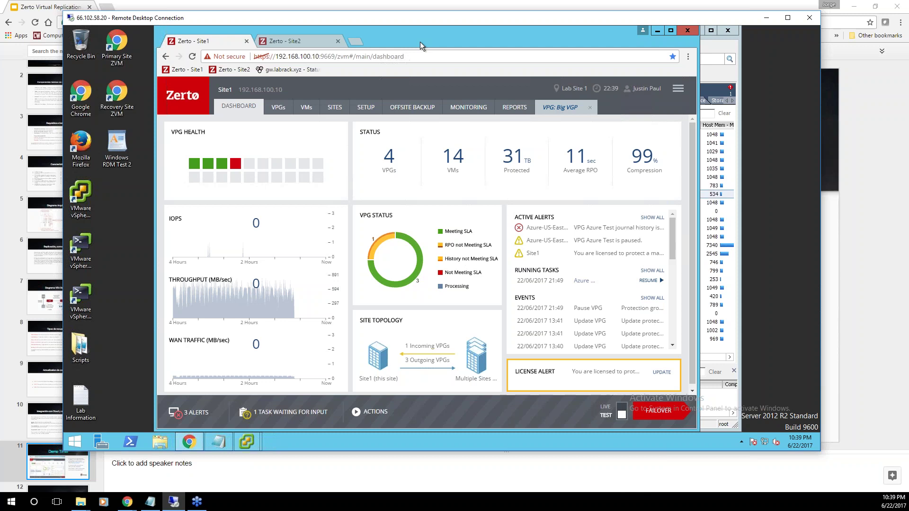
# Compare the Zerto Site1 dashboard with the VM list of Site2
pyautogui.click(311, 41)
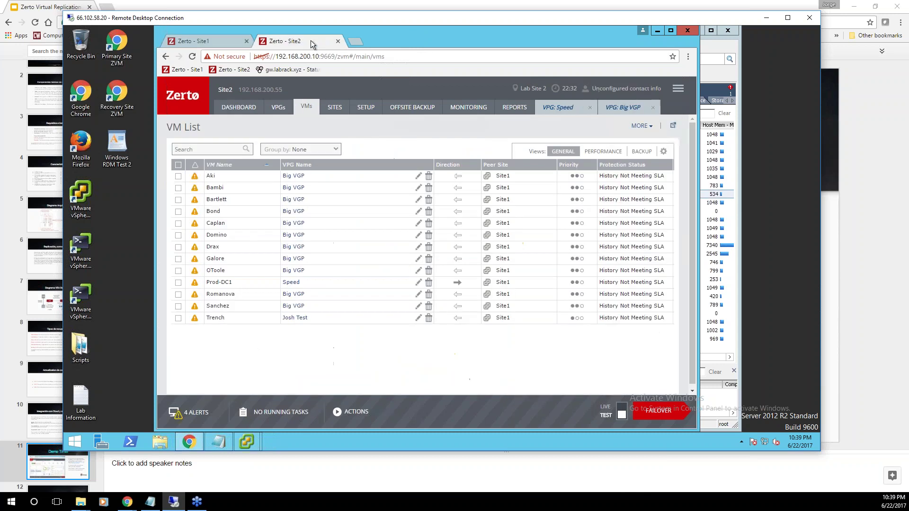
pyautogui.click(206, 39)
pyautogui.click(312, 42)
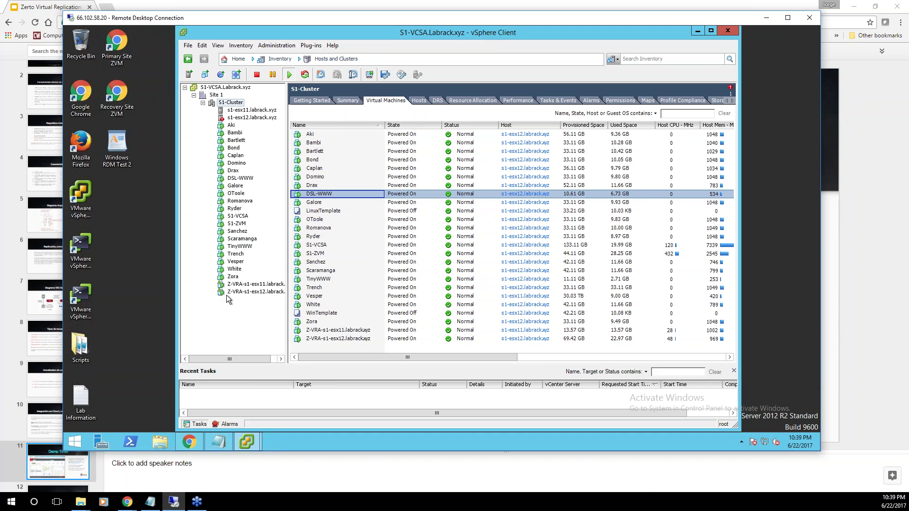
# Switch from the vSphere Client to Chrome and show the Zerto Site1 dashboard in a maximized window
pyautogui.click(698, 31)
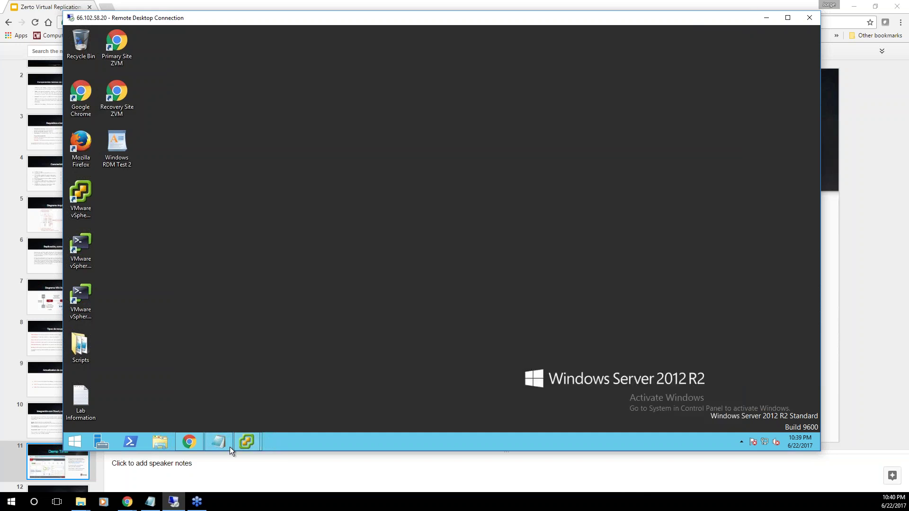
pyautogui.click(191, 442)
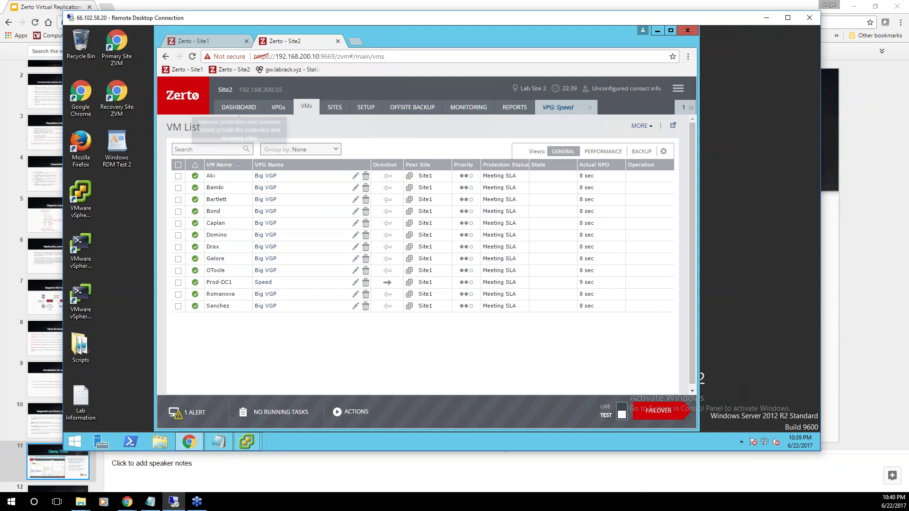
pyautogui.click(214, 41)
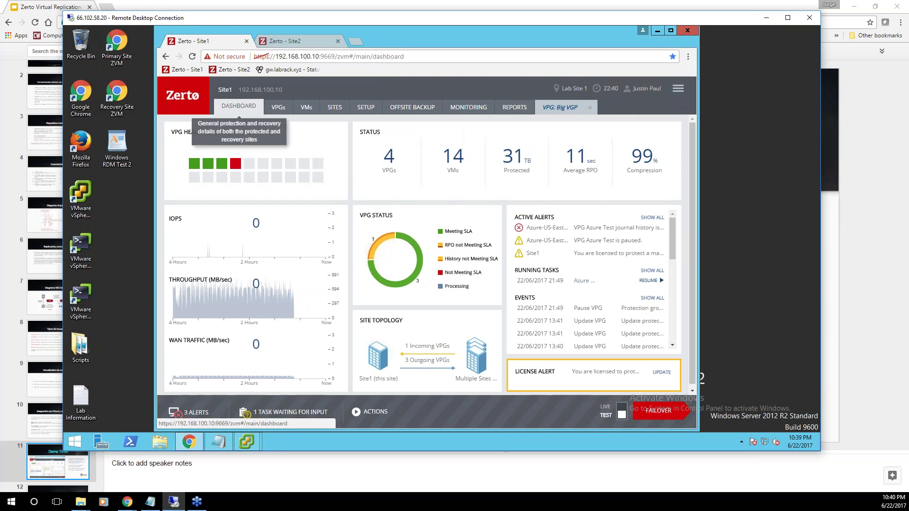
pyautogui.click(672, 31)
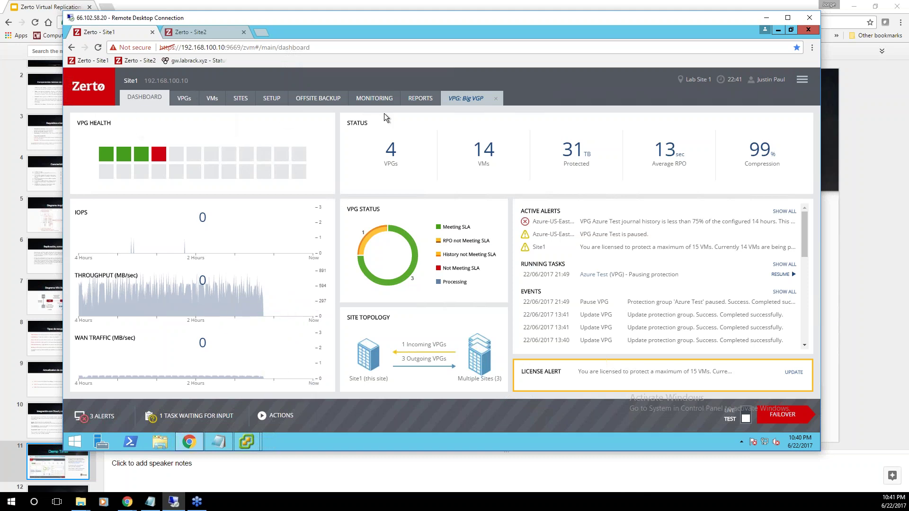
# Review the actions available on Site1, its VM list and the additional operations offered for protected VMs
pyautogui.click(263, 422)
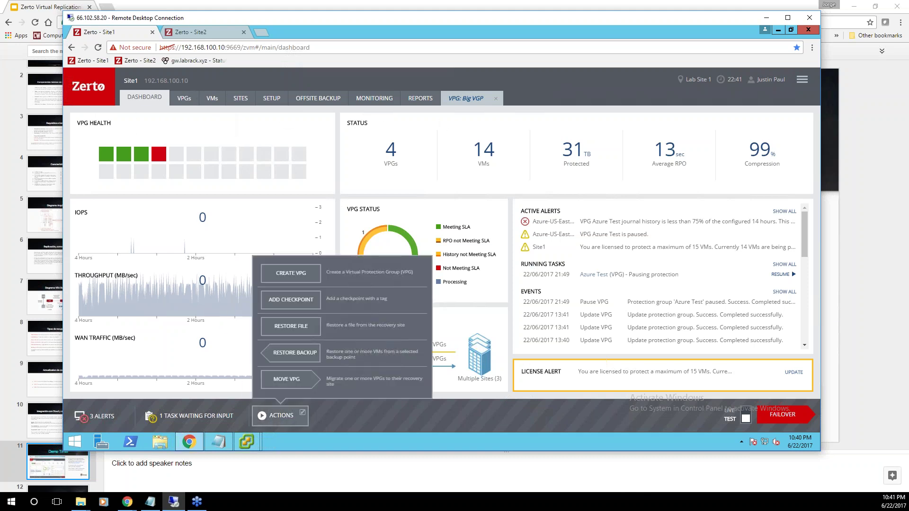
pyautogui.click(282, 414)
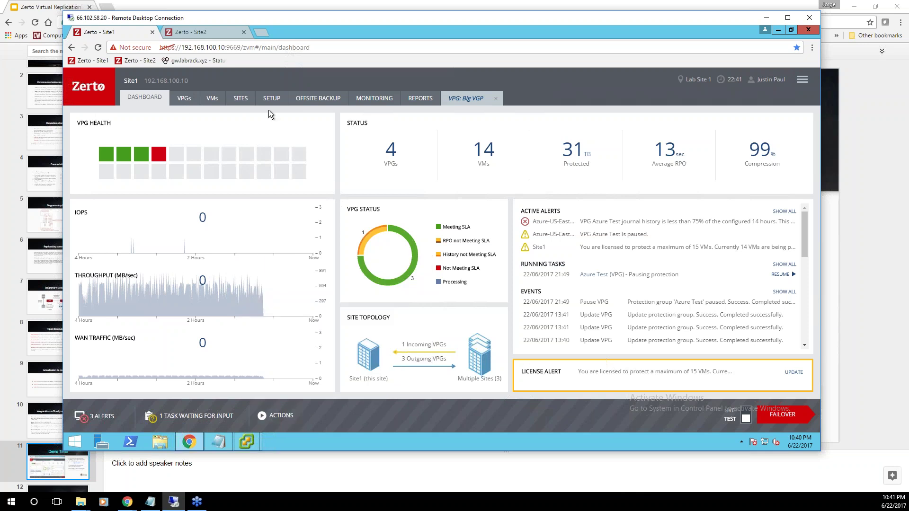
pyautogui.click(212, 100)
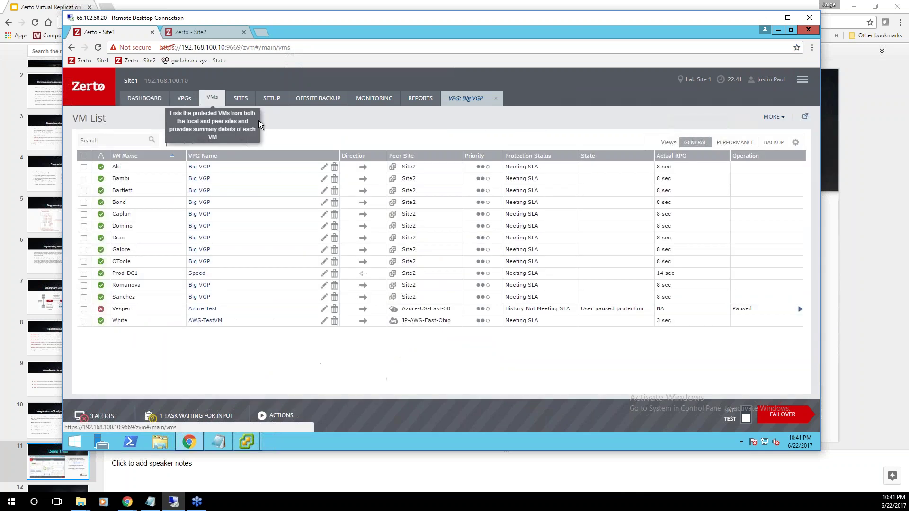
pyautogui.click(782, 117)
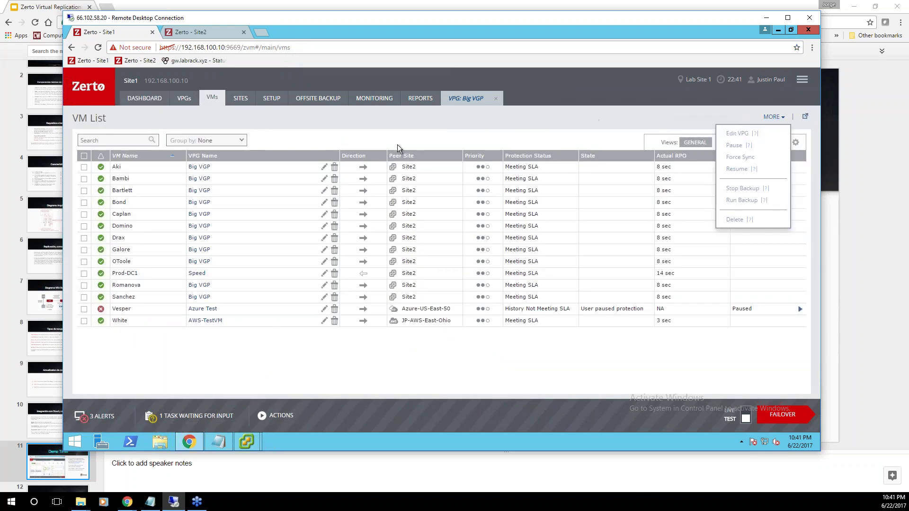
# Start creating a new VPG from Site1's VPG list
pyautogui.click(184, 98)
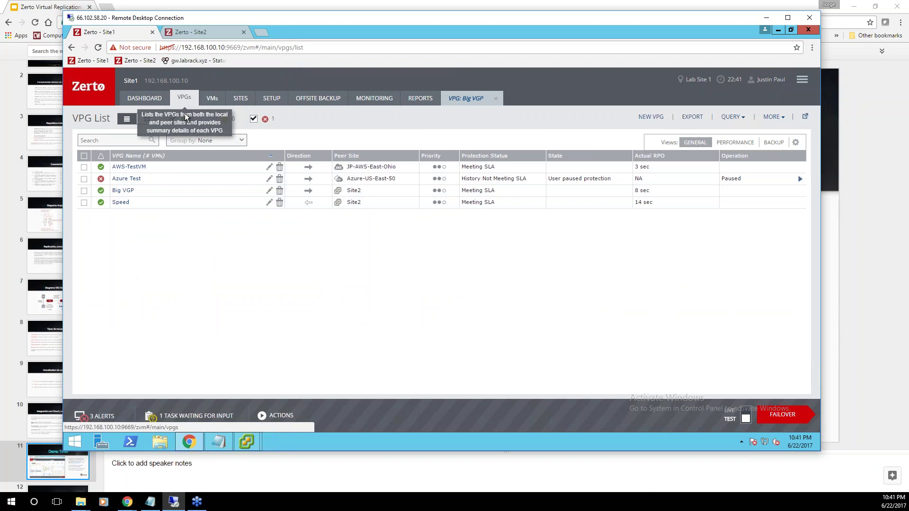
pyautogui.click(650, 119)
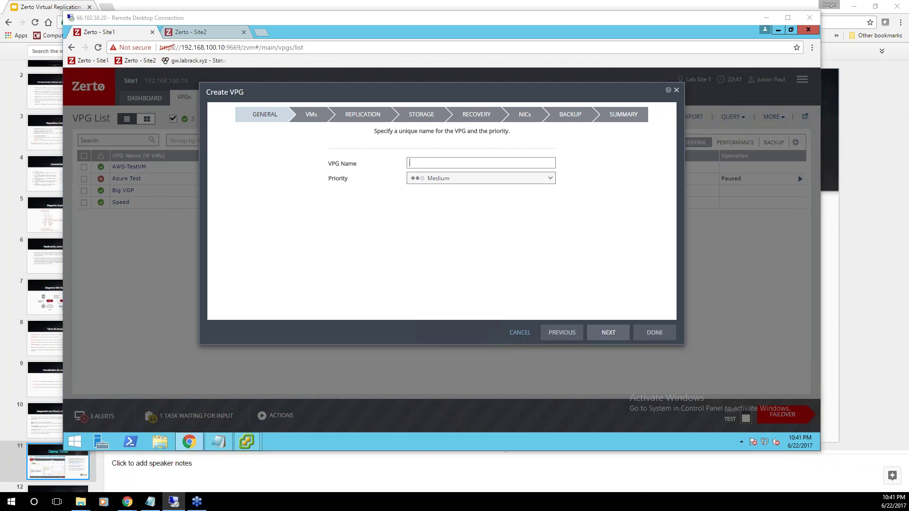
pyautogui.moveTo(907, 502)
pyautogui.hotkey('alt', 'Tab')
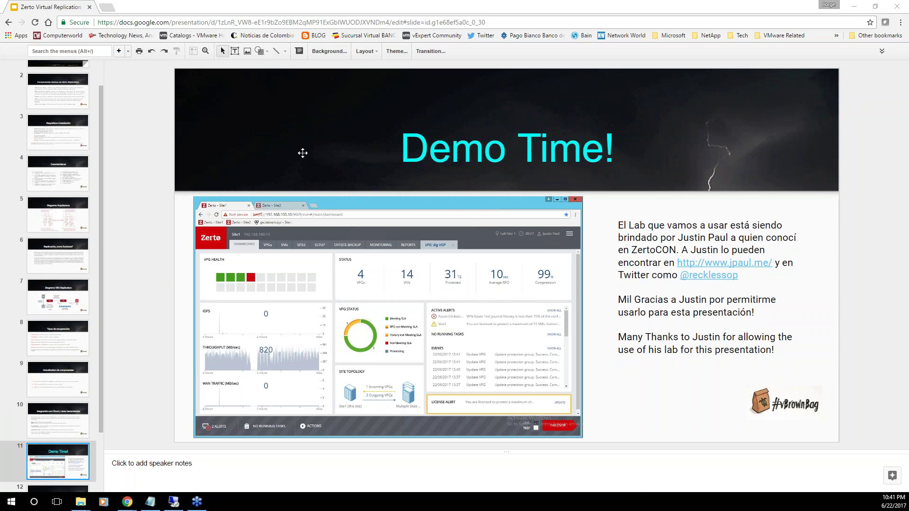
pyautogui.click(173, 501)
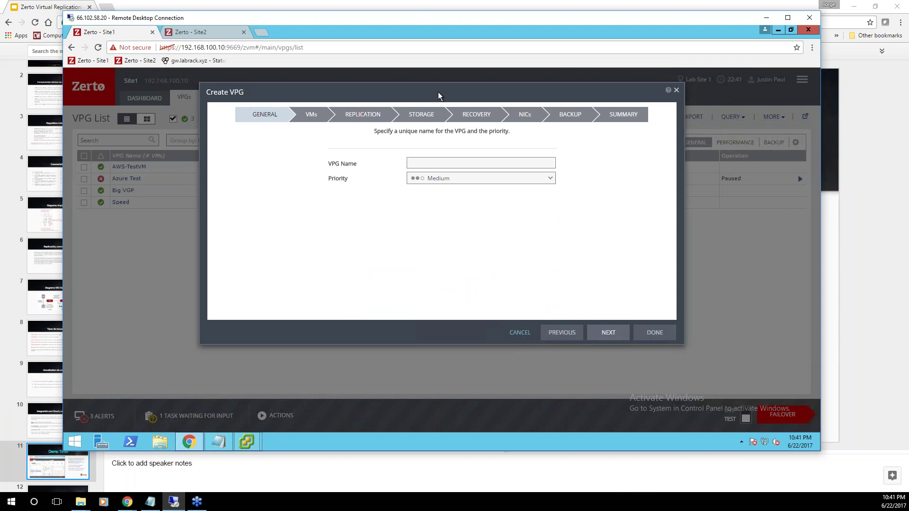
# Name the new VPG vBrownBagLATAM and reposition the creation wizard
pyautogui.moveTo(438, 92); pyautogui.dragTo(409, 98)
pyautogui.click(435, 169)
pyautogui.write('vB')
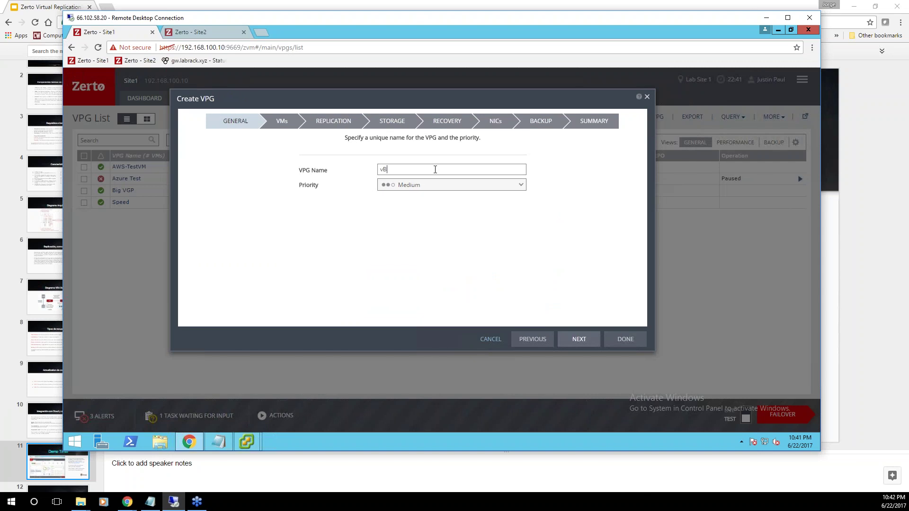
pyautogui.write('rownBagLATAM')
pyautogui.moveTo(478, 92); pyautogui.dragTo(546, 122)
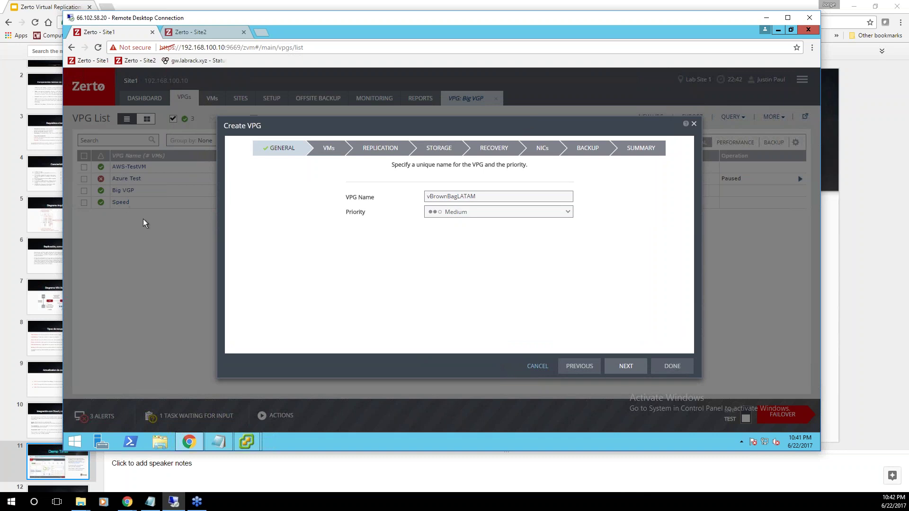
# Review the priority levels available for the new VPG, keeping Medium
pyautogui.click(568, 212)
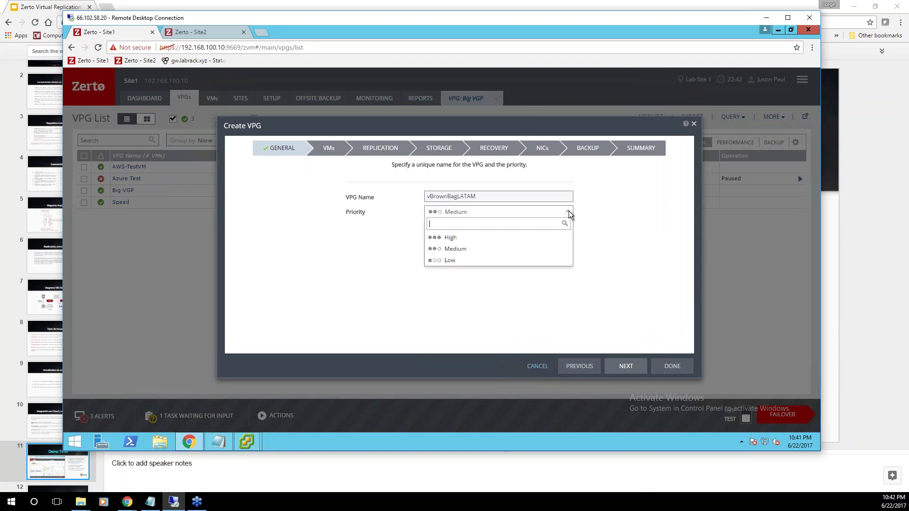
pyautogui.click(569, 211)
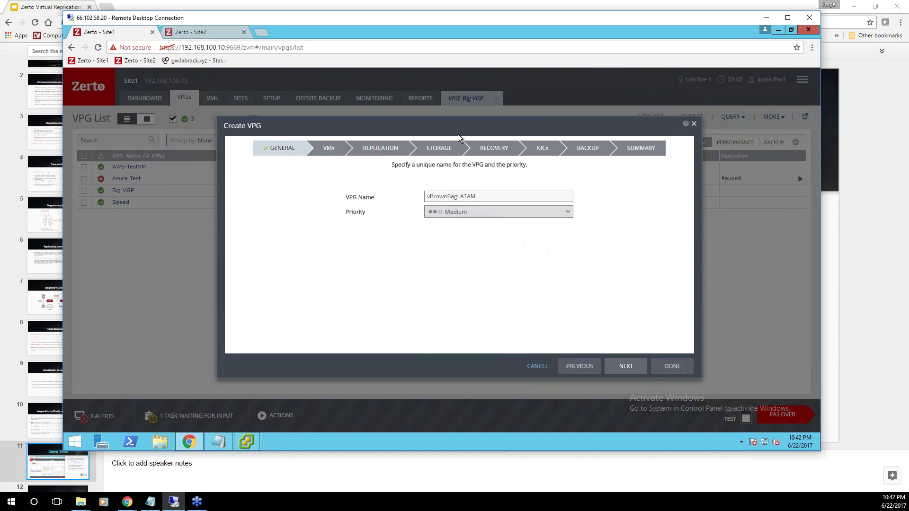
pyautogui.moveTo(471, 125); pyautogui.dragTo(447, 115)
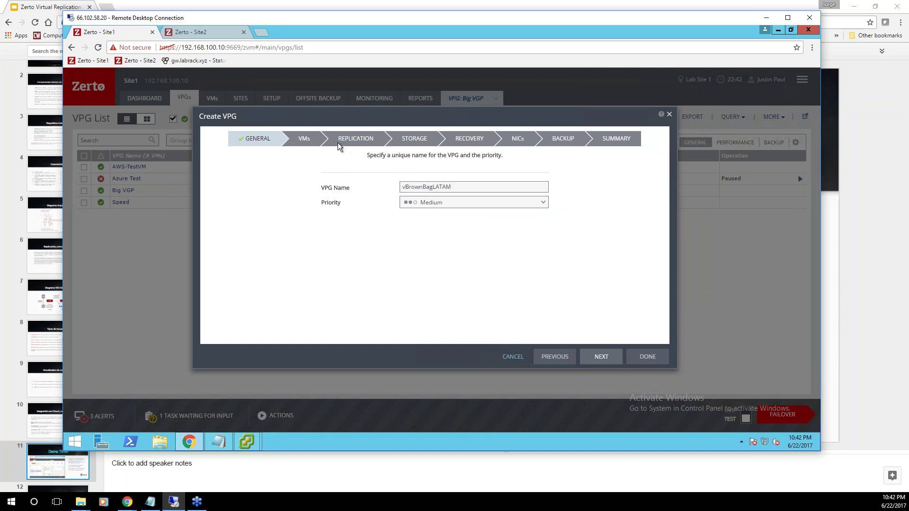
# Find the unprotected VM Ryder with the filter "ryder" and add it to the VPG's selected VMs
pyautogui.click(297, 135)
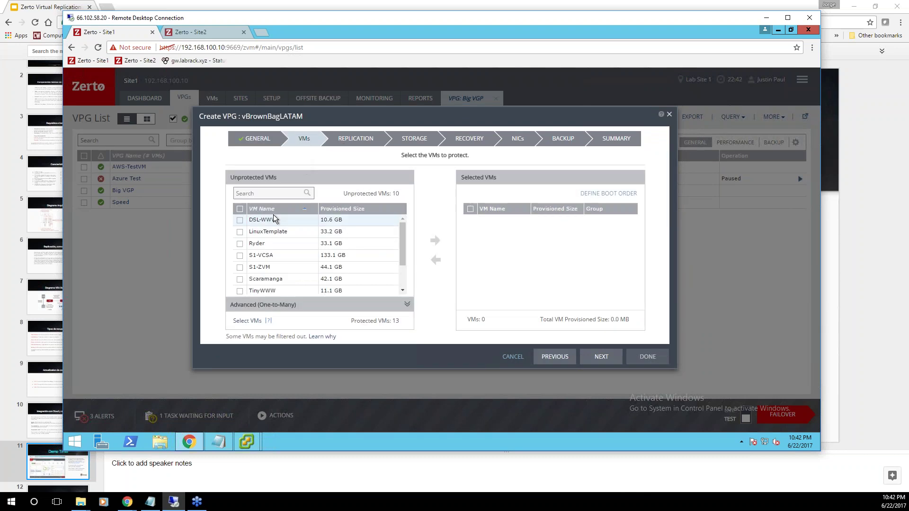
pyautogui.click(270, 194)
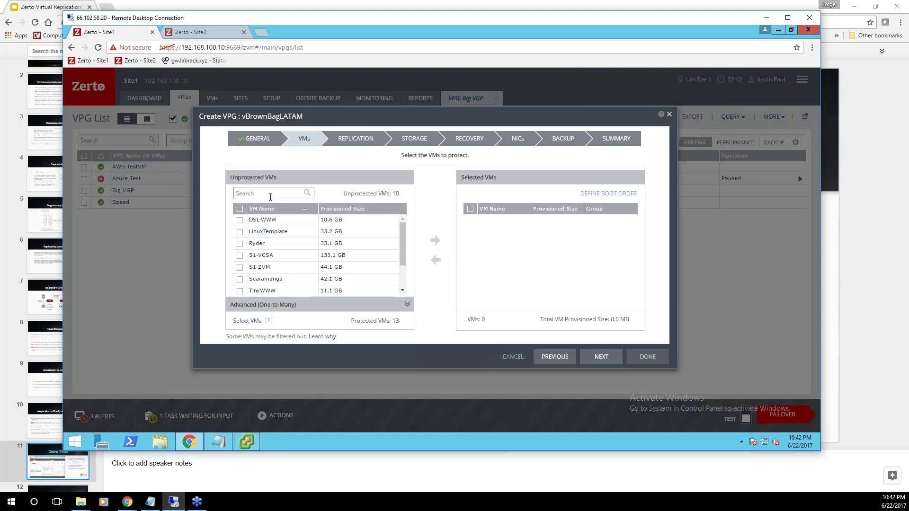
pyautogui.write('ryder')
pyautogui.click(241, 219)
pyautogui.doubleClick(261, 193)
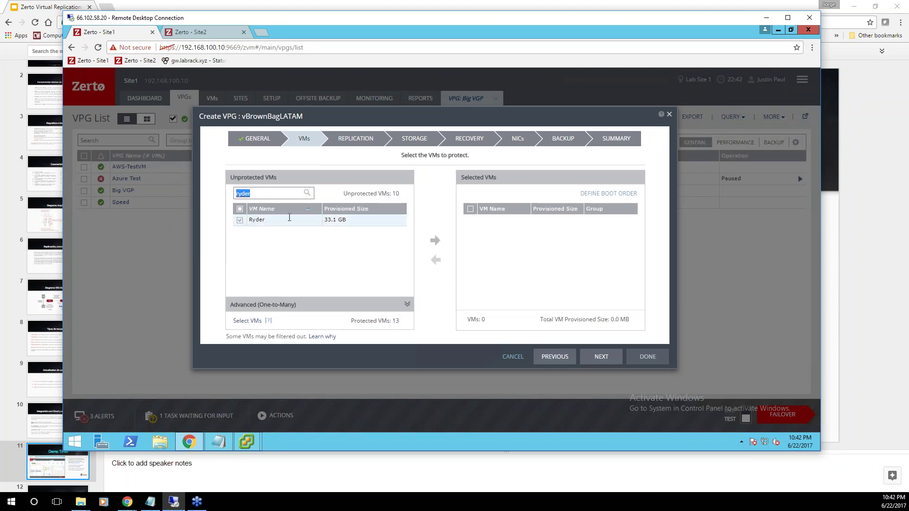
pyautogui.click(434, 240)
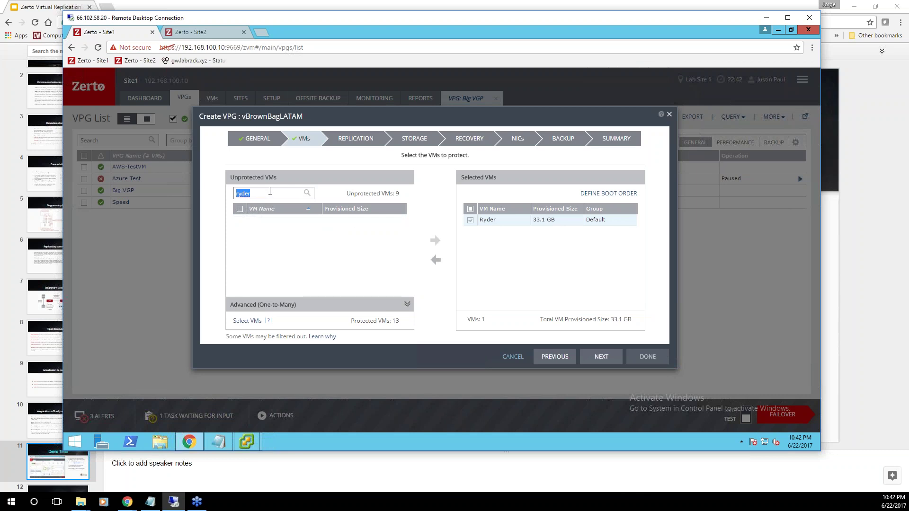
# Filter the unprotected VMs by "sca" and add Scaramanga to the VPG's selected VMs
pyautogui.press('BackSpace')
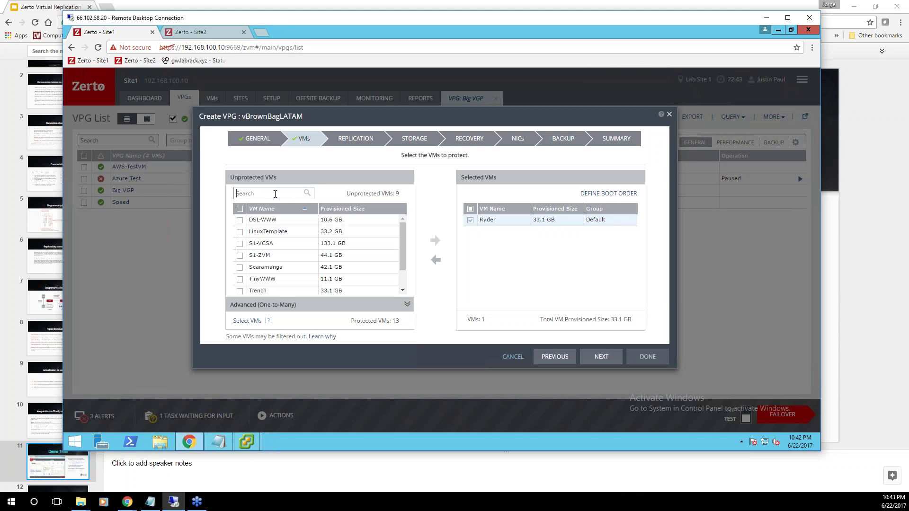
pyautogui.write('ch')
pyautogui.press('BackSpace')
pyautogui.press('BackSpace')
pyautogui.write('nga')
pyautogui.press('BackSpace')
pyautogui.press('BackSpace')
pyautogui.press('BackSpace')
pyautogui.write('sca')
pyautogui.click(239, 220)
pyautogui.click(434, 243)
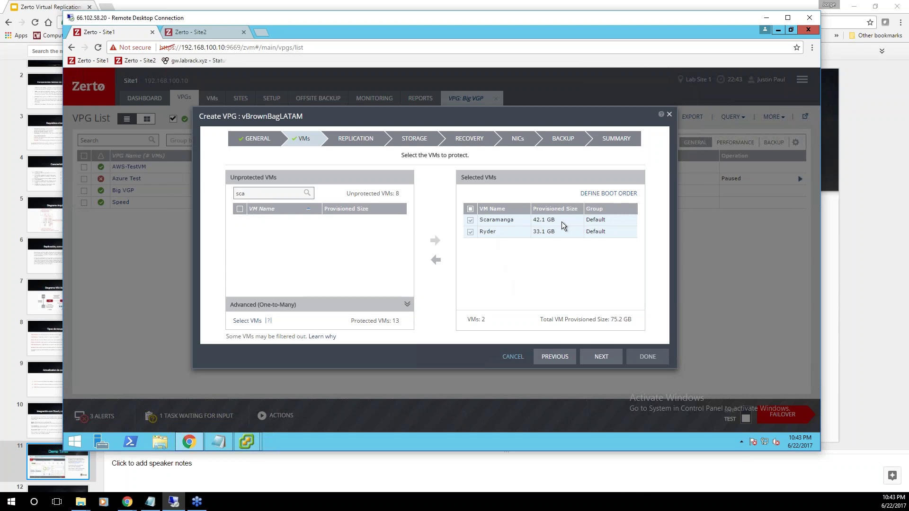
# Examine the already protected VMs offered for one-to-many protection, leaving the selection without adding any
pyautogui.click(408, 305)
pyautogui.click(408, 322)
pyautogui.click(253, 323)
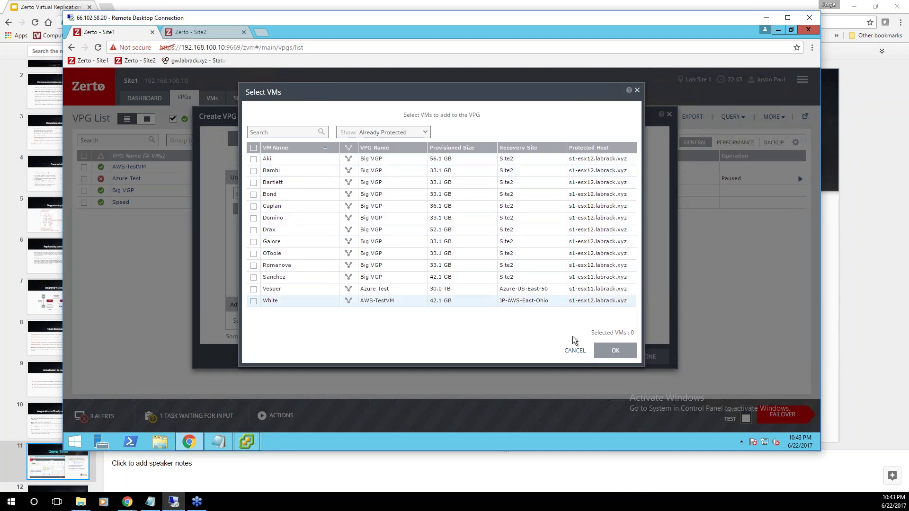
pyautogui.click(574, 352)
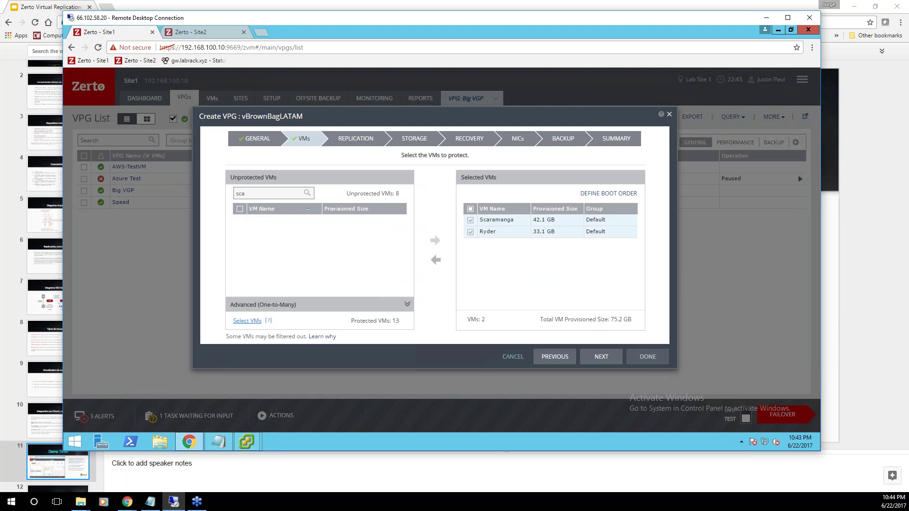
pyautogui.click(259, 321)
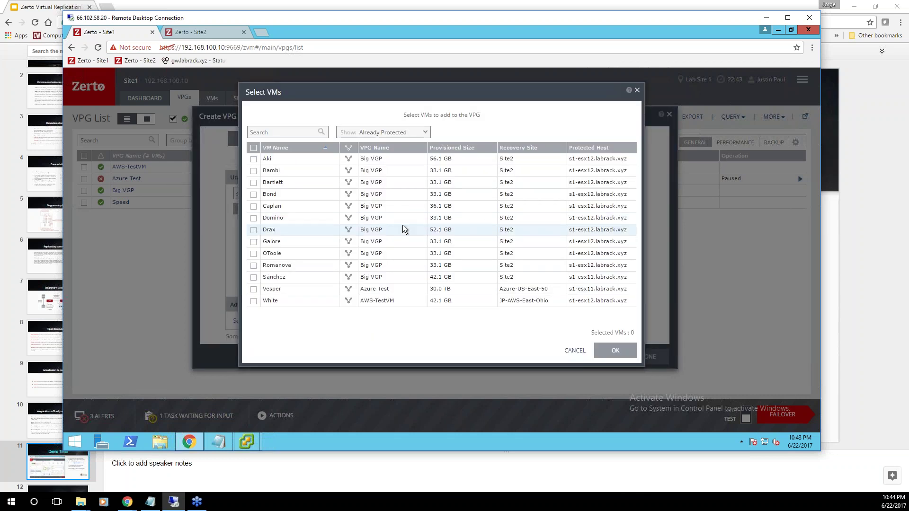
pyautogui.click(574, 351)
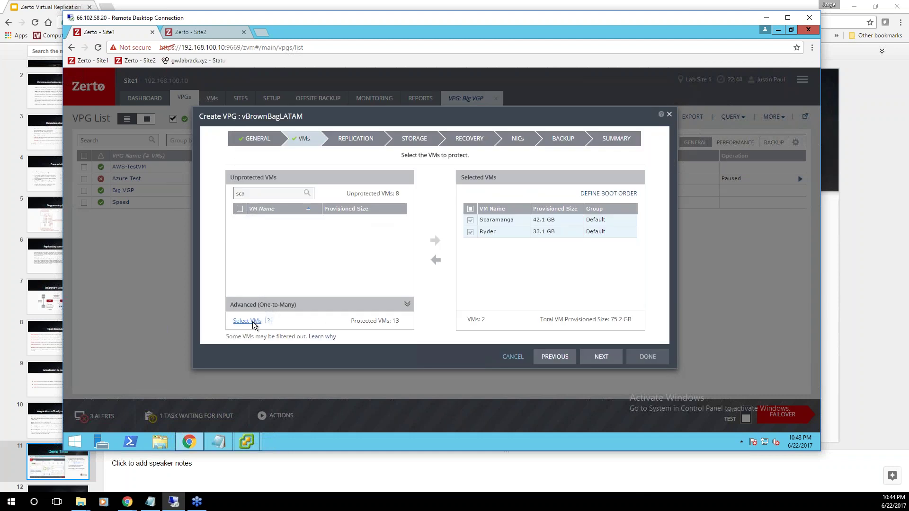
pyautogui.click(251, 321)
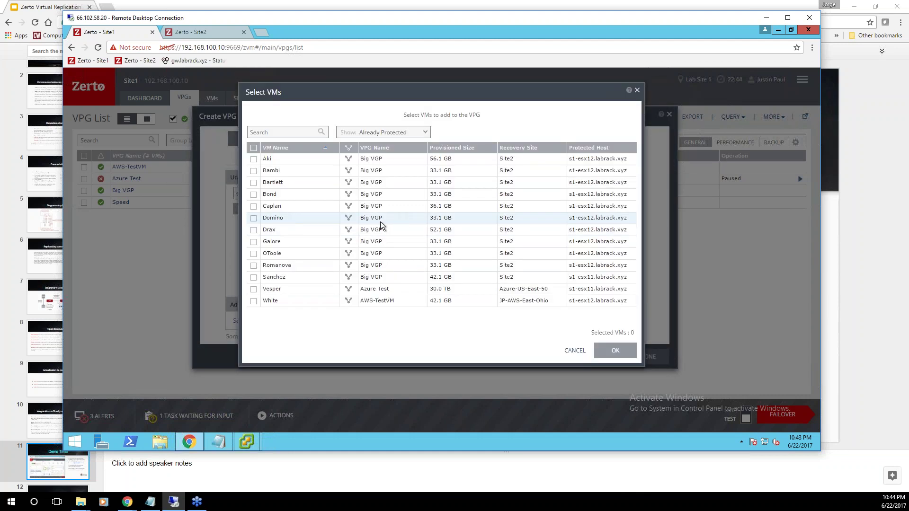
pyautogui.click(579, 352)
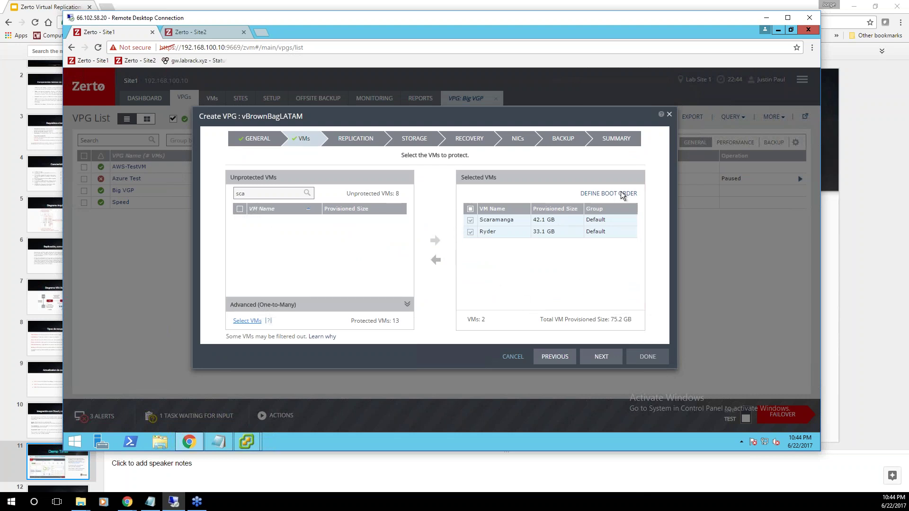
# Review the boot order of the selected VMs, examining the Default group and its boot delay
pyautogui.click(607, 198)
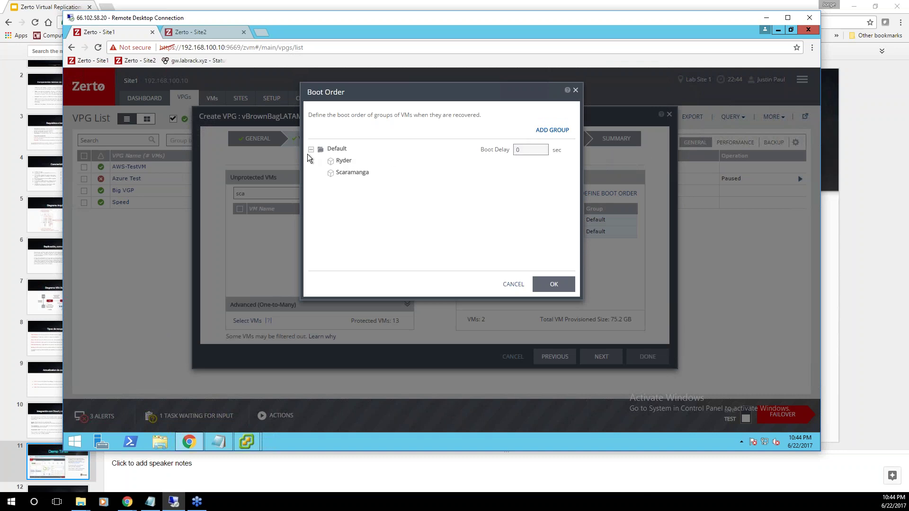
pyautogui.click(513, 284)
pyautogui.click(470, 220)
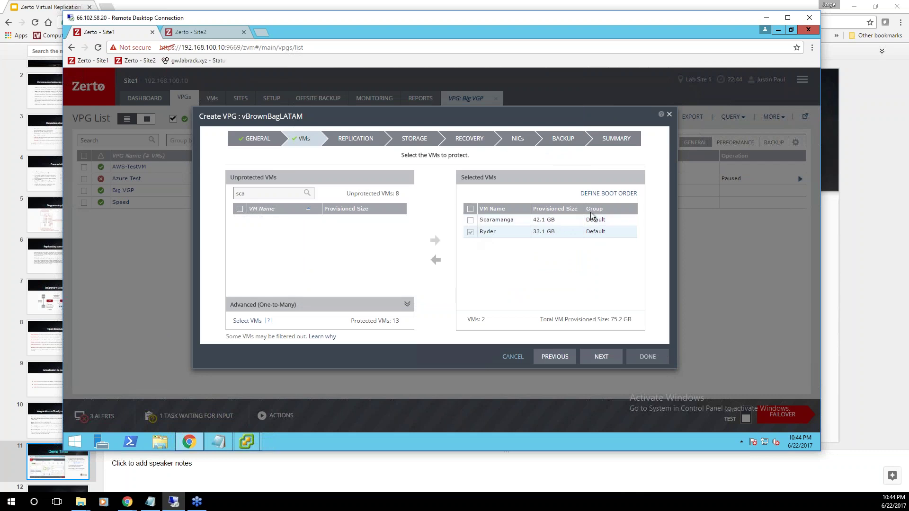
pyautogui.click(617, 195)
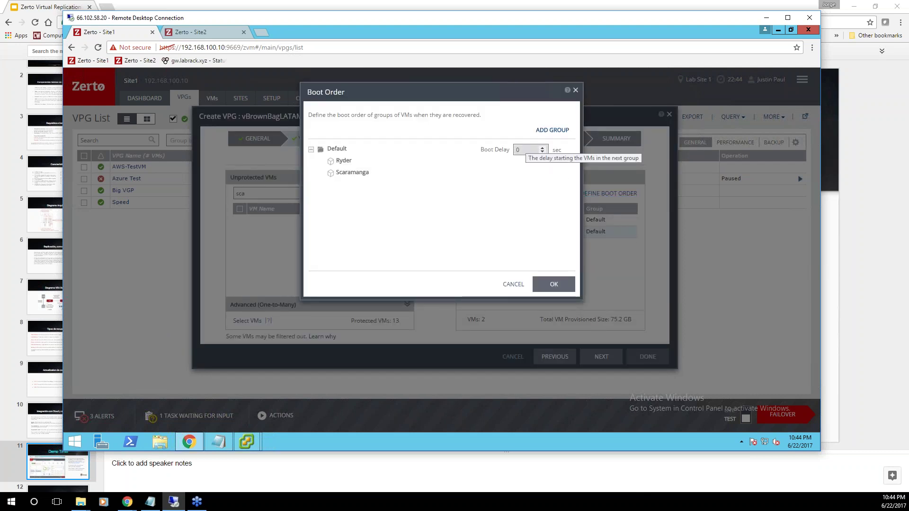
pyautogui.doubleClick(525, 150)
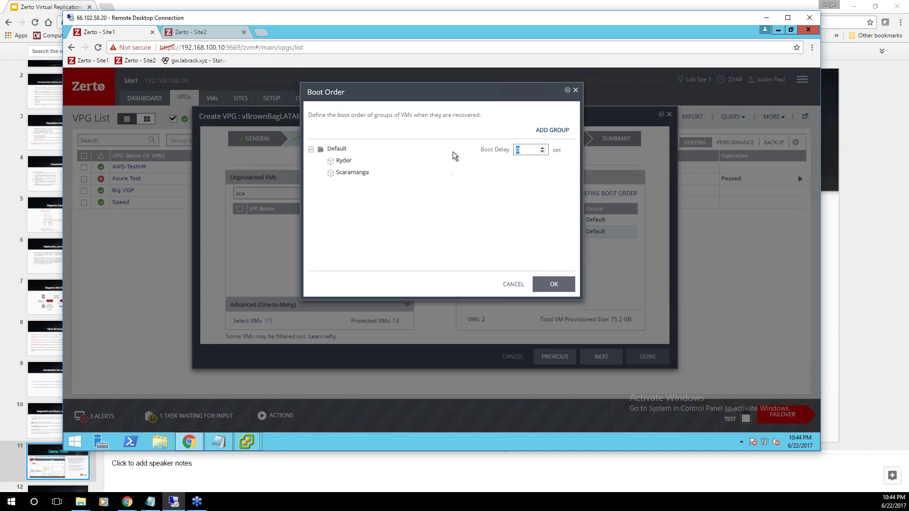
pyautogui.click(523, 150)
pyautogui.moveTo(361, 172)
pyautogui.mouseDown()
pyautogui.moveTo(355, 160)
pyautogui.moveTo(346, 195)
pyautogui.moveTo(344, 164)
pyautogui.moveTo(352, 204)
pyautogui.moveTo(357, 156)
pyautogui.moveTo(360, 171)
pyautogui.mouseUp()
pyautogui.doubleClick(528, 149)
pyautogui.moveTo(356, 173); pyautogui.dragTo(353, 158)
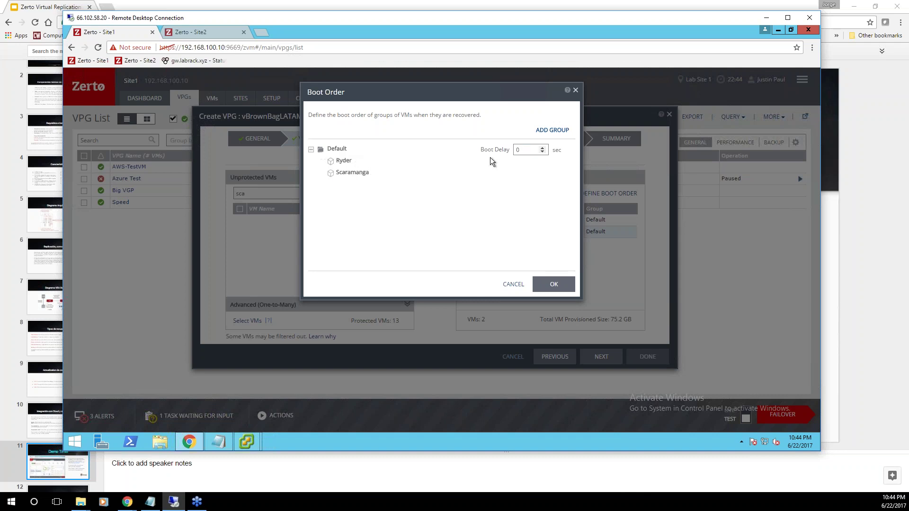
# Try moving Scaramanga into an additional boot order group, and discard the boot order changes
pyautogui.click(549, 133)
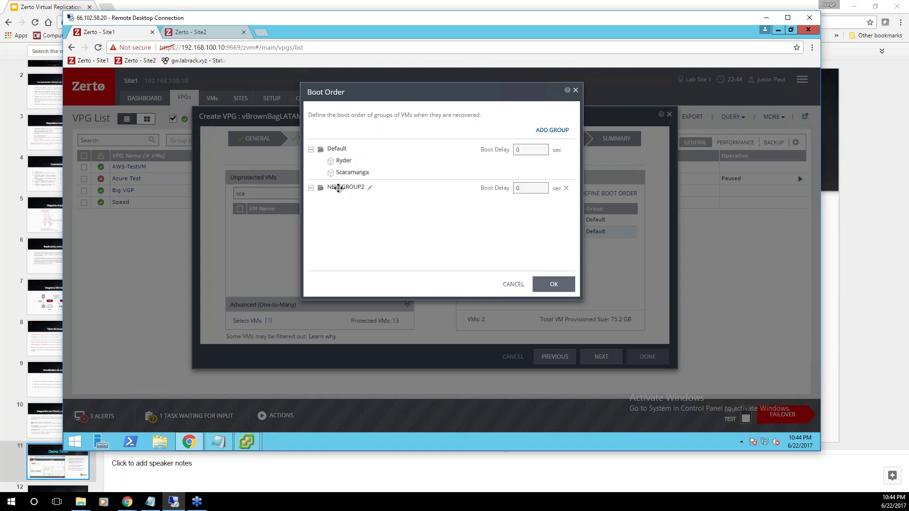
pyautogui.moveTo(351, 173); pyautogui.dragTo(360, 212)
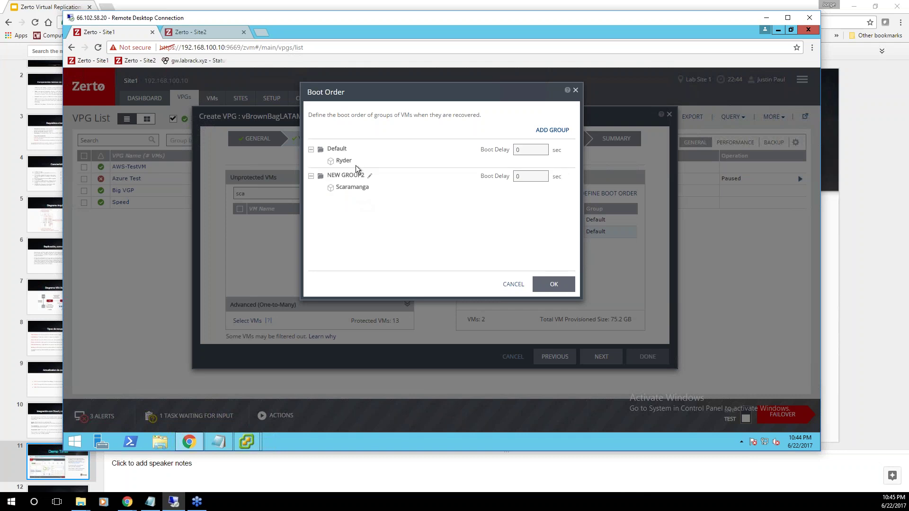
pyautogui.doubleClick(524, 150)
pyautogui.click(514, 285)
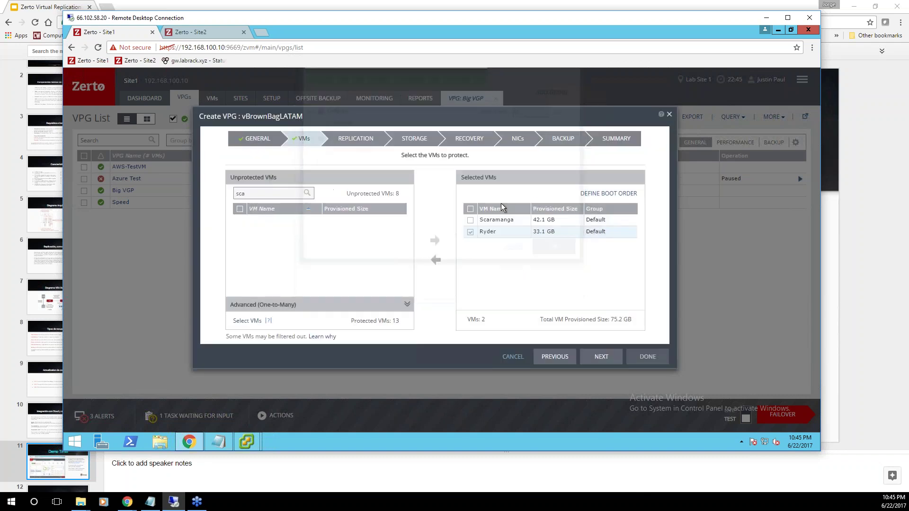
# Proceed to the VPG's replication settings and choose Site2 (192.168.200.10) as the recovery site
pyautogui.click(602, 357)
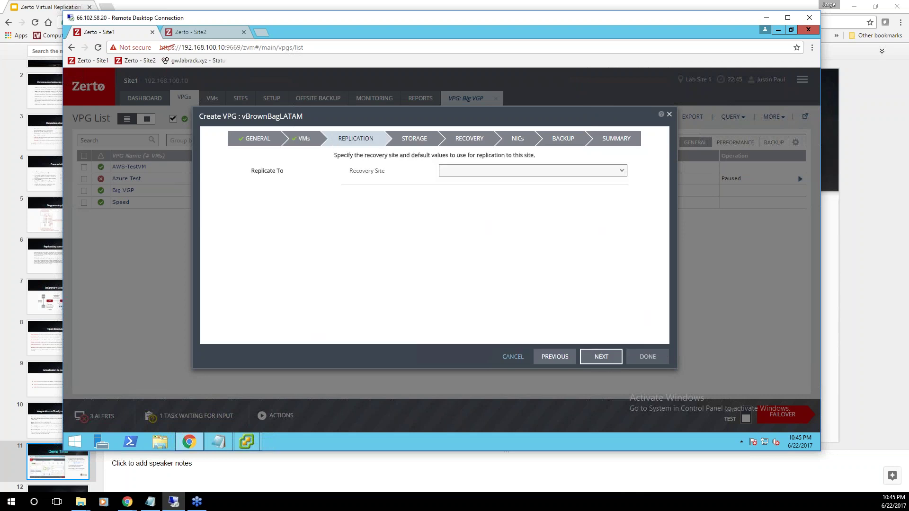
pyautogui.click(618, 169)
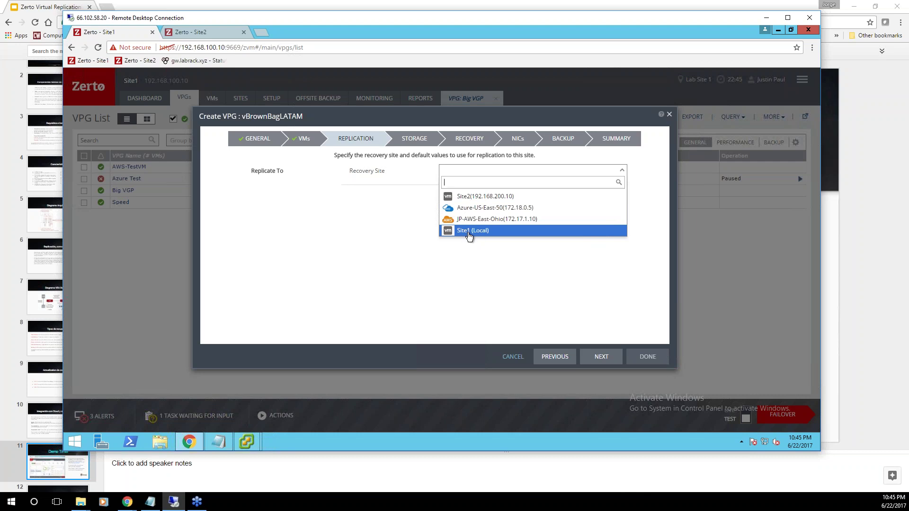
pyautogui.click(476, 197)
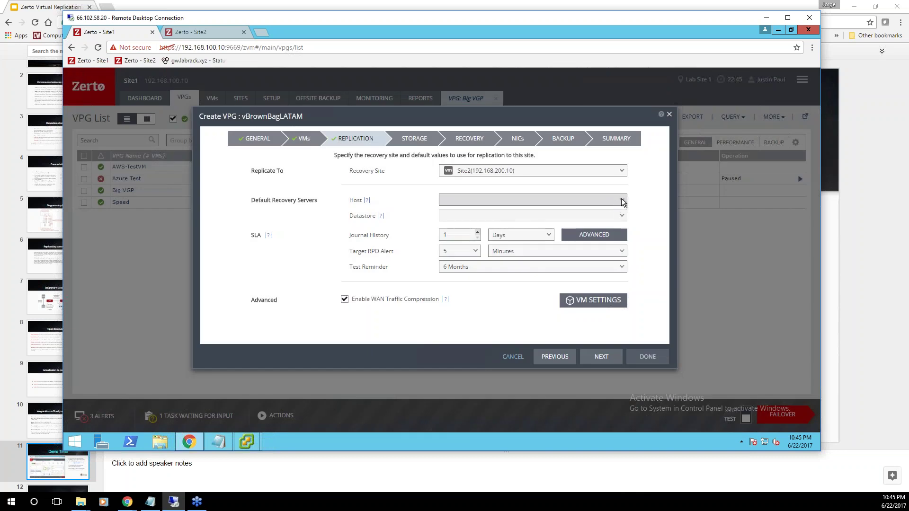
# Set the default recovery host to S2-Cluster and the default recovery datastore to VNX-R6-1
pyautogui.click(623, 202)
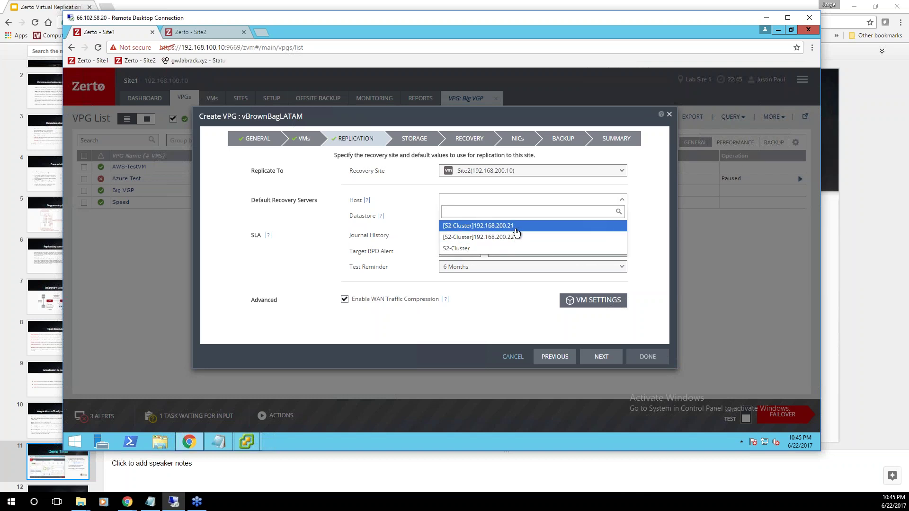
pyautogui.click(466, 249)
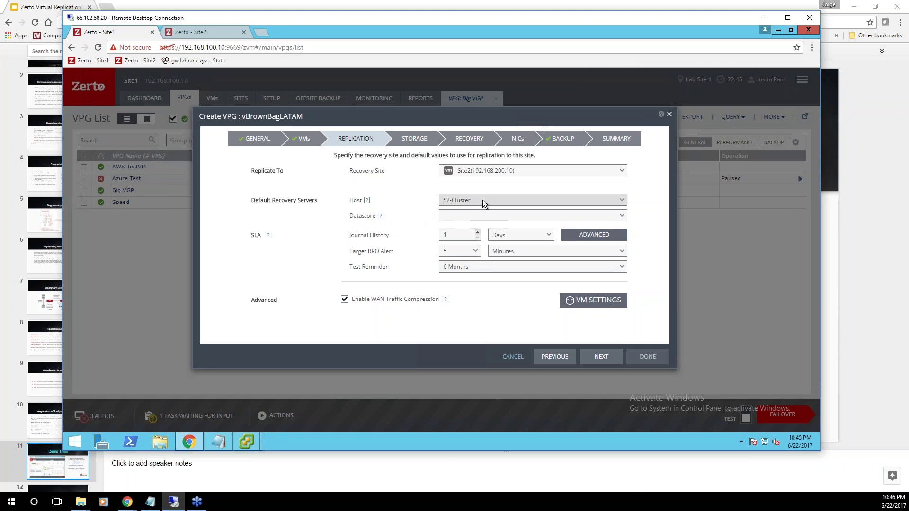
pyautogui.click(621, 215)
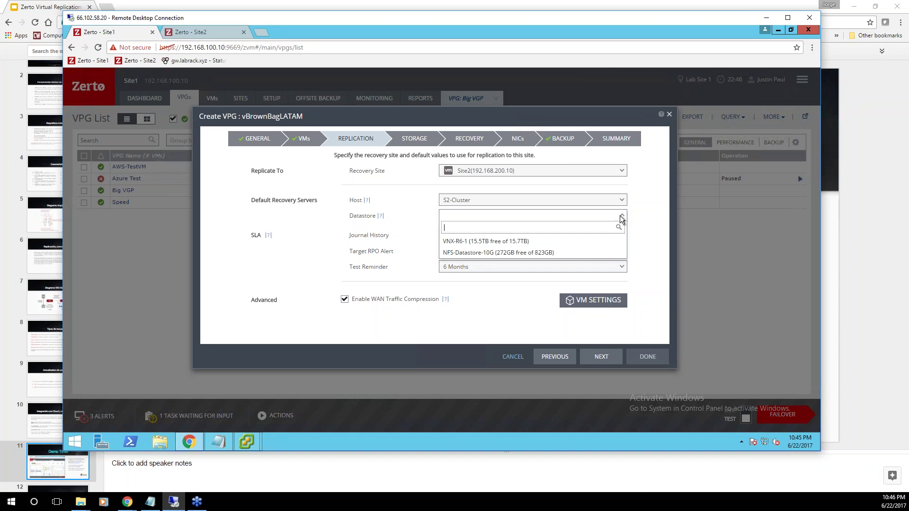
pyautogui.click(519, 243)
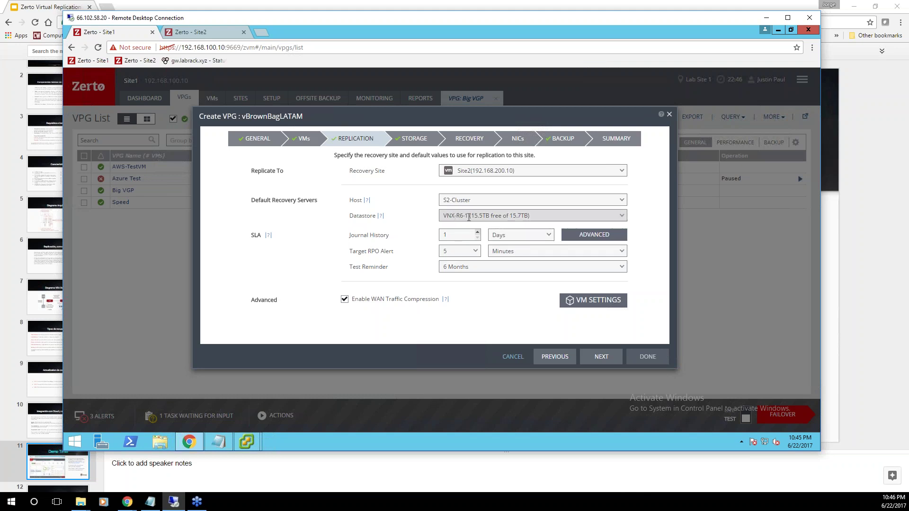
# Switch to the 192.168.200.20 vSphere Client and view the VMs stored on the VNX-R6-1 datastore
pyautogui.moveTo(245, 441)
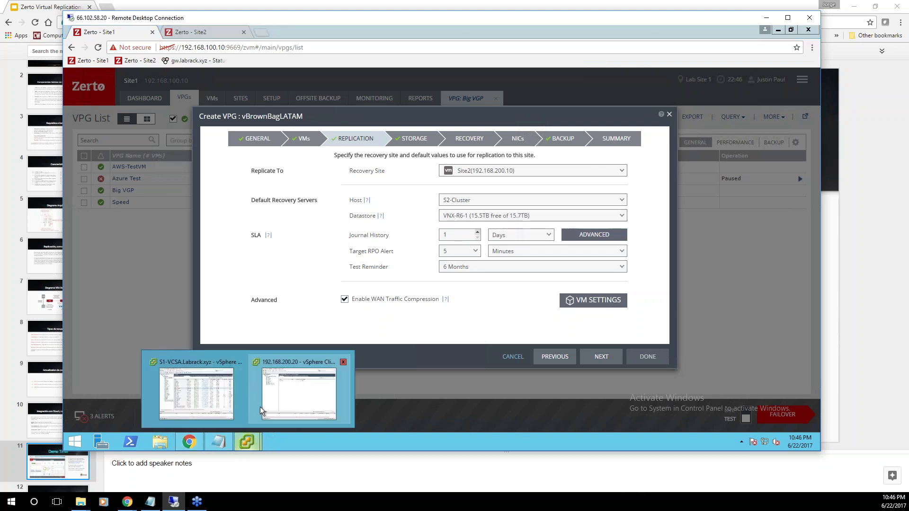
pyautogui.click(291, 405)
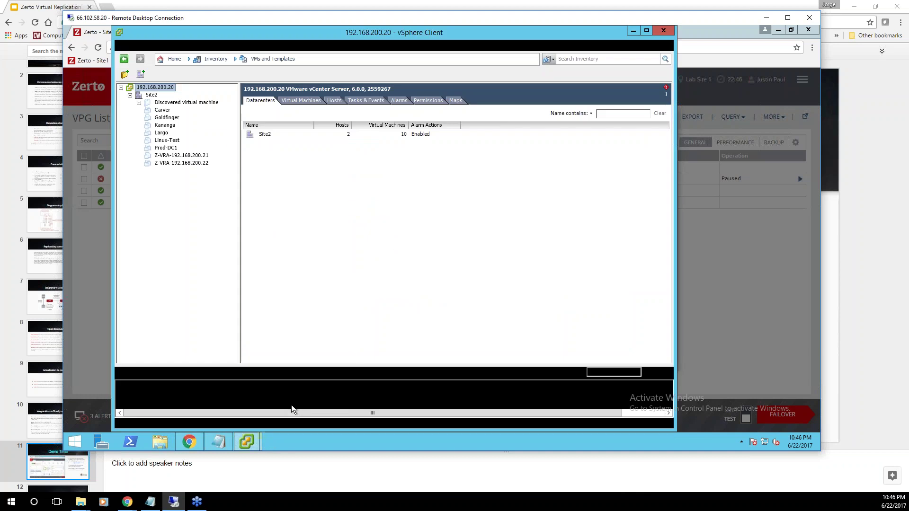
pyautogui.rightClick(160, 200)
pyautogui.click(190, 237)
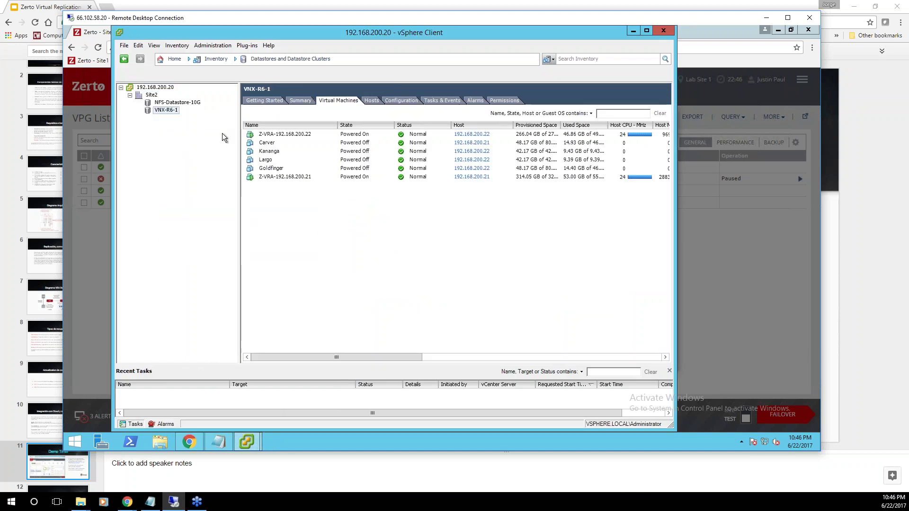
pyautogui.click(147, 111)
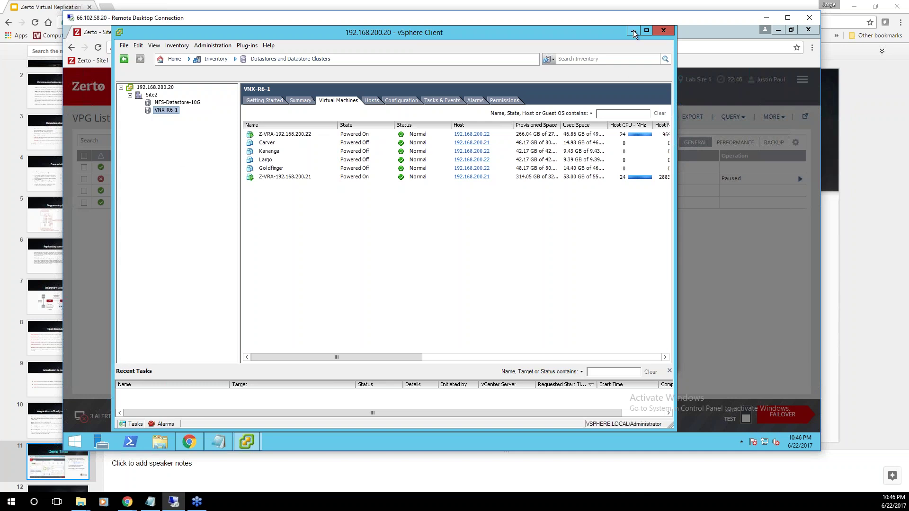
# View the summaries of both Z-VRA appliances in the Hosts and Clusters inventory, and return to the Zerto VPG wizard
pyautogui.hotkey('ctrl', 'shift', 'h')
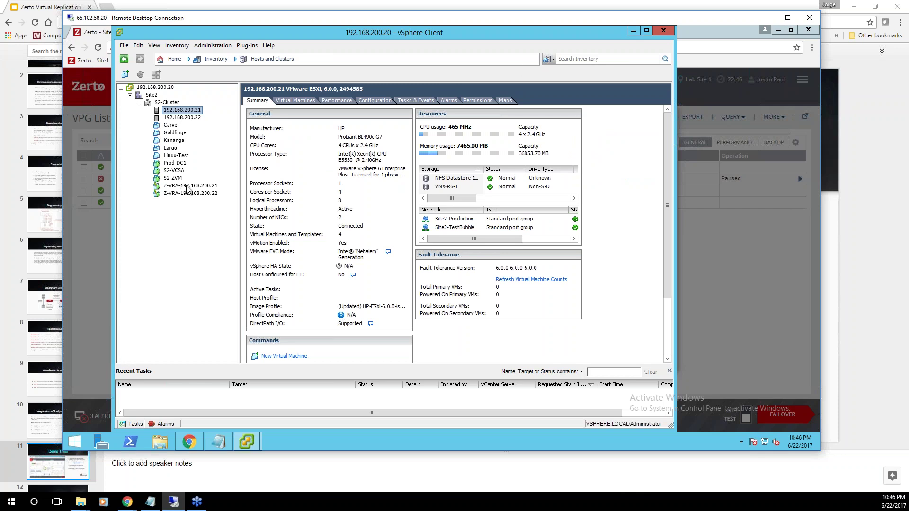
pyautogui.click(184, 187)
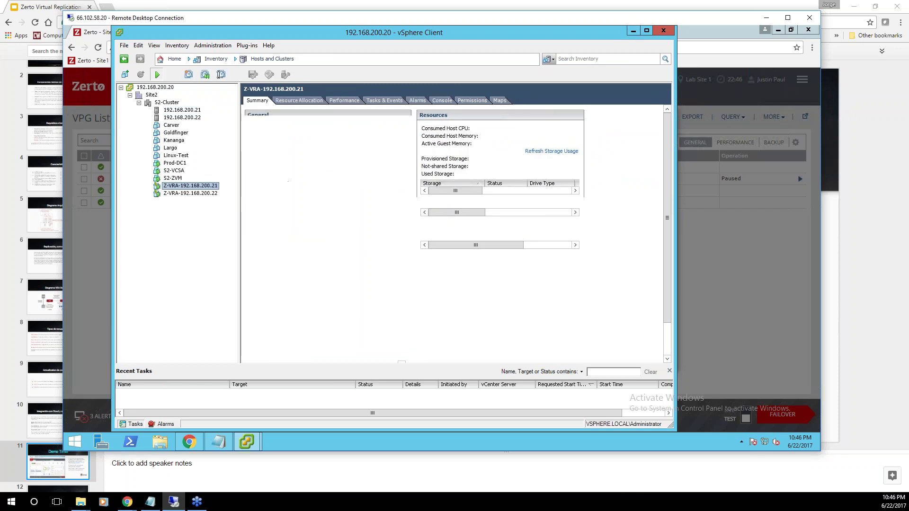
pyautogui.click(188, 193)
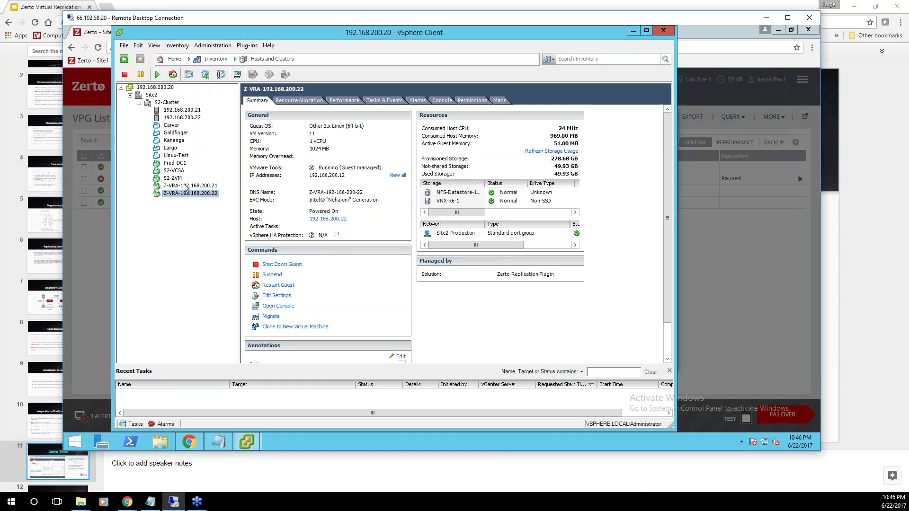
pyautogui.click(634, 33)
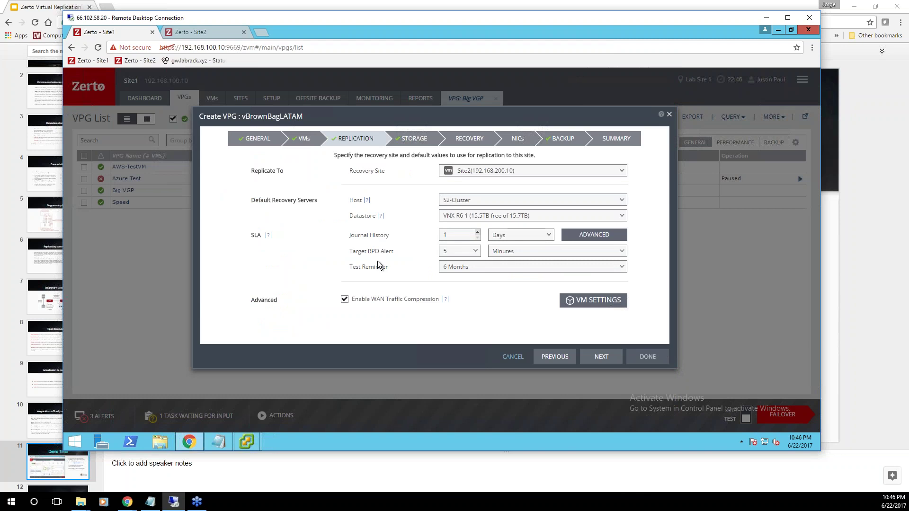
# Switch to the 192.168.200.20 vSphere Client, examine S2-Cluster's DRS automation levels per VM, cancel the settings and return to Zerto
pyautogui.moveTo(254, 438)
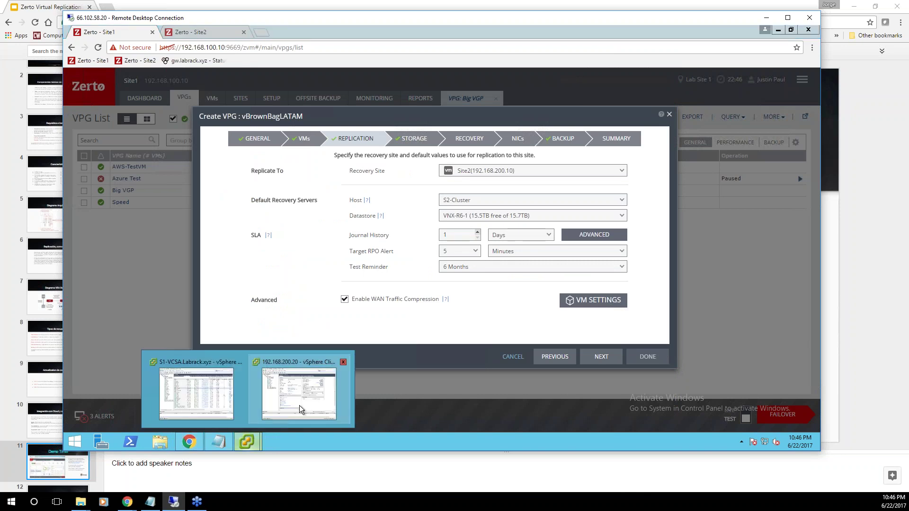
pyautogui.click(299, 406)
pyautogui.rightClick(167, 103)
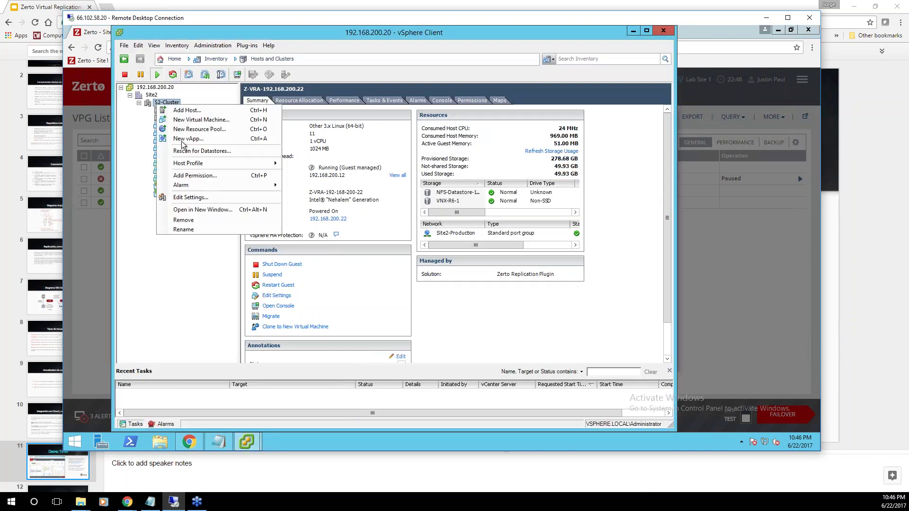
pyautogui.click(203, 198)
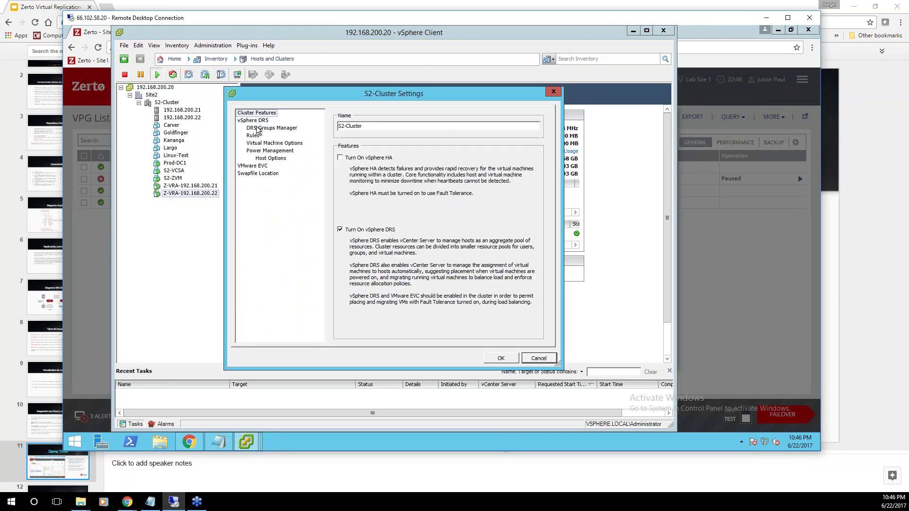
pyautogui.click(277, 144)
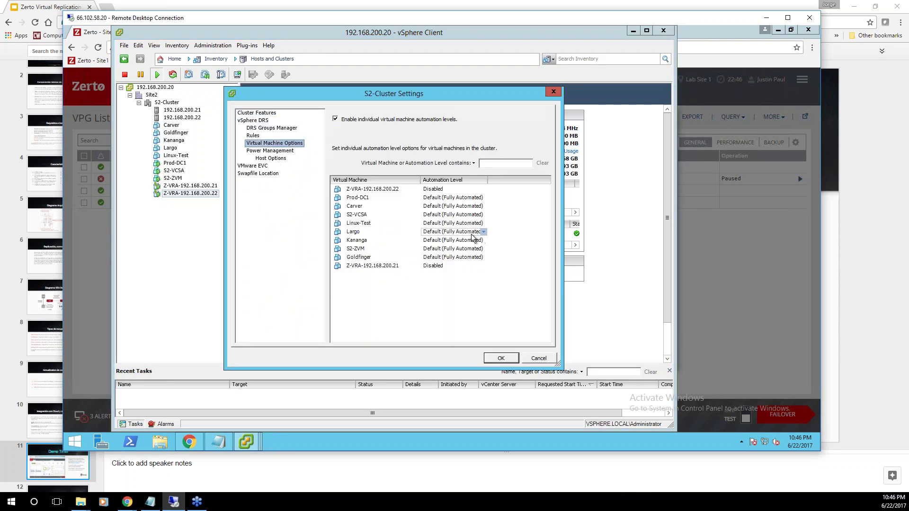
pyautogui.click(431, 266)
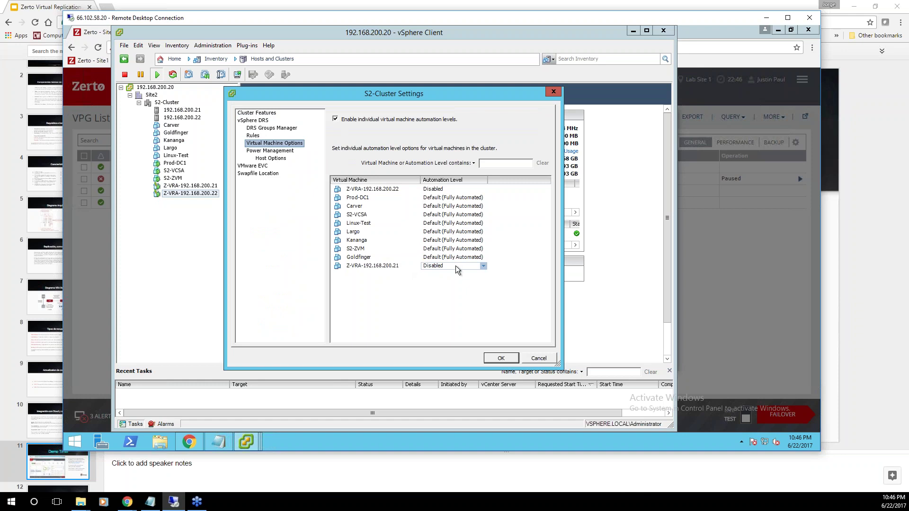
pyautogui.click(484, 271)
pyautogui.click(540, 359)
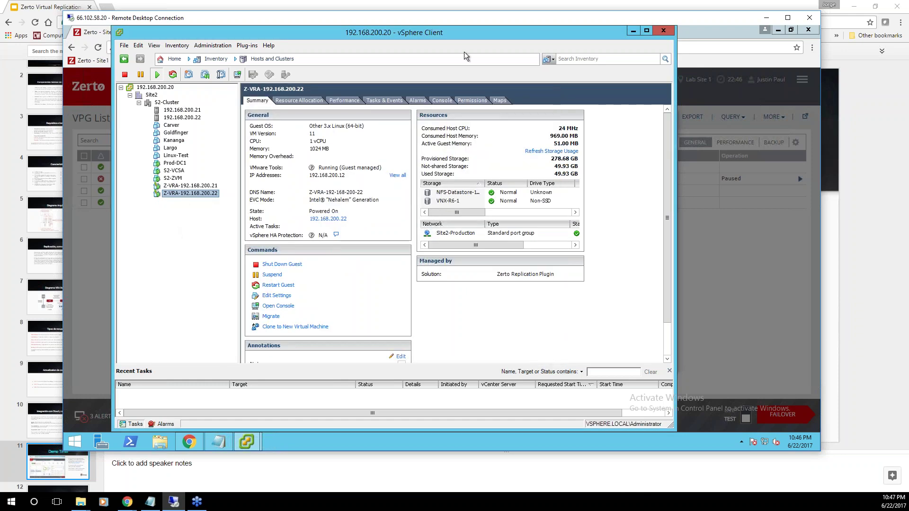
pyautogui.click(633, 31)
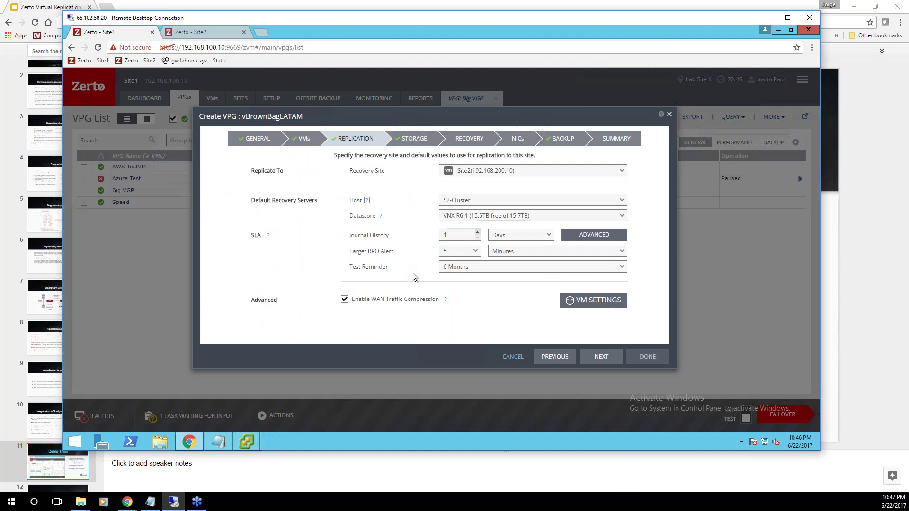
# Set the VPG's journal history to 4 hours
pyautogui.doubleClick(454, 234)
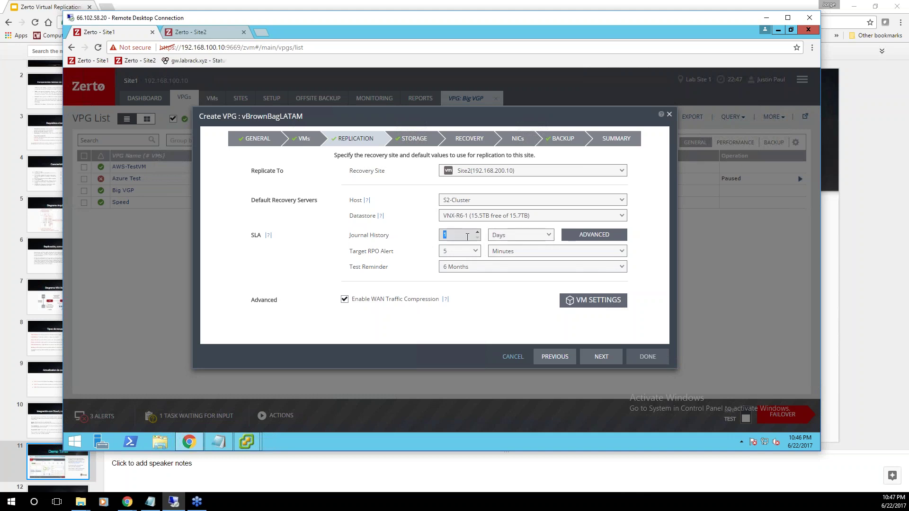
pyautogui.write('4')
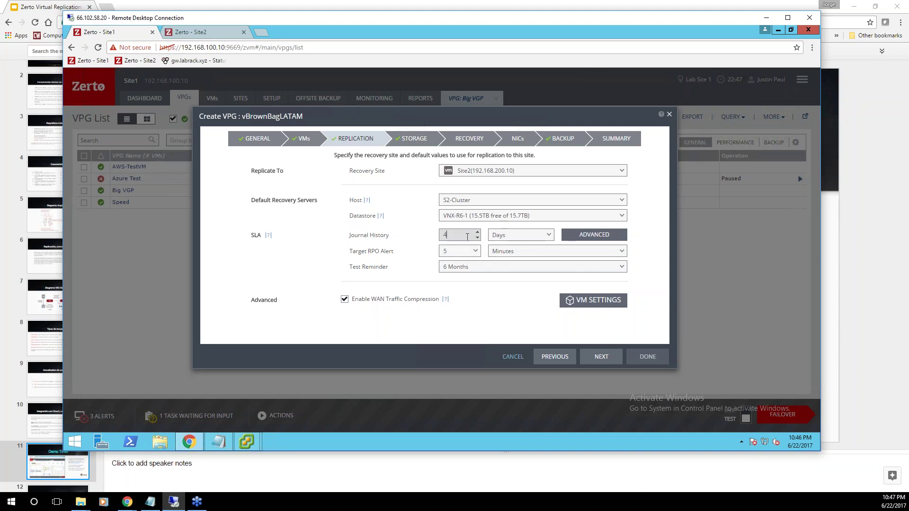
pyautogui.click(548, 237)
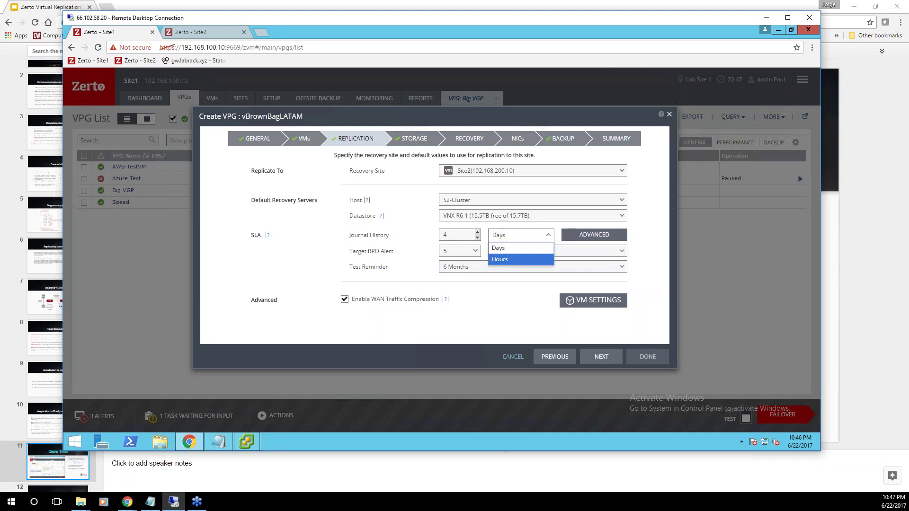
pyautogui.click(500, 259)
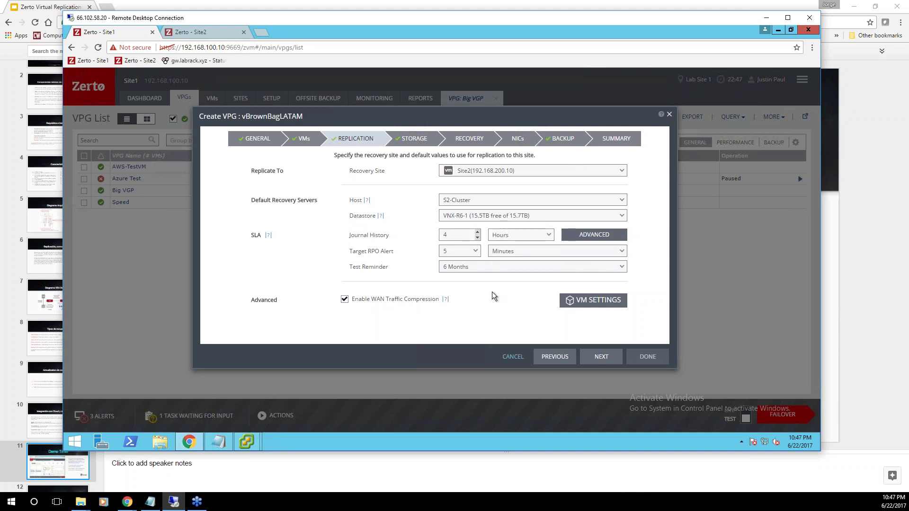
# Review the VPG's advanced journal settings, including the size hard limit and warning threshold, and cancel without changes
pyautogui.click(596, 236)
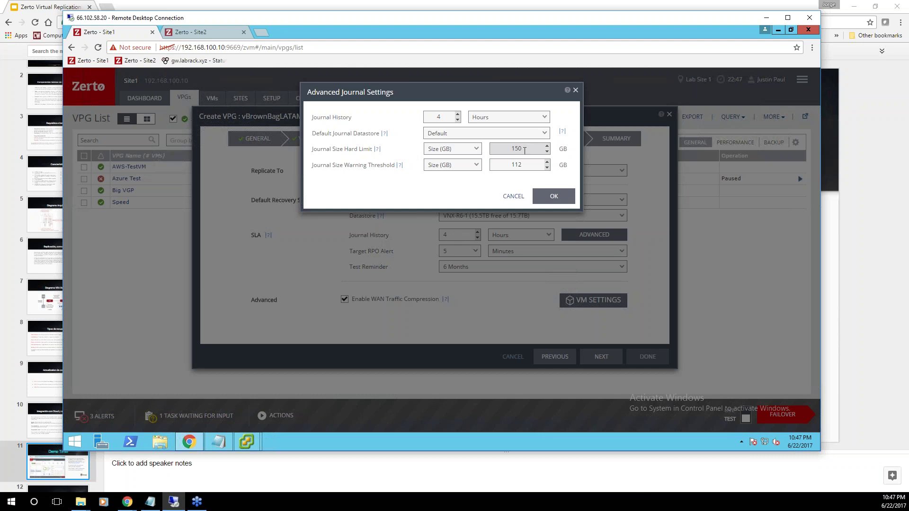
pyautogui.click(513, 199)
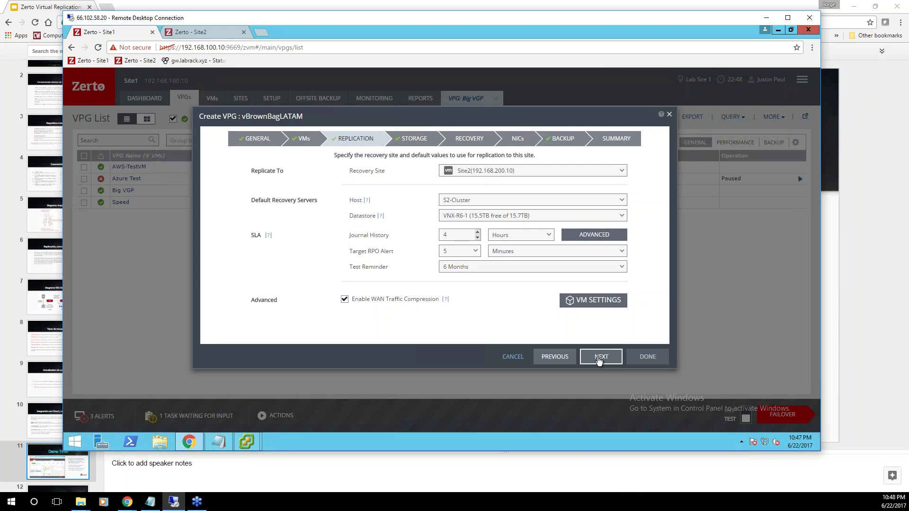
# Examine Scaramanga's VM-specific replication settings, including the recovery host and journal datastore options, and cancel out to the Replication page
pyautogui.click(598, 301)
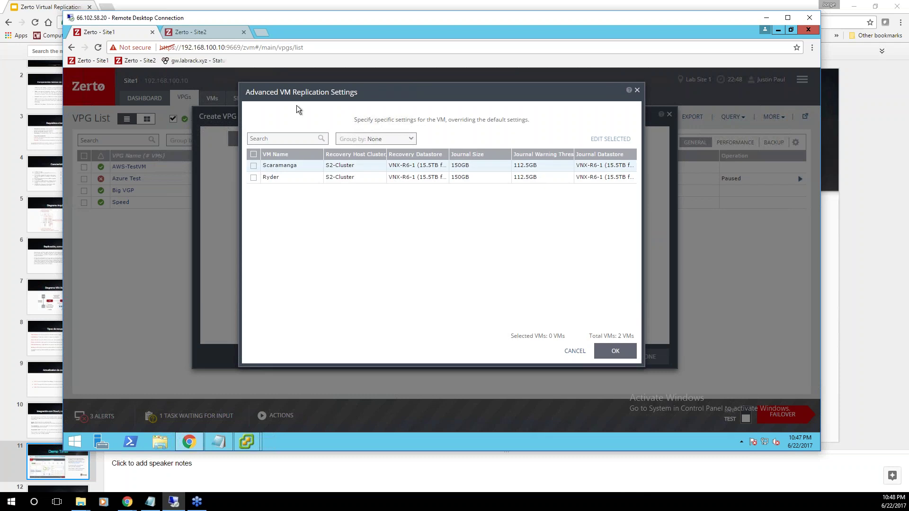
pyautogui.moveTo(378, 92); pyautogui.dragTo(334, 97)
pyautogui.click(210, 170)
pyautogui.click(568, 145)
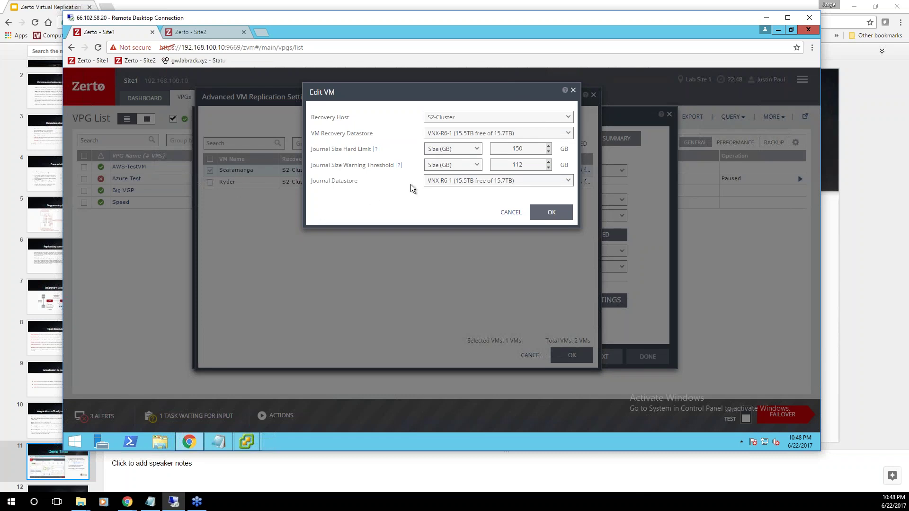
pyautogui.click(568, 119)
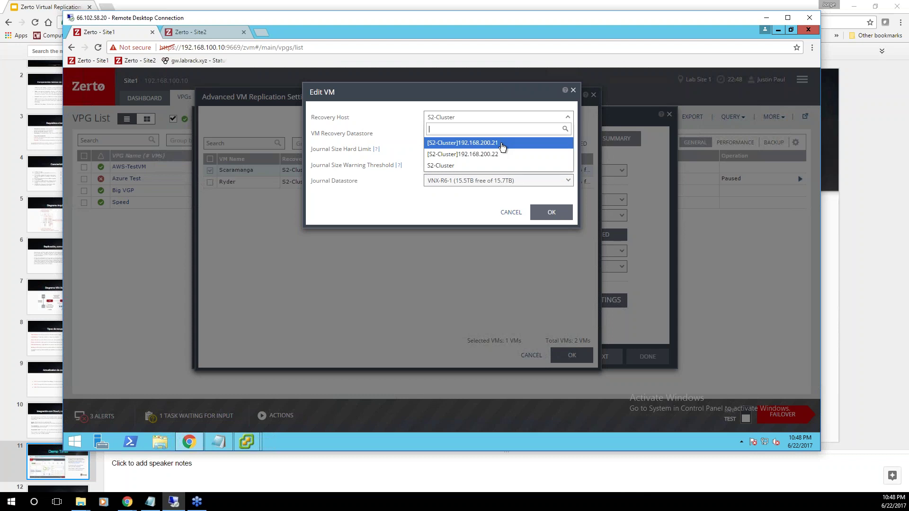
pyautogui.click(568, 118)
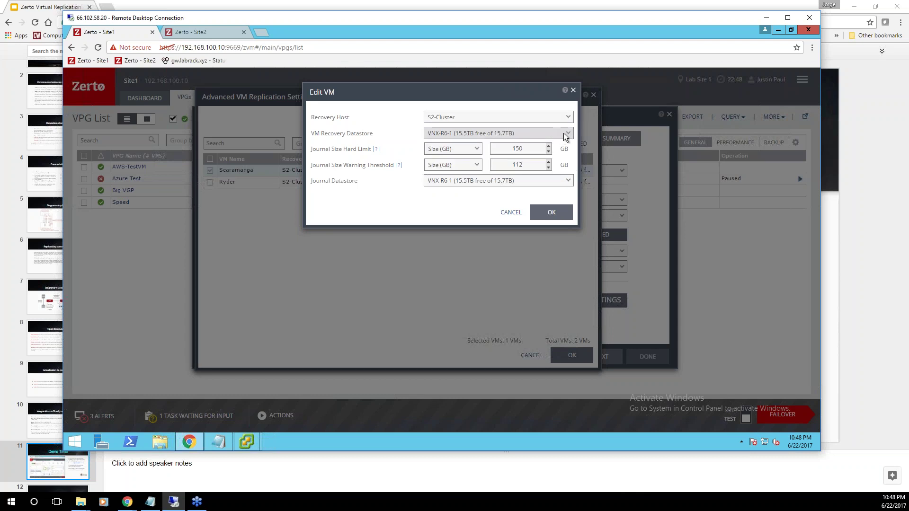
pyautogui.click(568, 181)
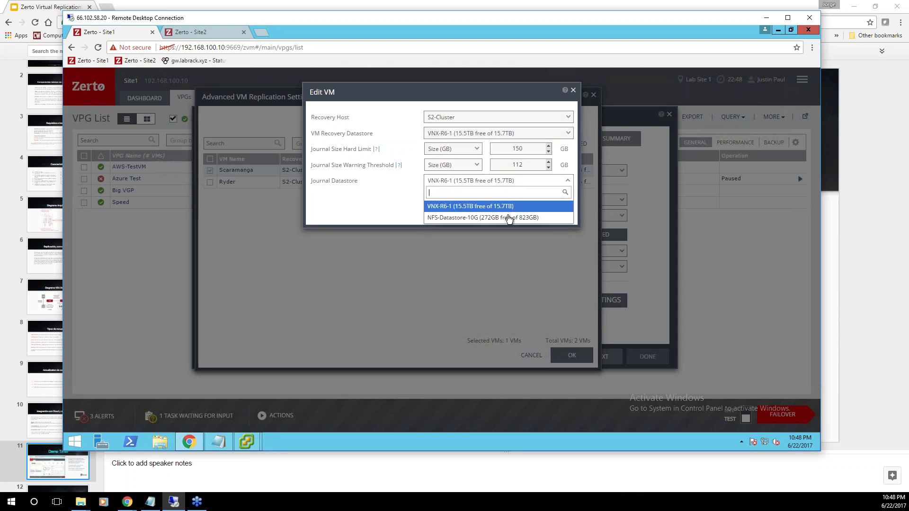
pyautogui.click(569, 181)
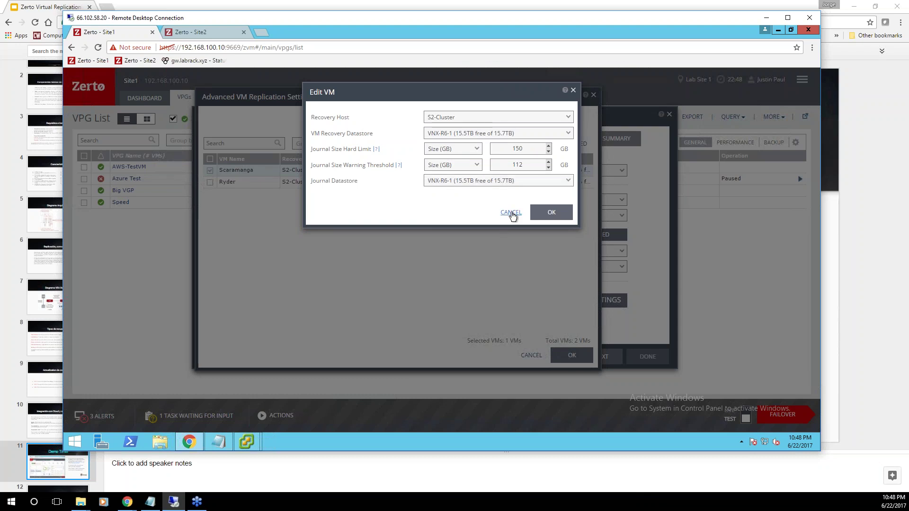
pyautogui.click(512, 213)
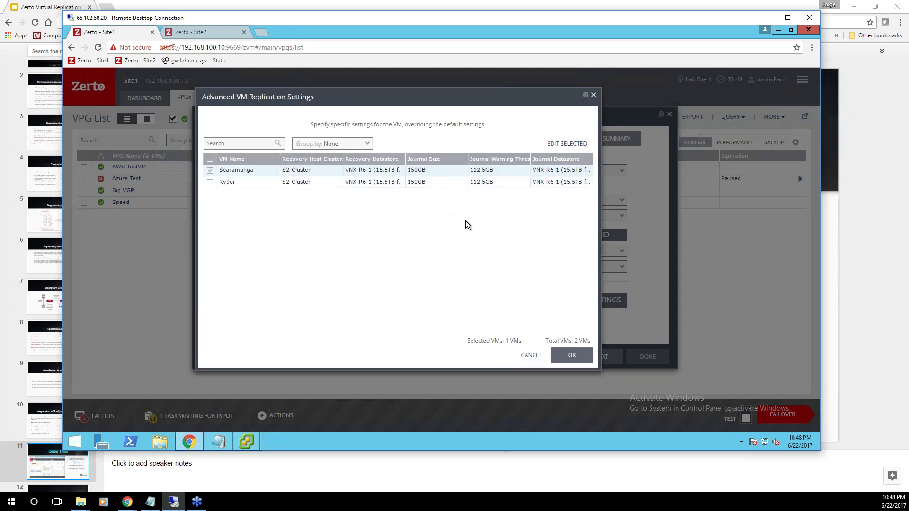
pyautogui.click(532, 358)
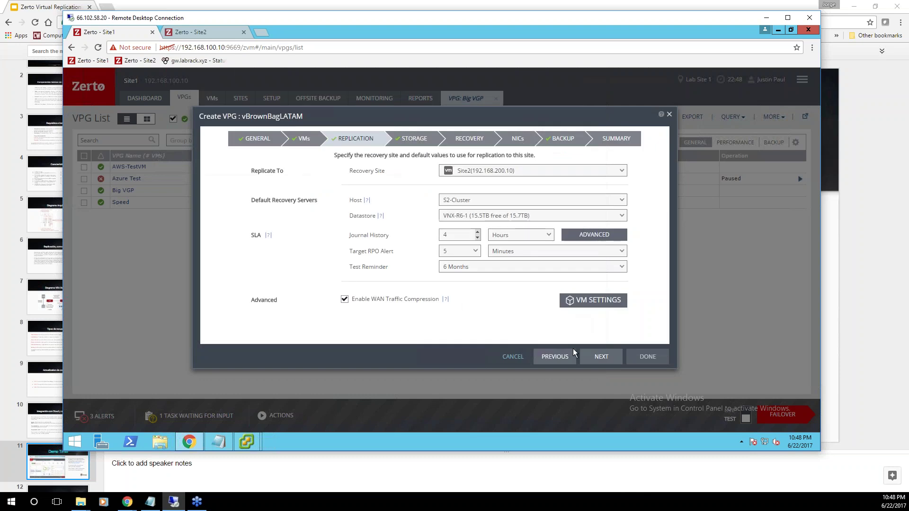
# Advance to the Storage page and resize its columns so the recovery volume locations and provisioned sizes are readable
pyautogui.click(599, 358)
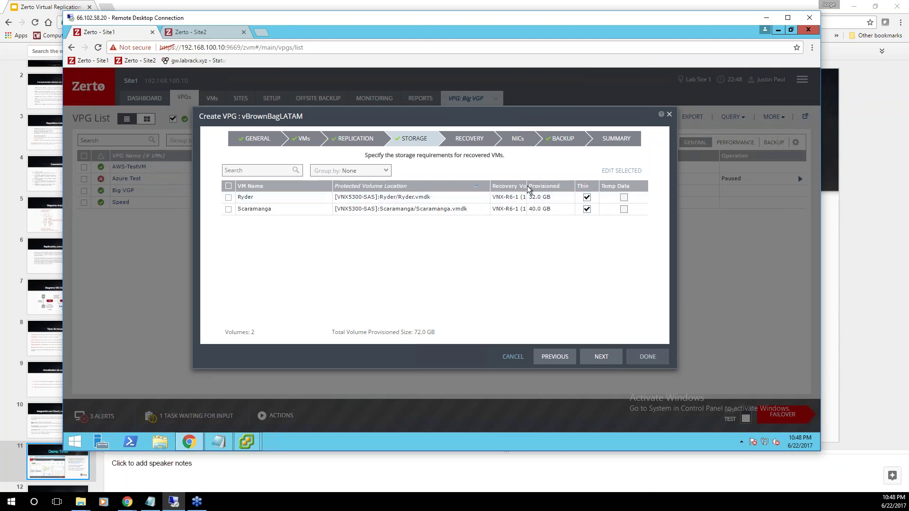
pyautogui.moveTo(541, 185); pyautogui.dragTo(552, 186)
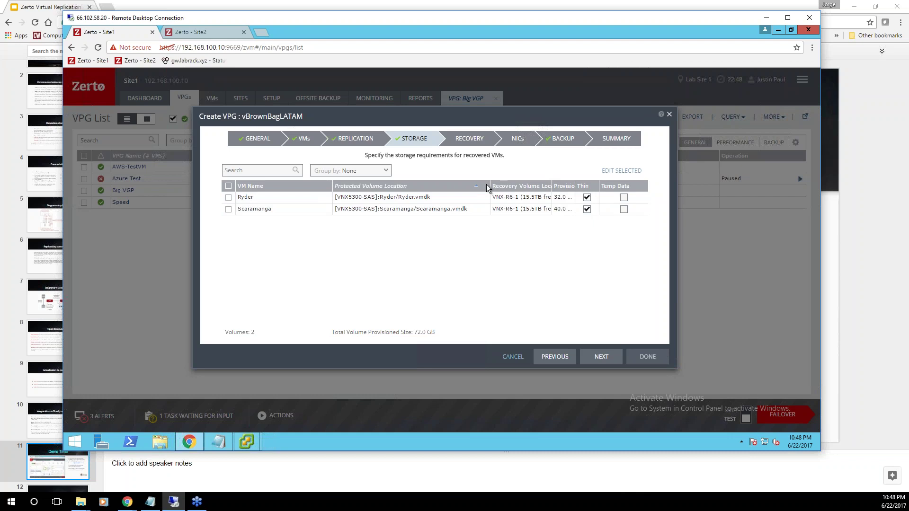
pyautogui.moveTo(491, 186); pyautogui.dragTo(443, 186)
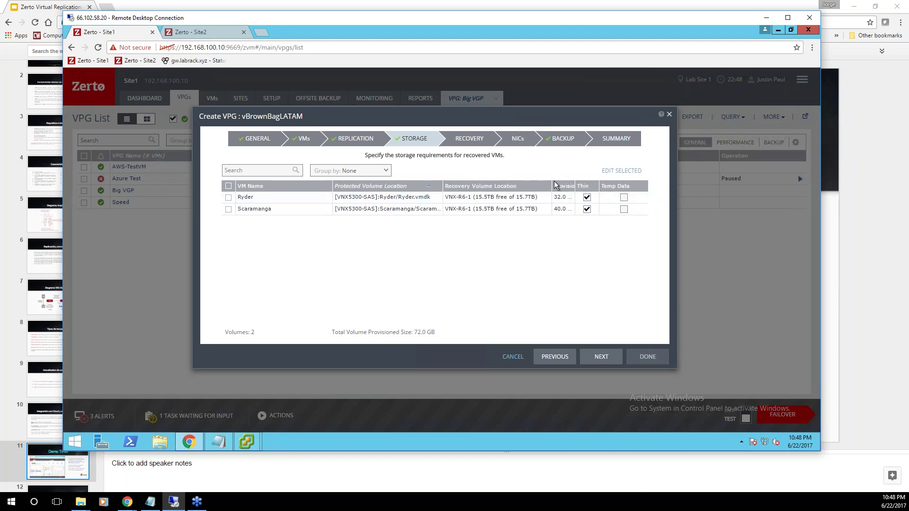
pyautogui.moveTo(553, 185); pyautogui.dragTo(522, 185)
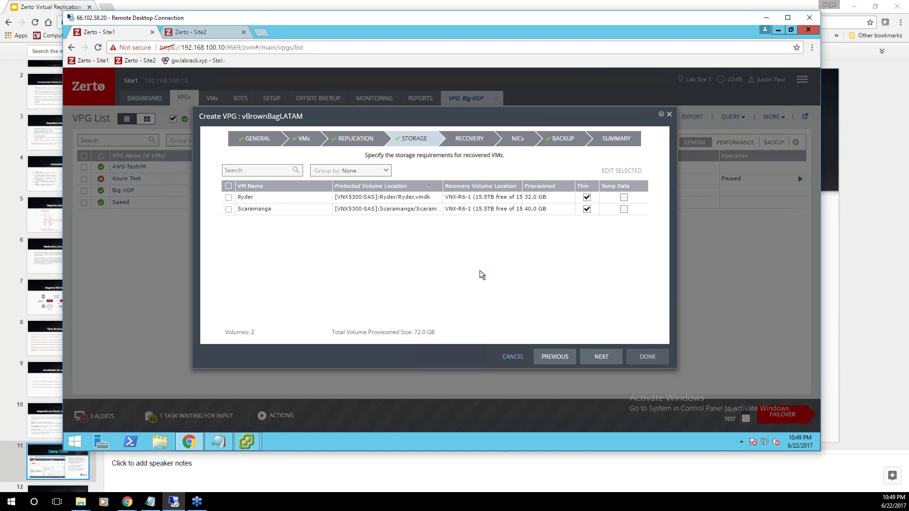
# Examine the Preseeded volume source option for Ryder's volume and cancel the volume edit
pyautogui.click(229, 197)
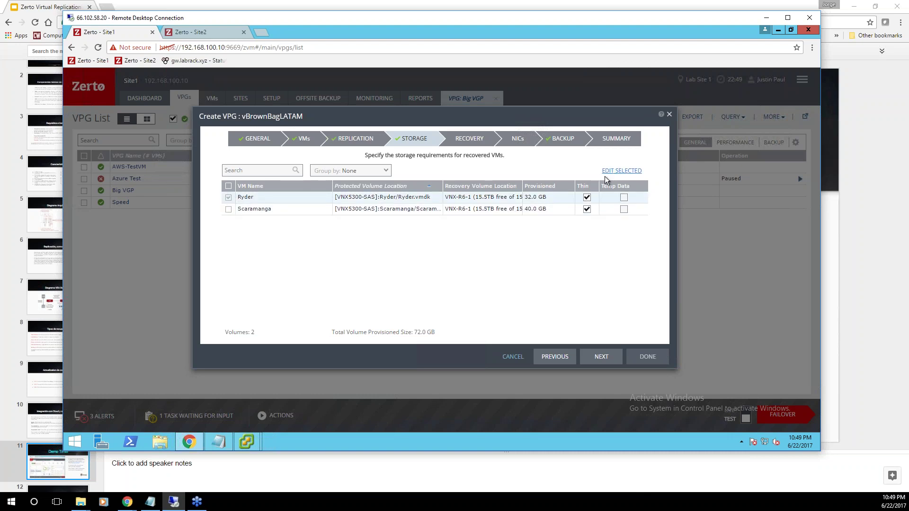
pyautogui.click(616, 172)
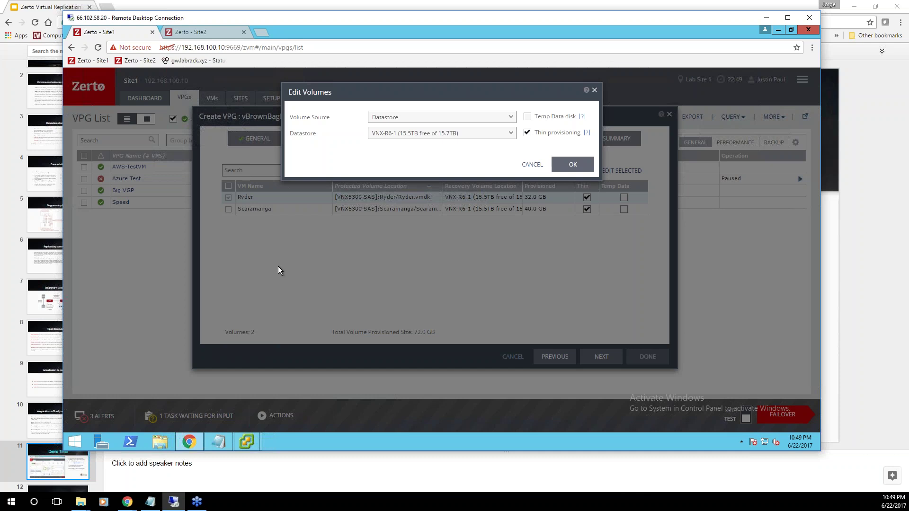
pyautogui.click(511, 117)
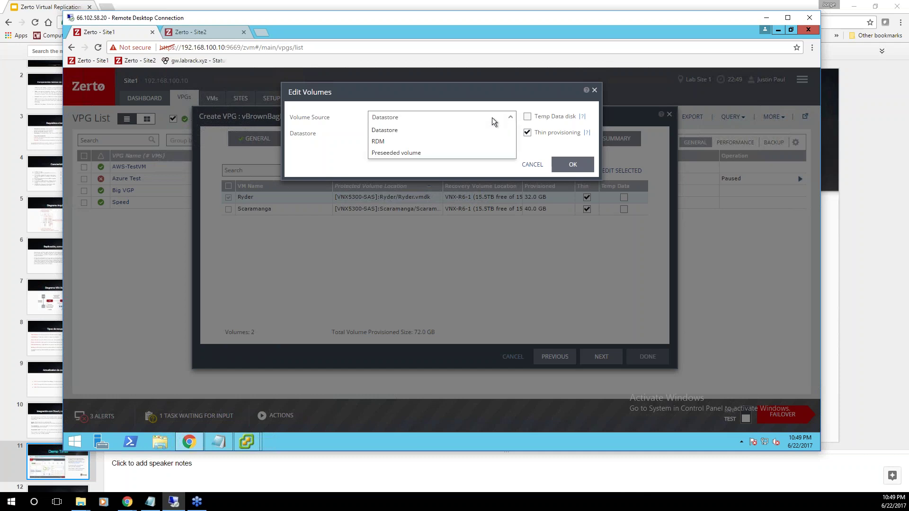
pyautogui.click(402, 153)
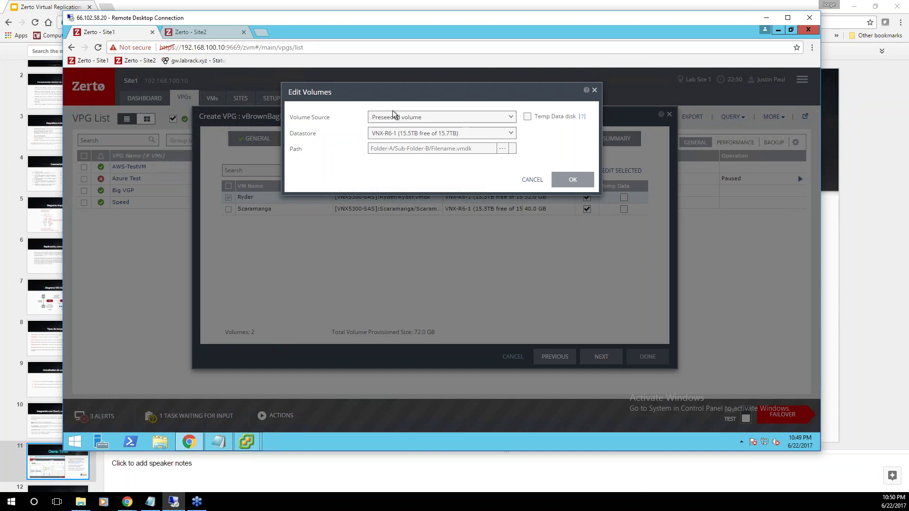
pyautogui.click(533, 180)
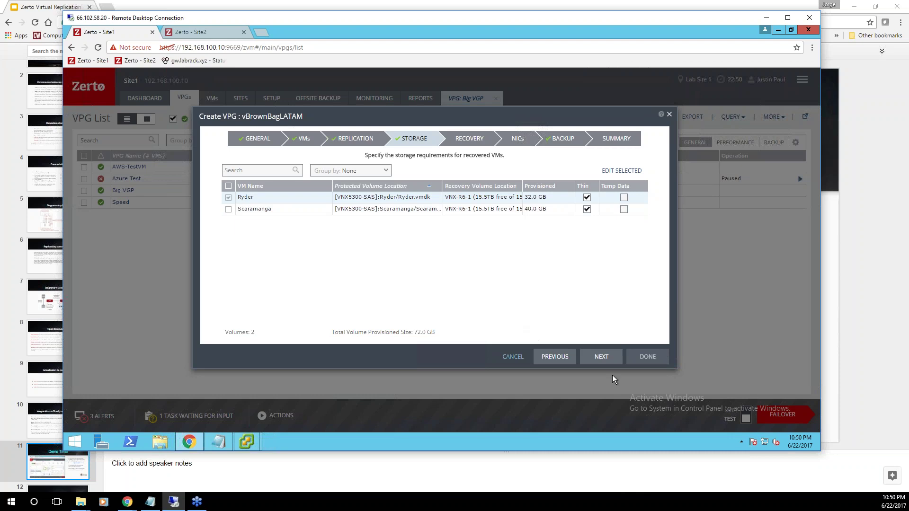
# On the Recovery page, set the failover/move network to Site2-Production, the test network to Site2-TestBubble and the recovery folder to Discovered virtual machine
pyautogui.click(600, 358)
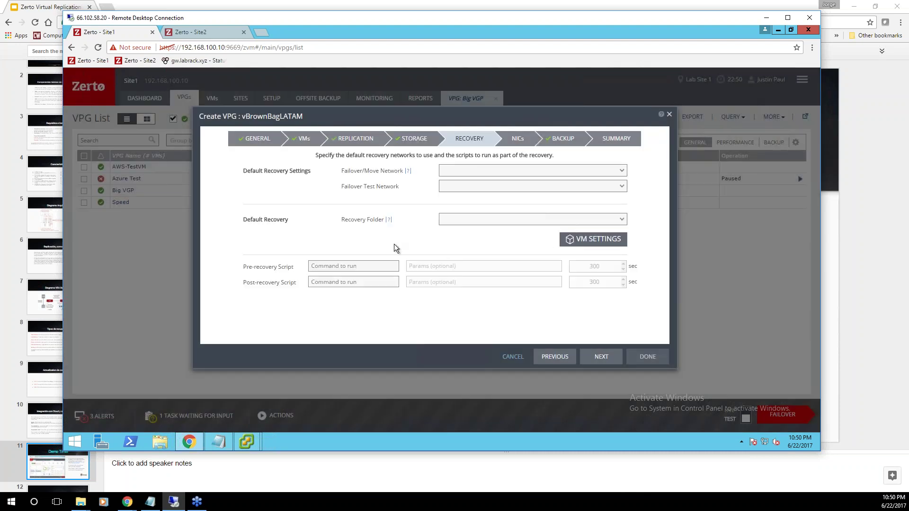
pyautogui.click(622, 170)
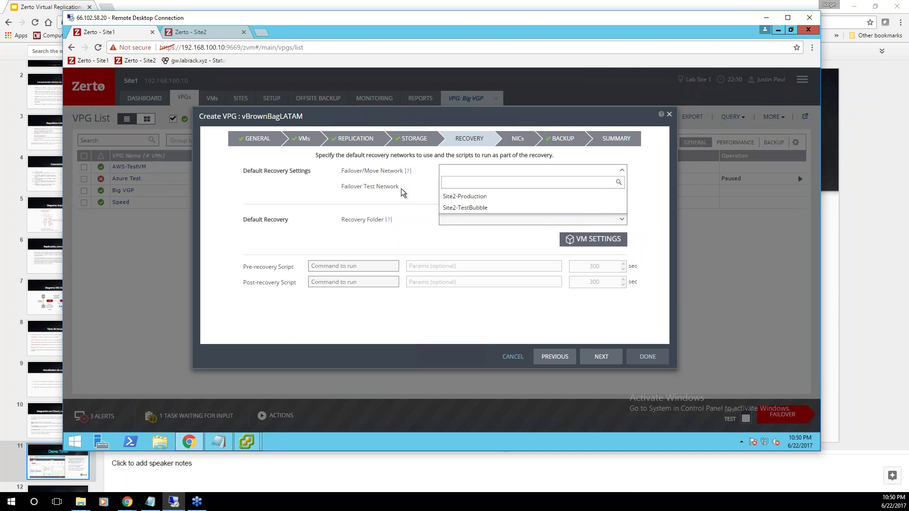
pyautogui.click(482, 199)
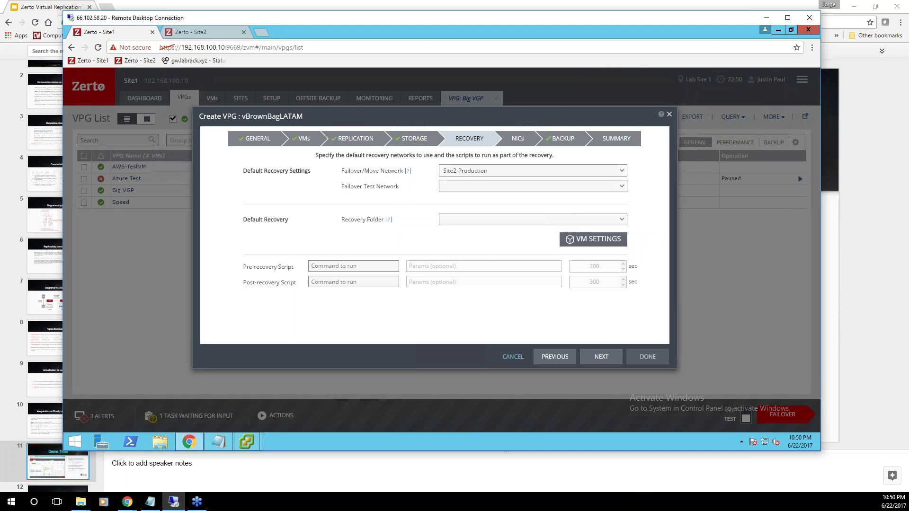
pyautogui.click(518, 186)
pyautogui.click(474, 224)
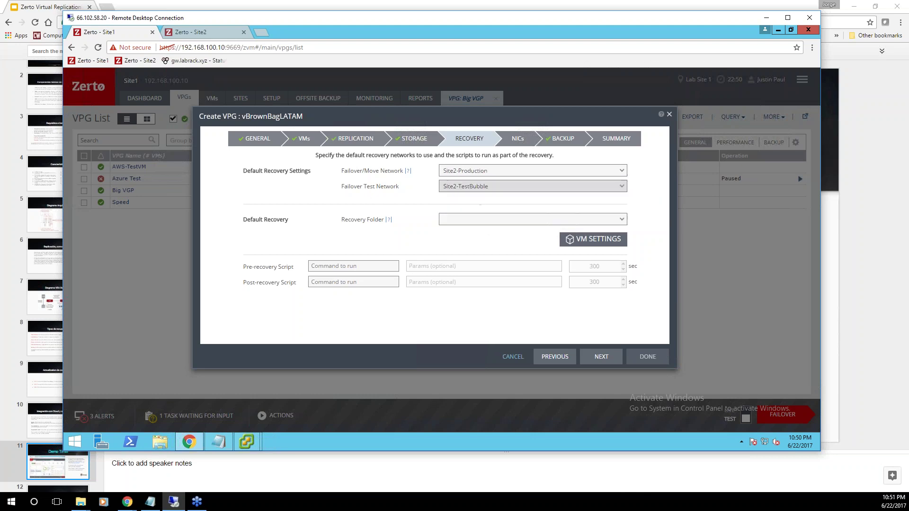
pyautogui.click(622, 221)
pyautogui.click(498, 246)
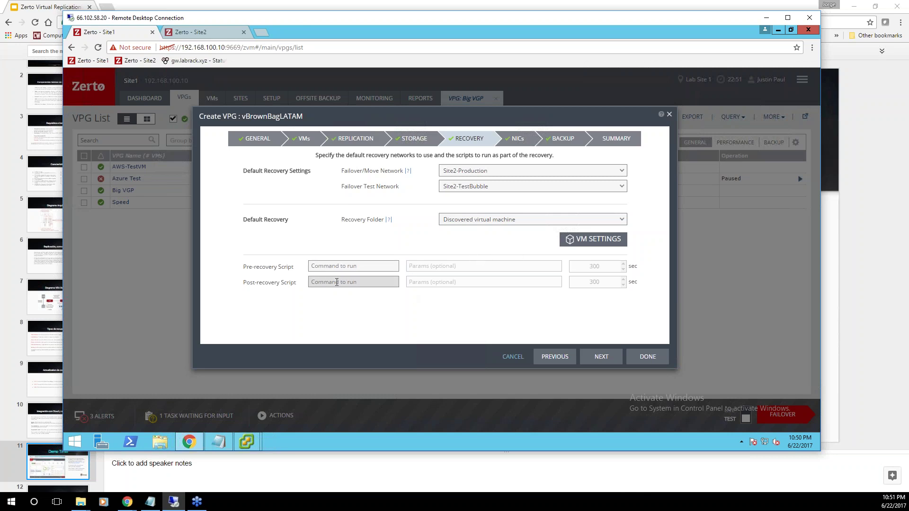
# Examine the recovery folder options for Scaramanga in the VM-specific recovery settings and cancel out to the Recovery page
pyautogui.click(590, 237)
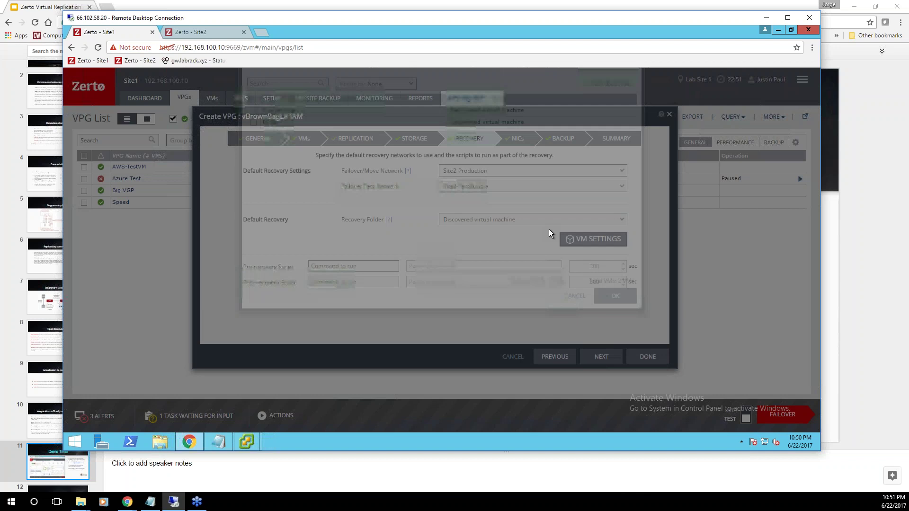
pyautogui.moveTo(487, 90); pyautogui.dragTo(485, 193)
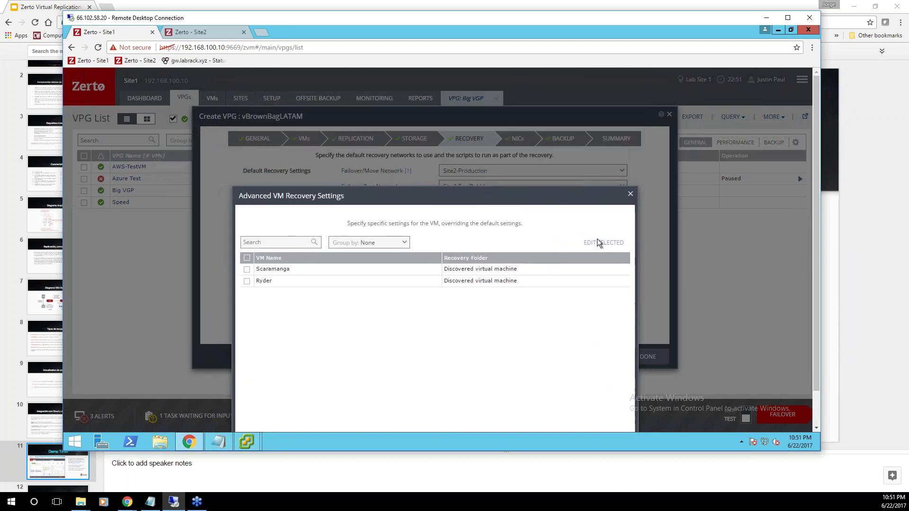
pyautogui.click(246, 269)
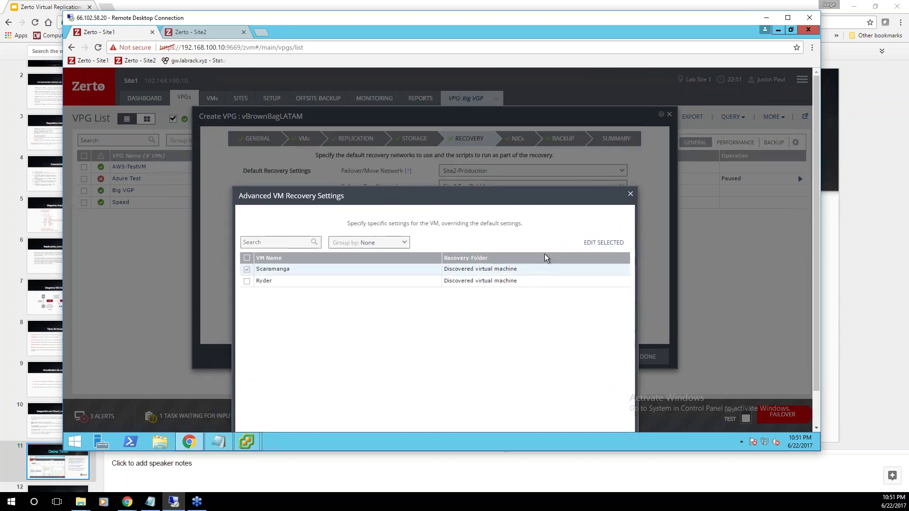
pyautogui.click(587, 243)
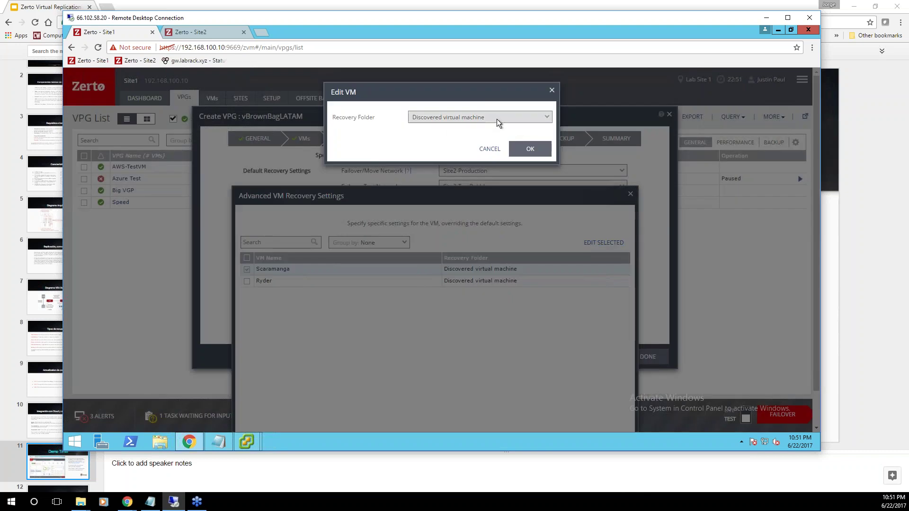
pyautogui.click(498, 116)
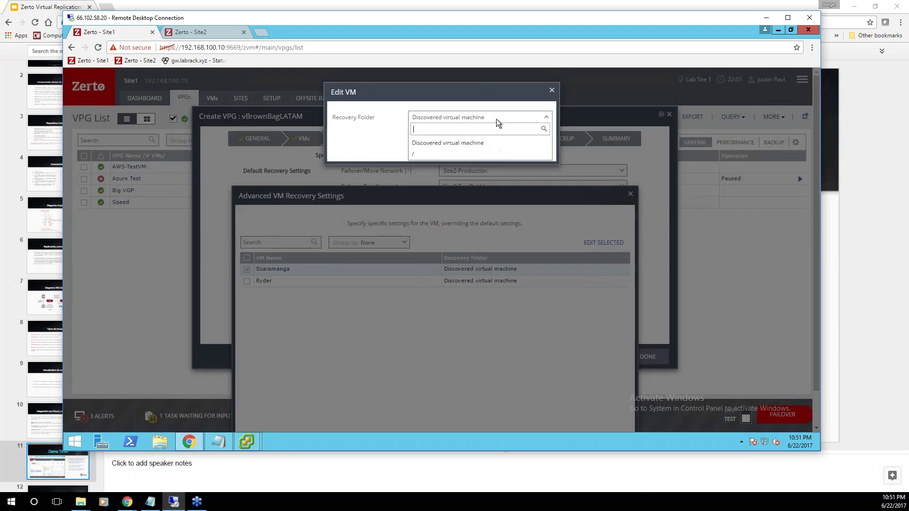
pyautogui.click(476, 146)
pyautogui.click(480, 149)
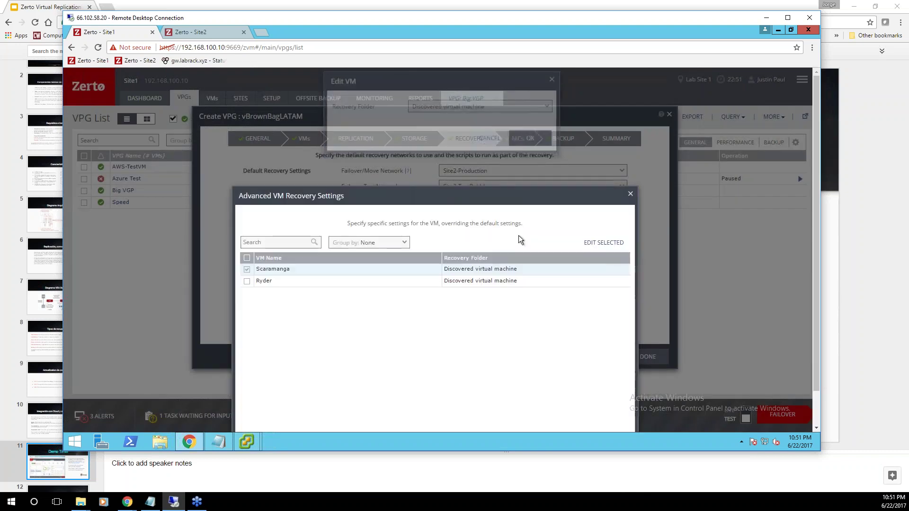
pyautogui.click(630, 195)
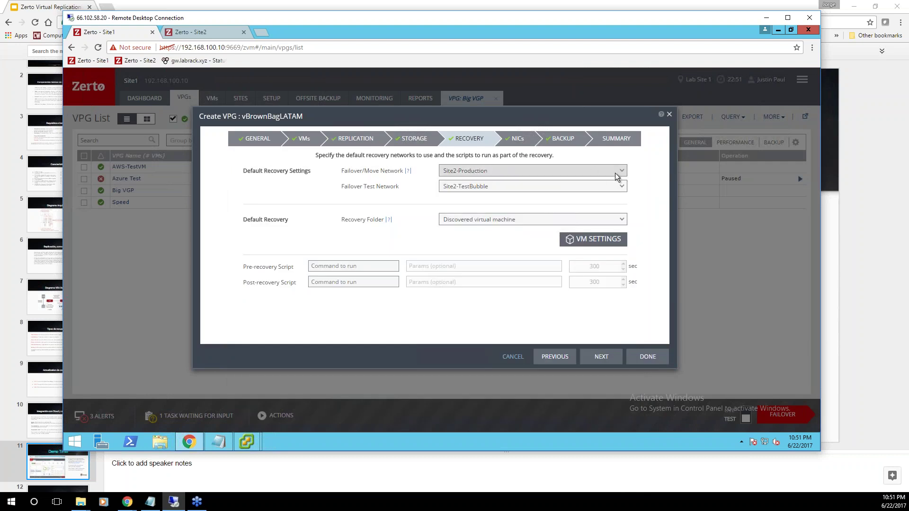
pyautogui.click(568, 239)
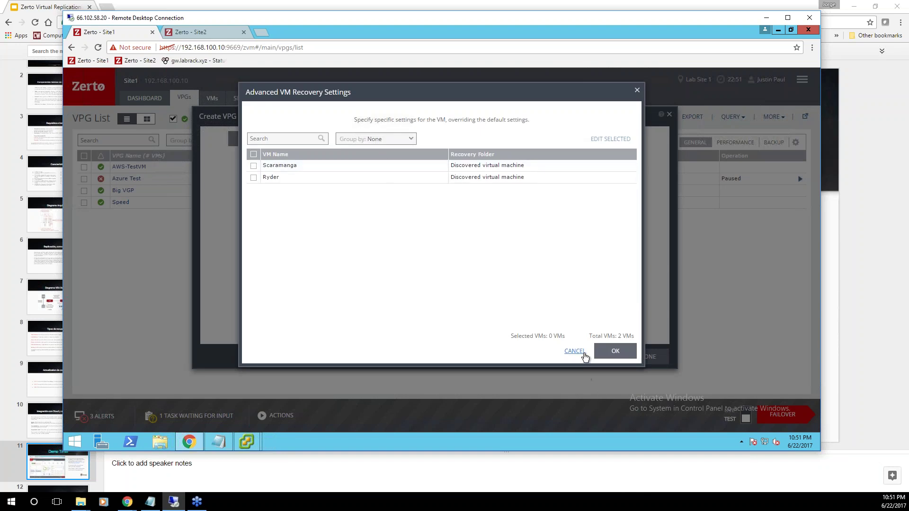
pyautogui.click(575, 351)
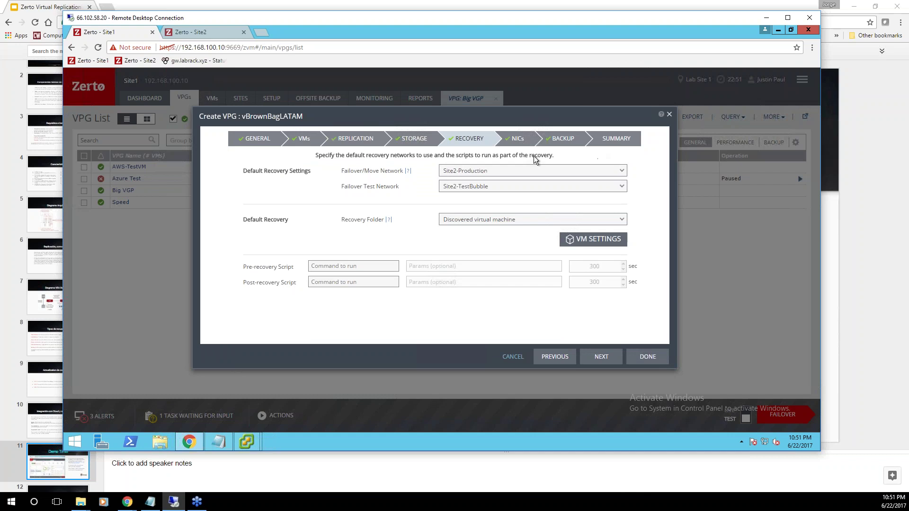
# Advance to the NICs page and open the vNIC settings of Scaramanga's network adapter for editing
pyautogui.click(599, 358)
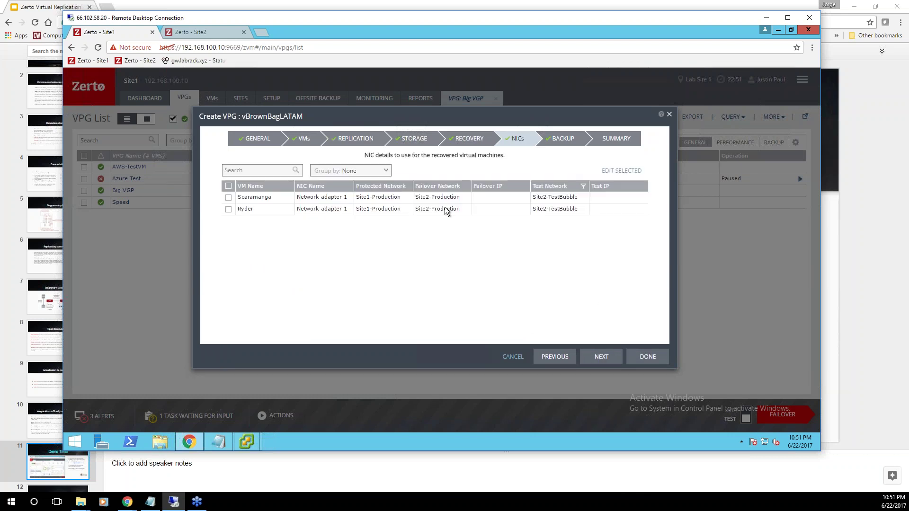
pyautogui.click(228, 197)
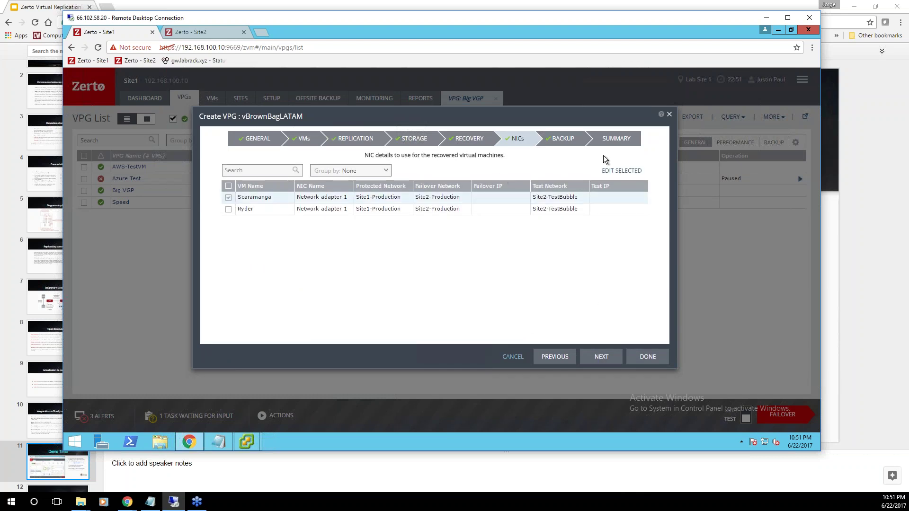
pyautogui.click(626, 171)
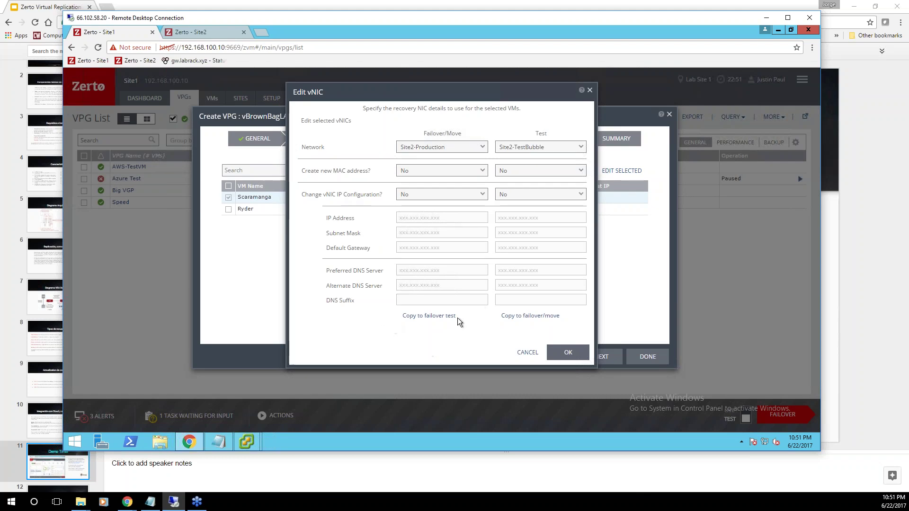
pyautogui.moveTo(428, 94); pyautogui.dragTo(448, 102)
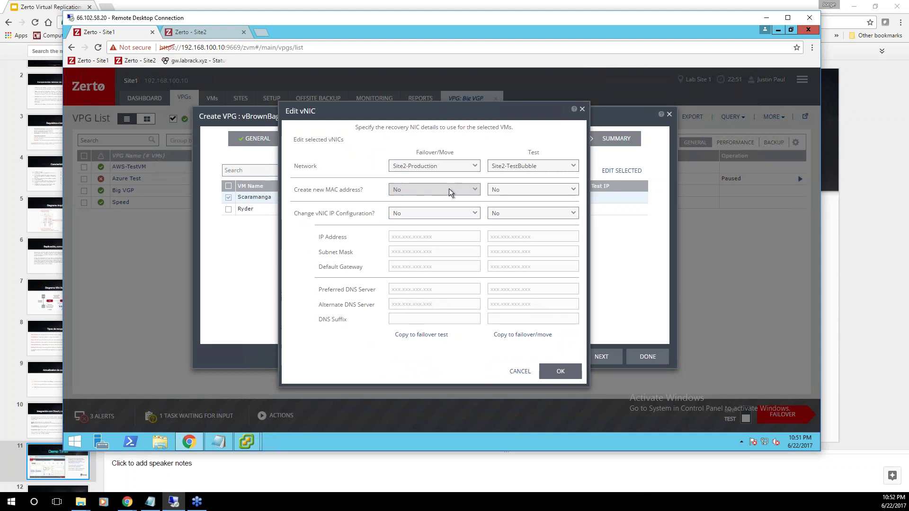
# Try a static failover/move IP configuration for Scaramanga with address 10.110.220.115 and copy it to the failover test settings
pyautogui.click(464, 213)
pyautogui.click(419, 238)
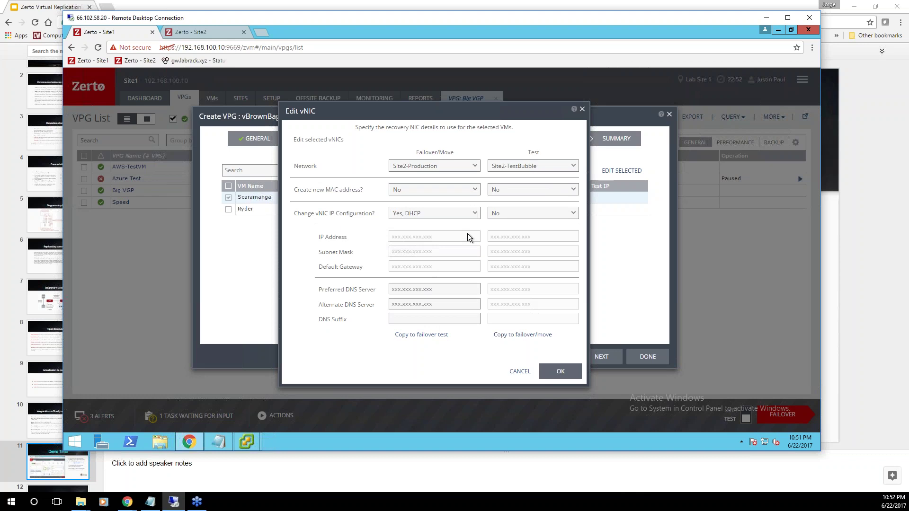
pyautogui.click(418, 214)
pyautogui.click(421, 249)
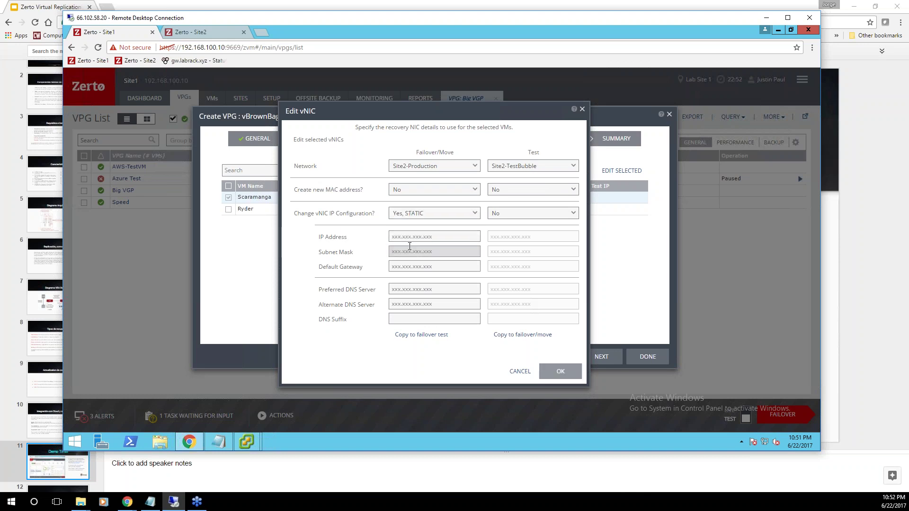
pyautogui.write('10.1')
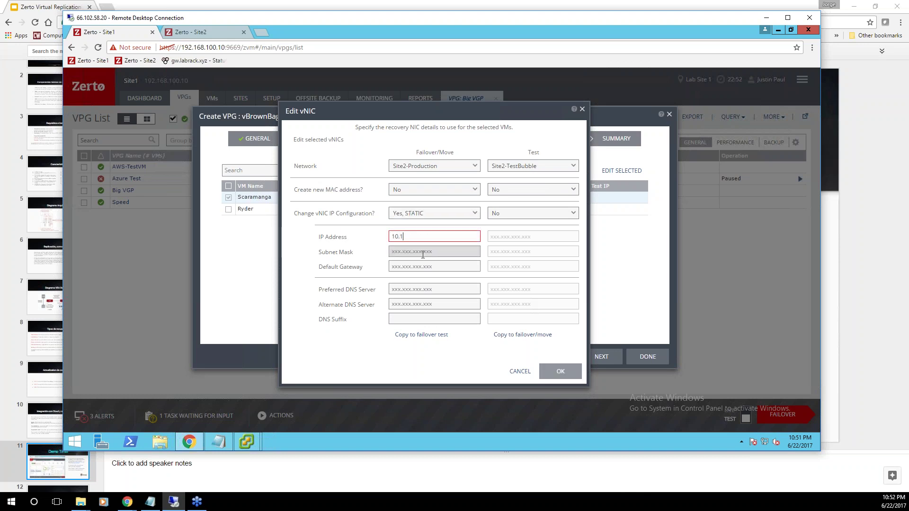
pyautogui.write('0..2.5')
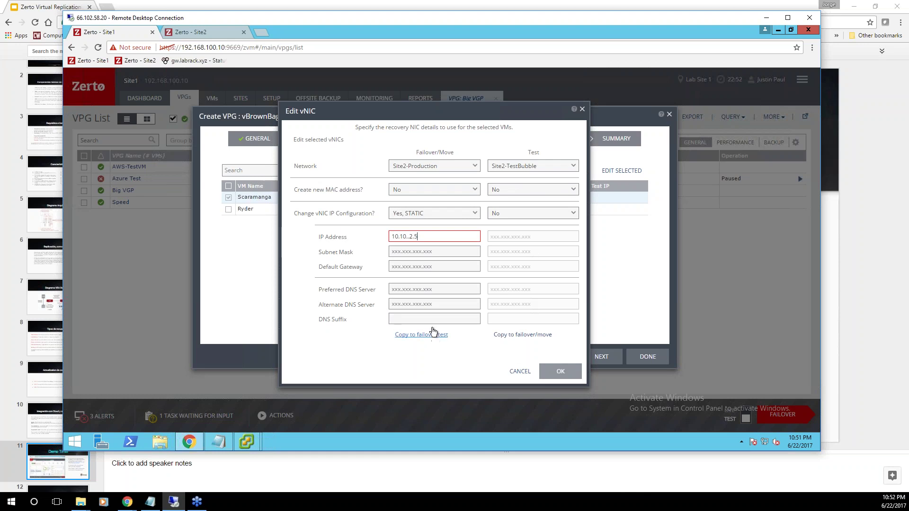
pyautogui.press('BackSpace')
pyautogui.press('BackSpace')
pyautogui.press('BackSpace')
pyautogui.press('BackSpace')
pyautogui.press('BackSpace')
pyautogui.write('10.220.115')
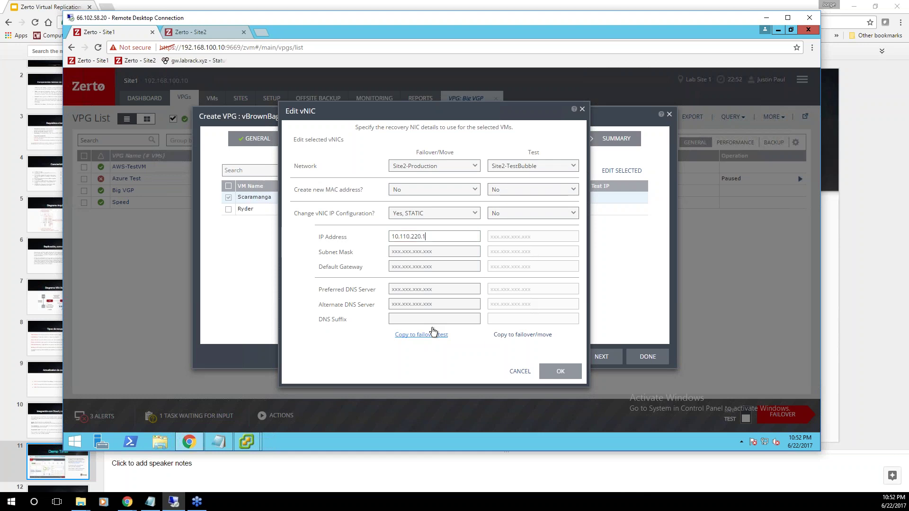
pyautogui.click(434, 336)
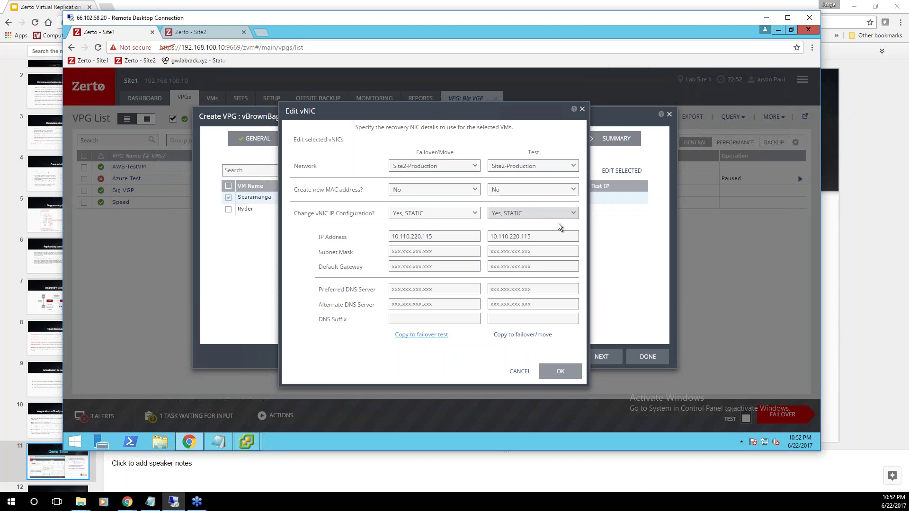
# Set Scaramanga's test and failover/move IP configurations to DHCP and apply the vNIC settings
pyautogui.click(572, 213)
pyautogui.click(514, 241)
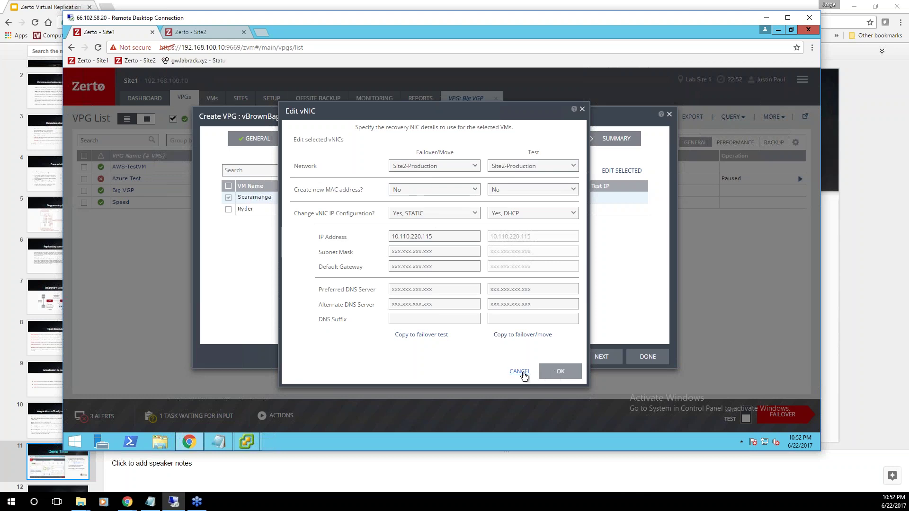
pyautogui.click(436, 214)
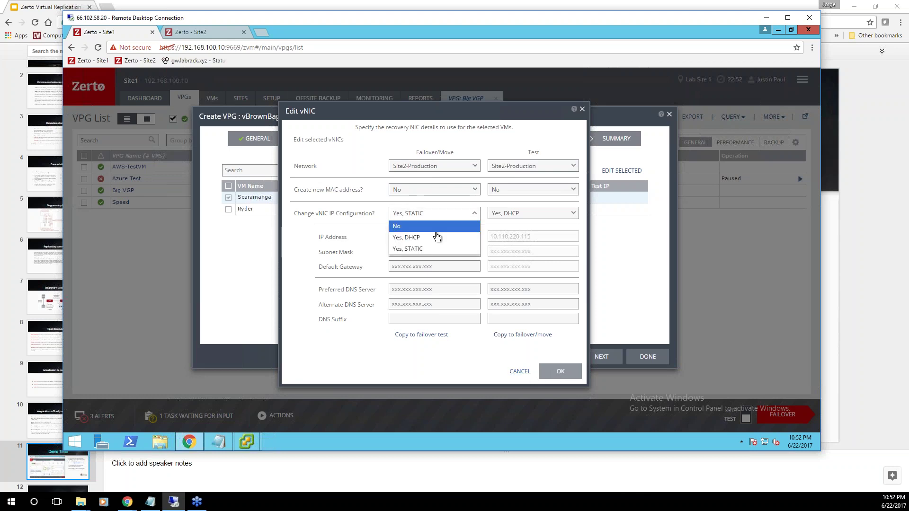
pyautogui.click(438, 237)
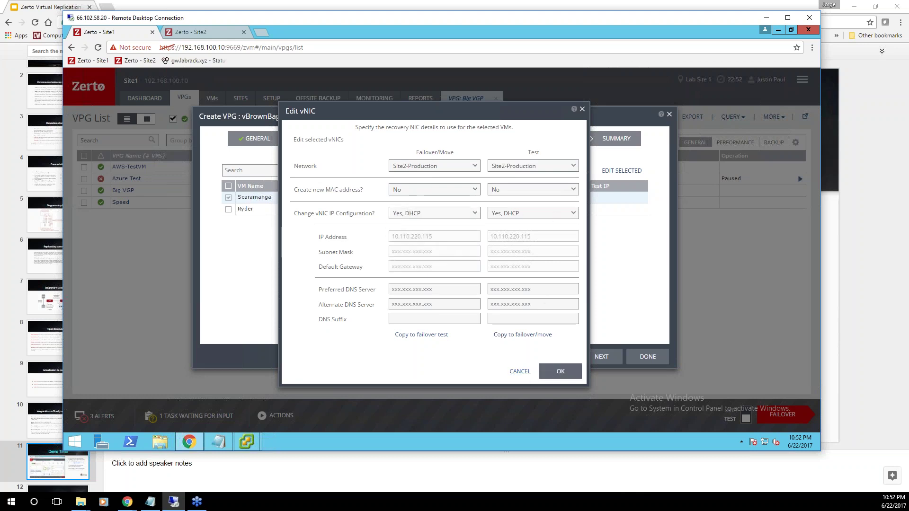
pyautogui.click(558, 372)
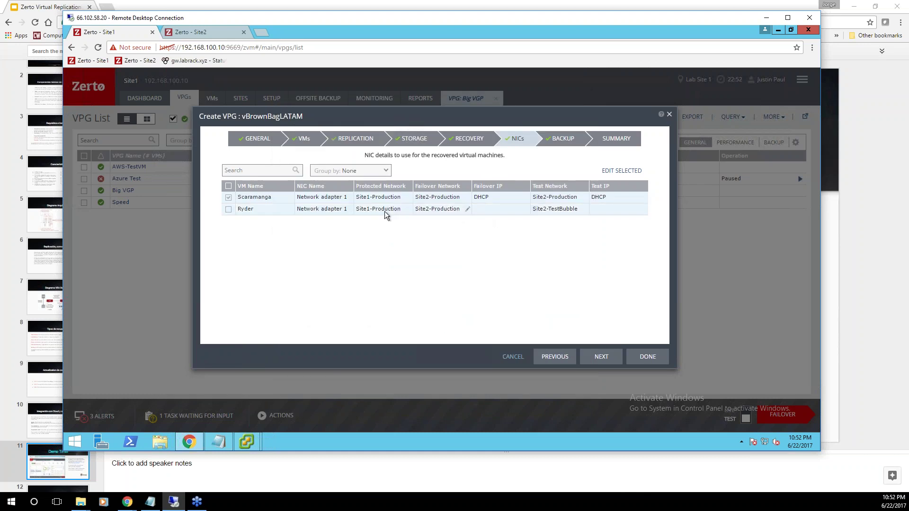
# Set both VMs' vNICs to DHCP for failover/move and test, with test network Site2-TestBubble, and advance to the Backup page
pyautogui.click(622, 170)
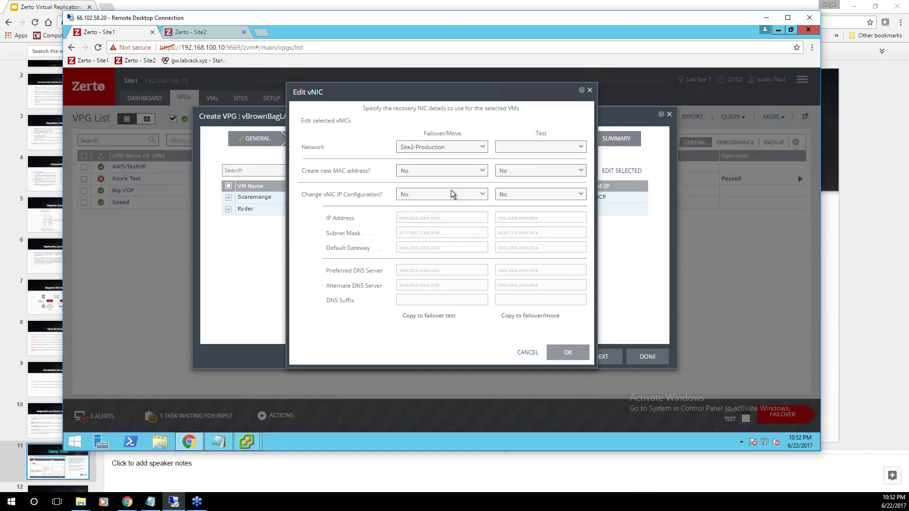
pyautogui.click(478, 196)
pyautogui.click(442, 219)
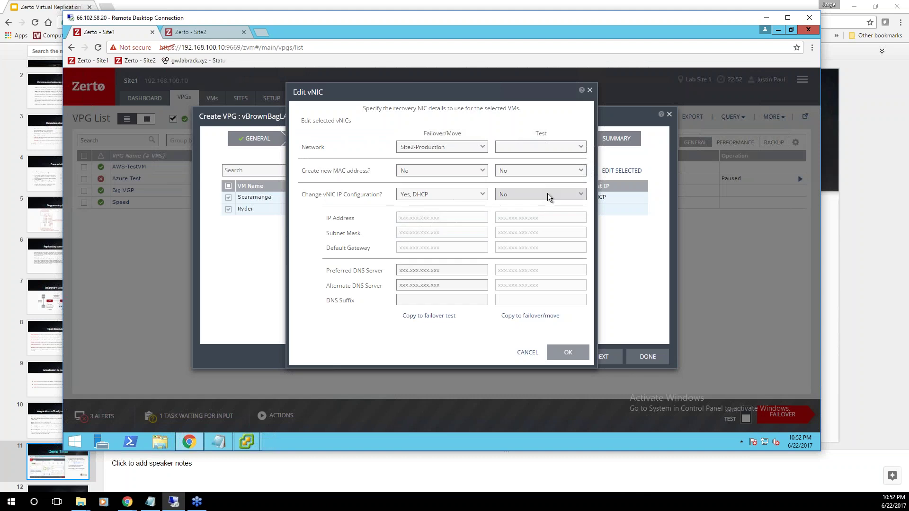
pyautogui.click(548, 193)
pyautogui.click(531, 219)
pyautogui.click(572, 149)
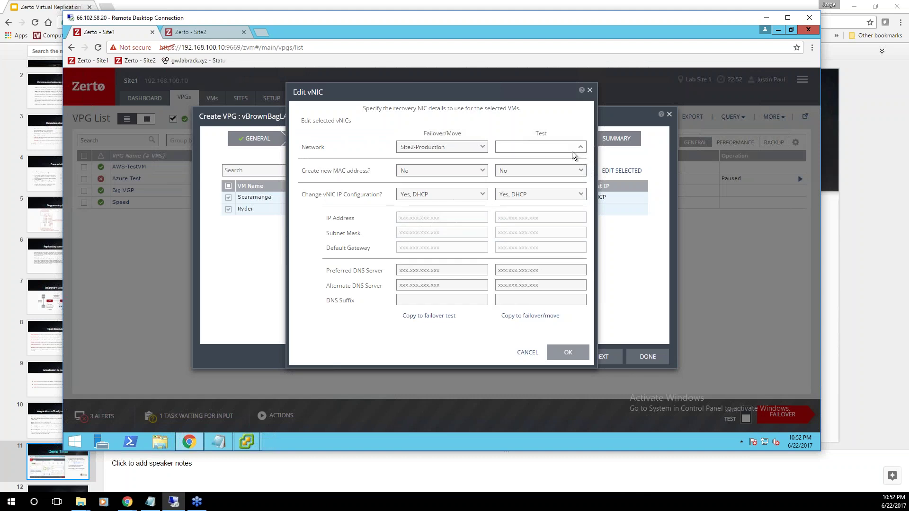
pyautogui.click(540, 183)
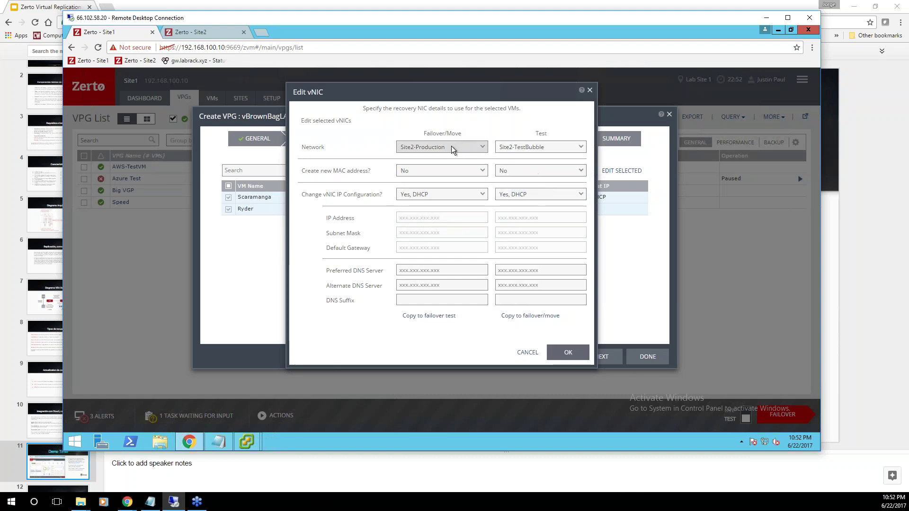
pyautogui.click(571, 353)
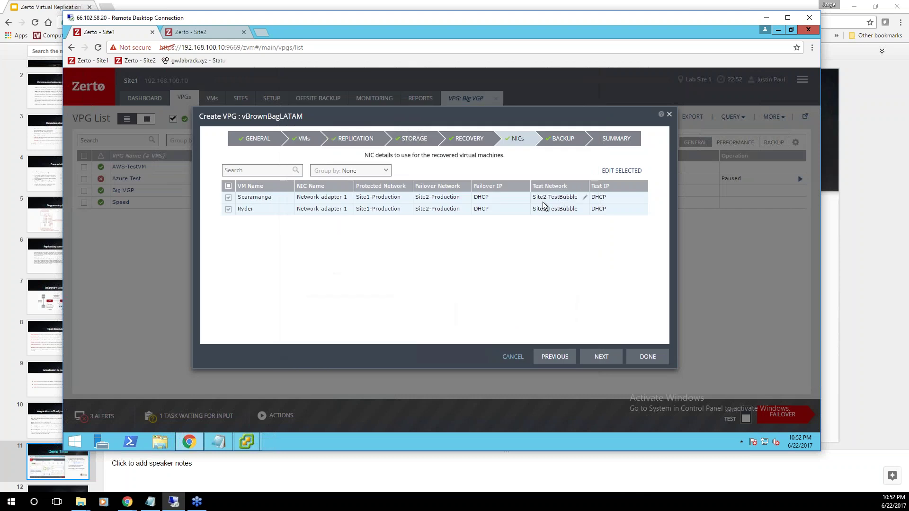
pyautogui.click(605, 357)
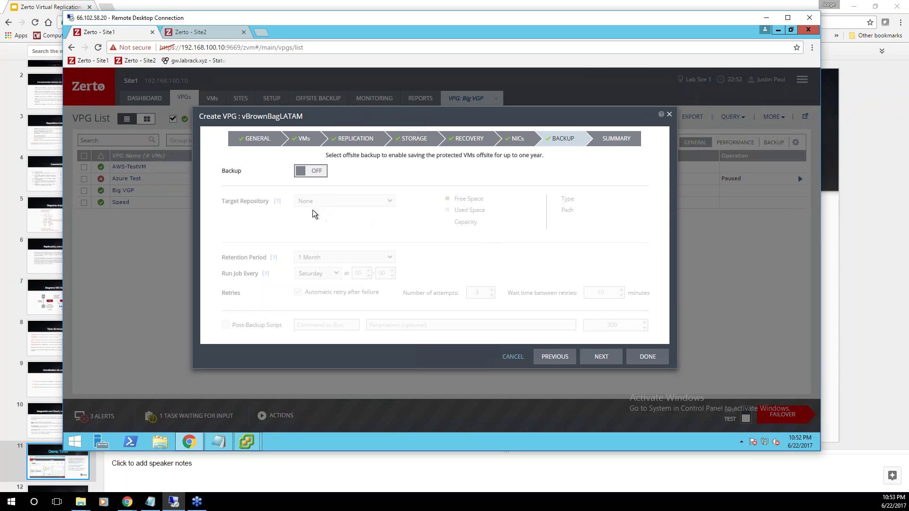
# Turn on offsite backup and examine the available target repositories
pyautogui.click(301, 171)
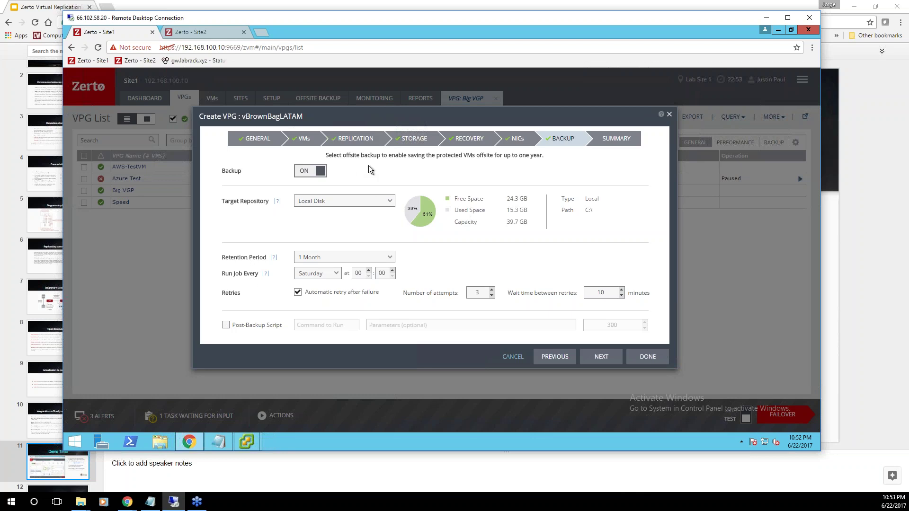
pyautogui.click(321, 175)
pyautogui.click(321, 175)
pyautogui.click(391, 203)
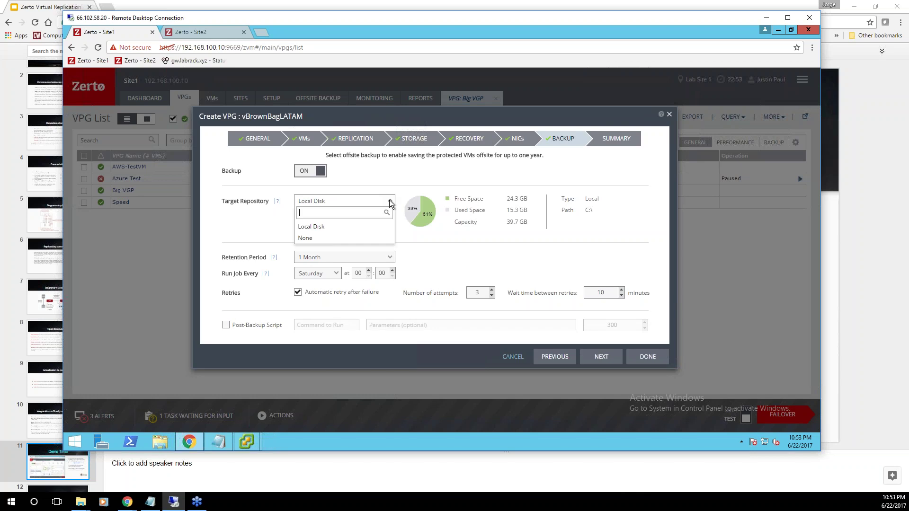
pyautogui.click(391, 203)
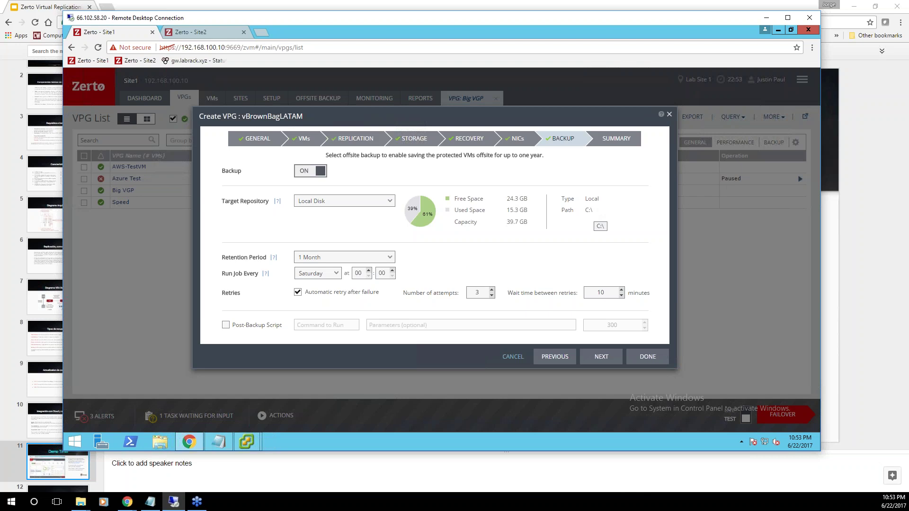
# Switch to File Explorer, examine the contents of Local Disk (C:) and return to the Backup page
pyautogui.click(159, 442)
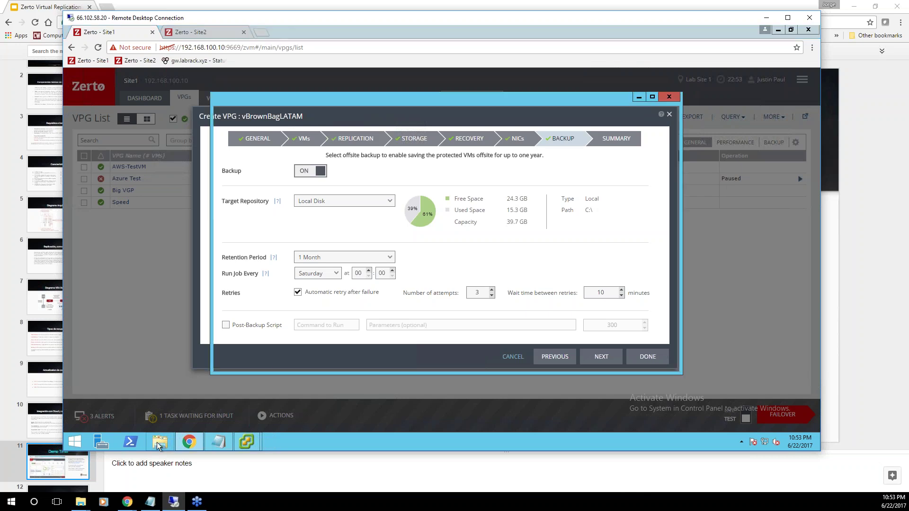
pyautogui.doubleClick(459, 230)
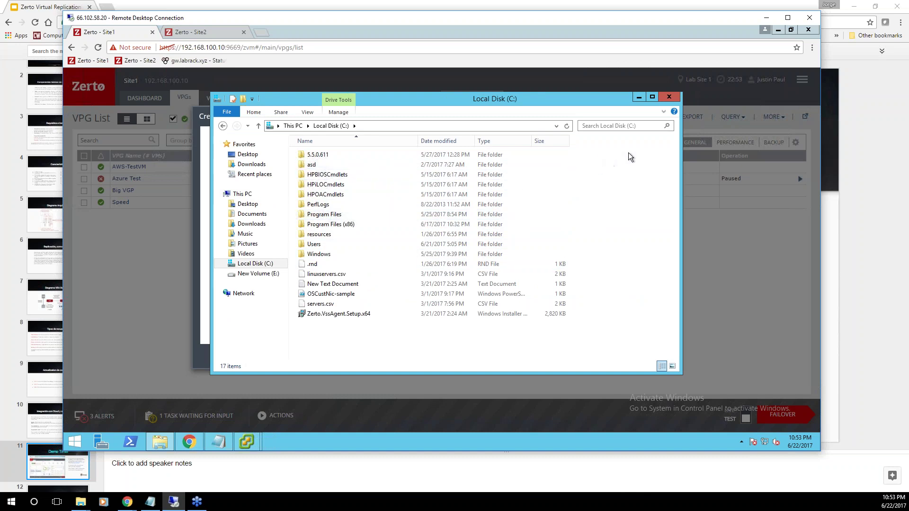
pyautogui.click(639, 98)
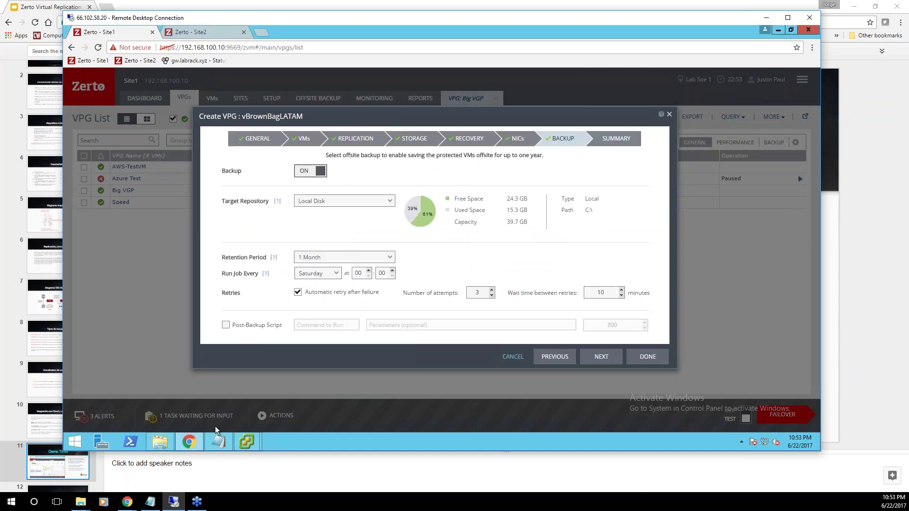
pyautogui.moveTo(248, 439)
# Turn offsite backup off, advance to the summary and finish the wizard to create the VPG vBrownBagLATAM
pyautogui.click(320, 173)
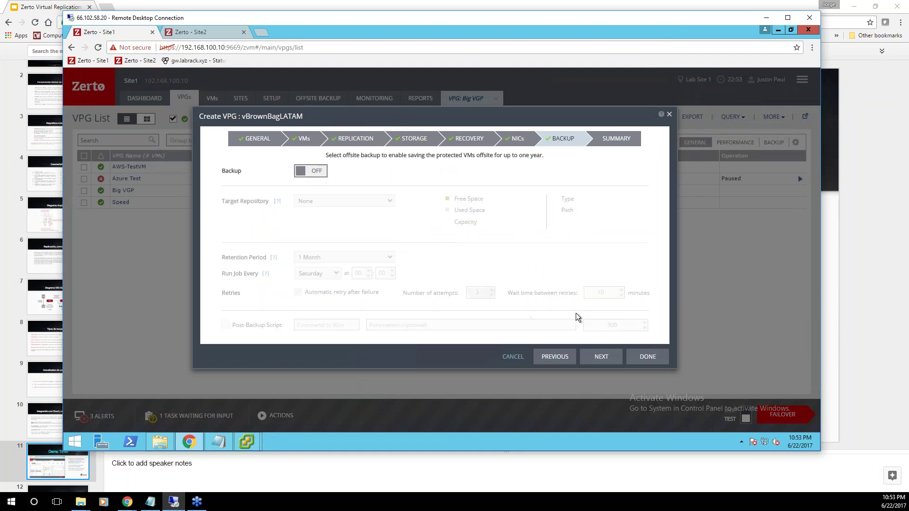
pyautogui.click(602, 361)
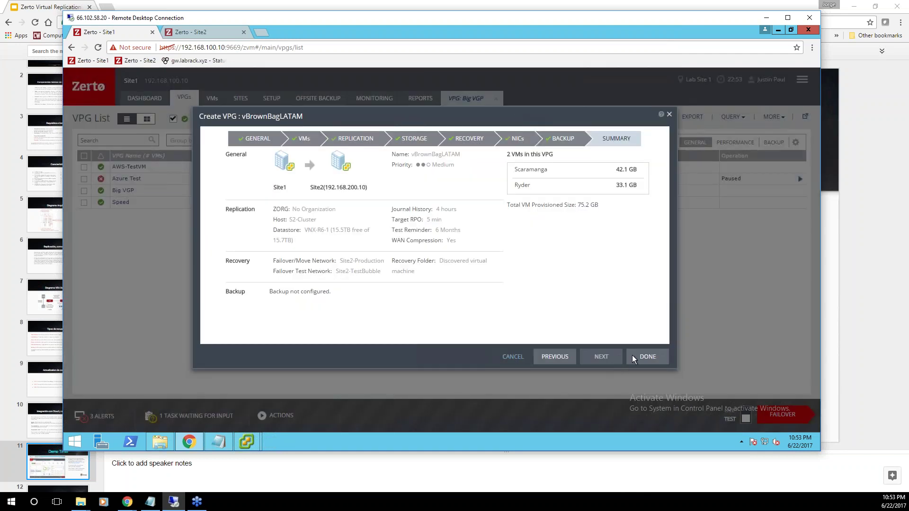
pyautogui.click(647, 358)
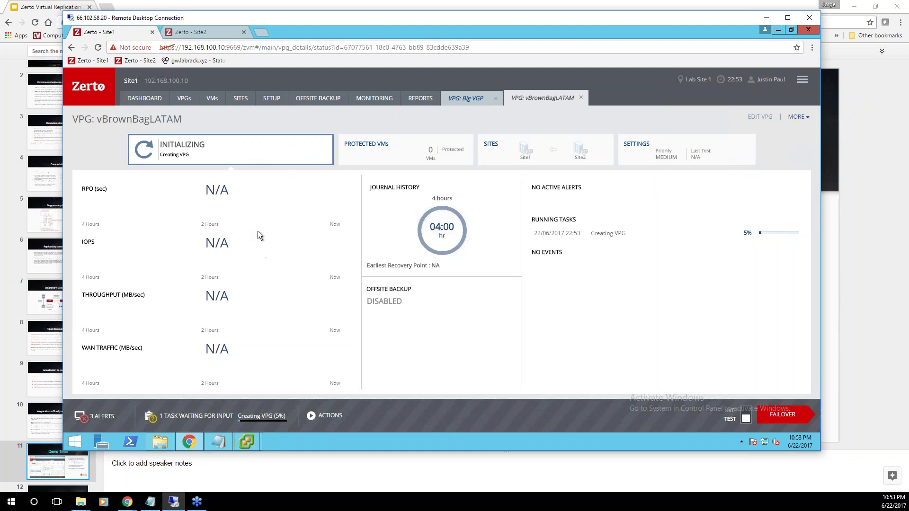
# Check the initialization progress of vBrownBagLATAM in the VPG list and on its details page
pyautogui.click(184, 98)
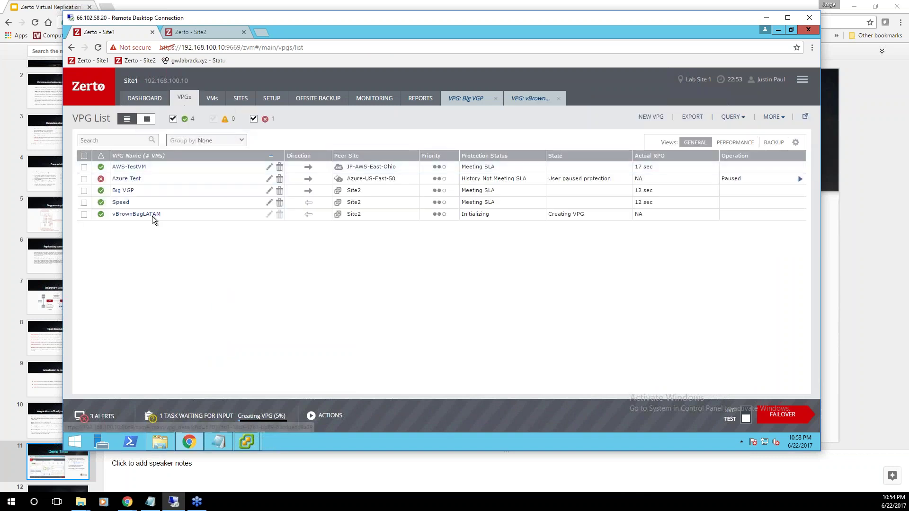
pyautogui.click(140, 216)
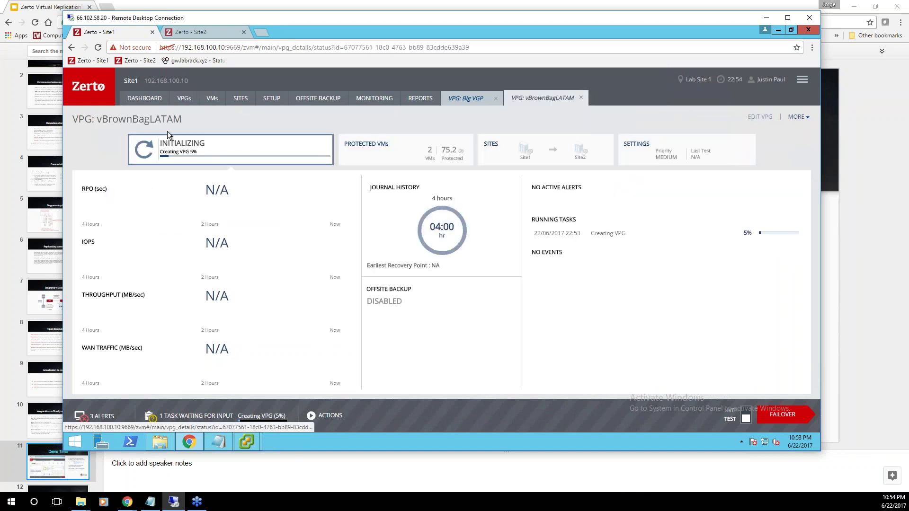
pyautogui.click(184, 98)
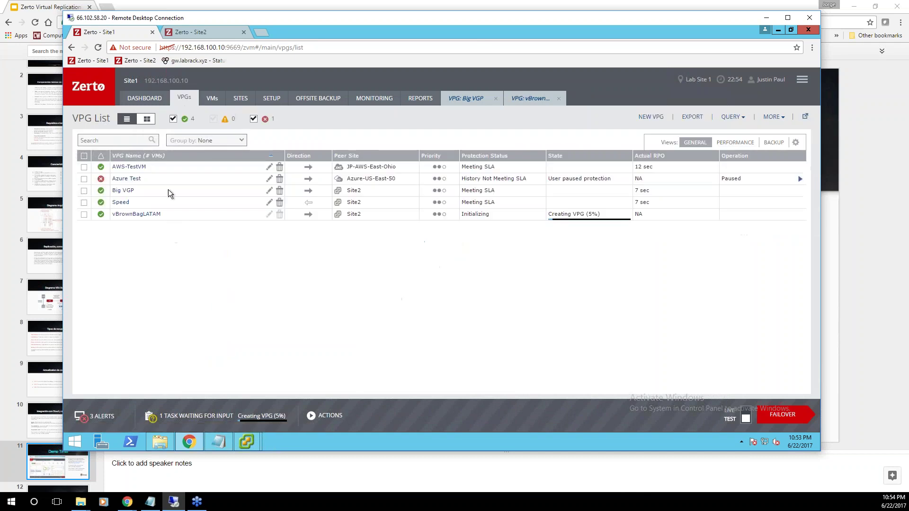
# View the Big VGP details, reload the console page and close the Big VGP details
pyautogui.click(468, 98)
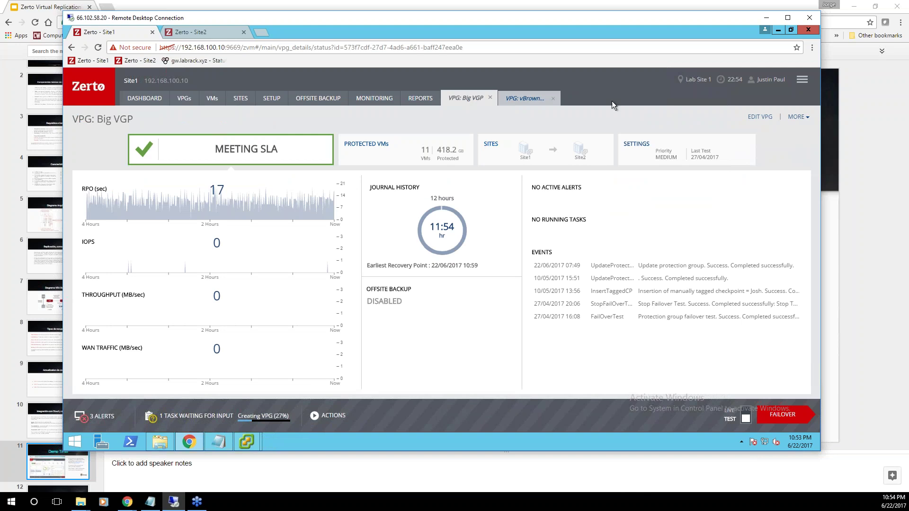
pyautogui.click(98, 49)
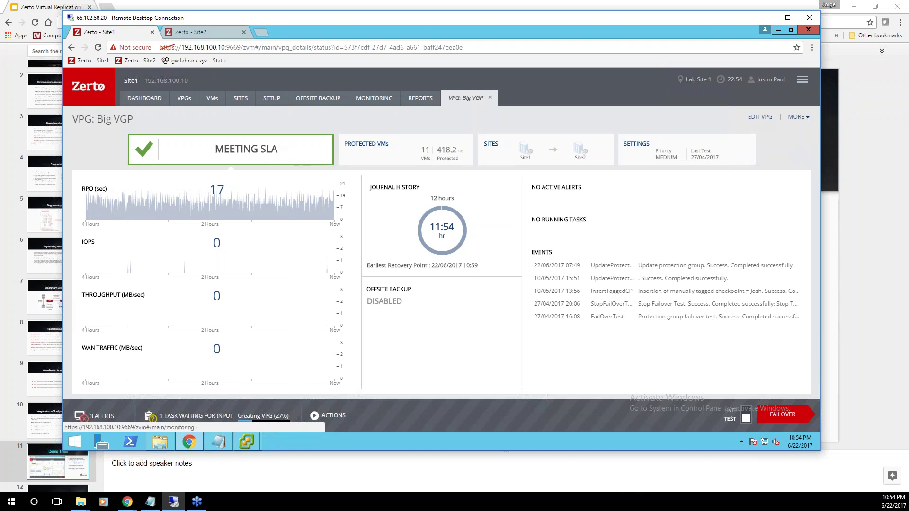
pyautogui.click(491, 100)
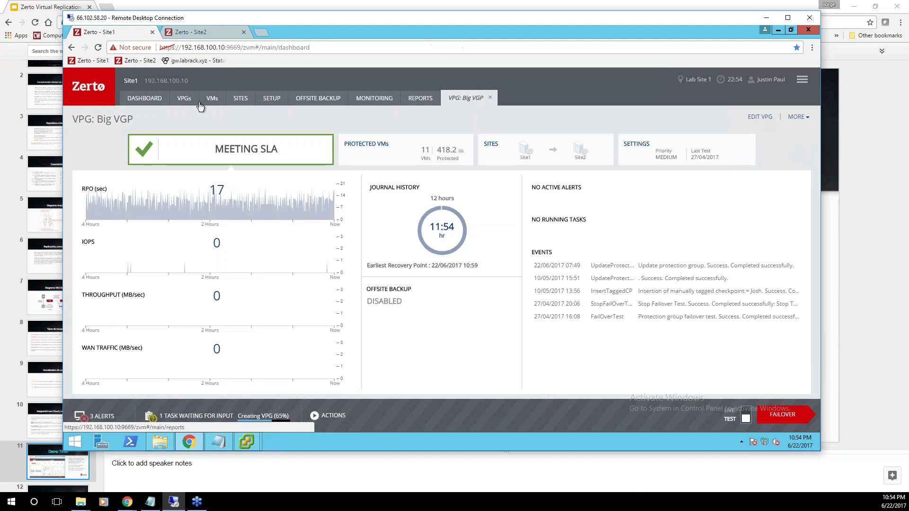
# View the Site1 VPG list, check the site list and VPG list on the Site2 console, and return to Site1
pyautogui.click(184, 98)
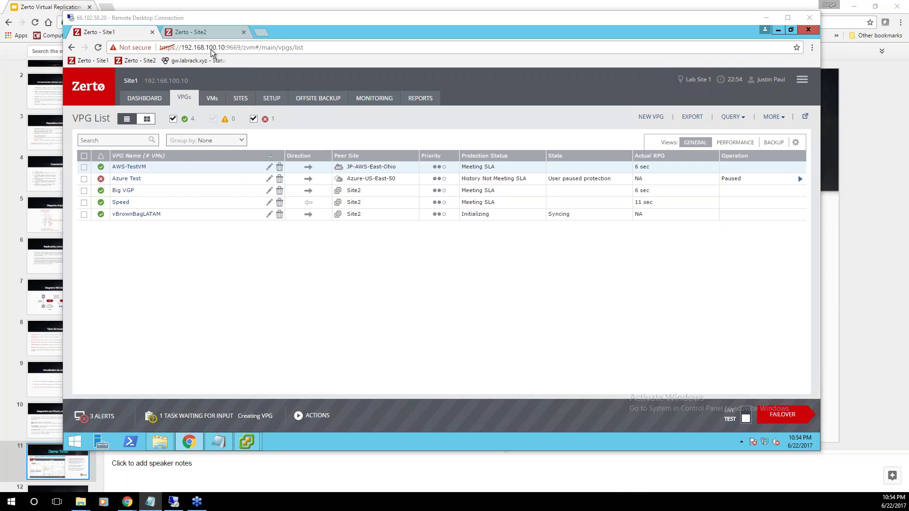
pyautogui.click(215, 33)
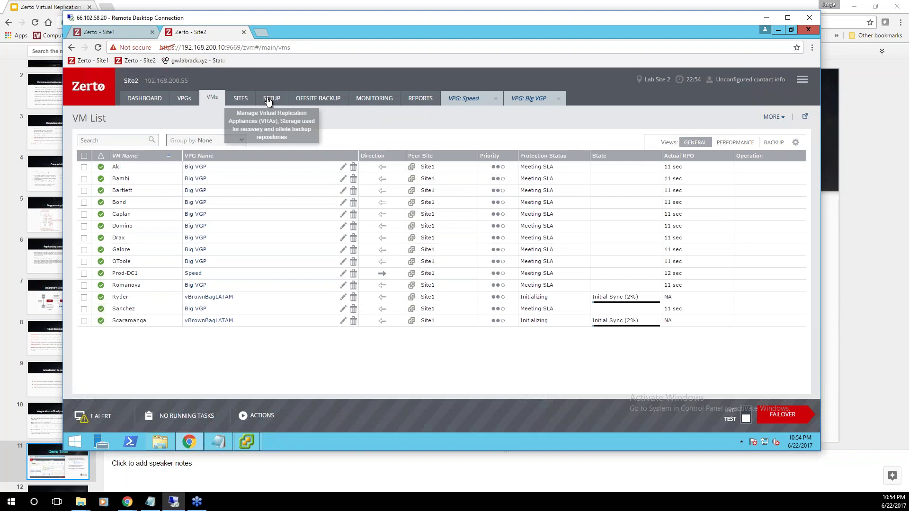
pyautogui.click(241, 98)
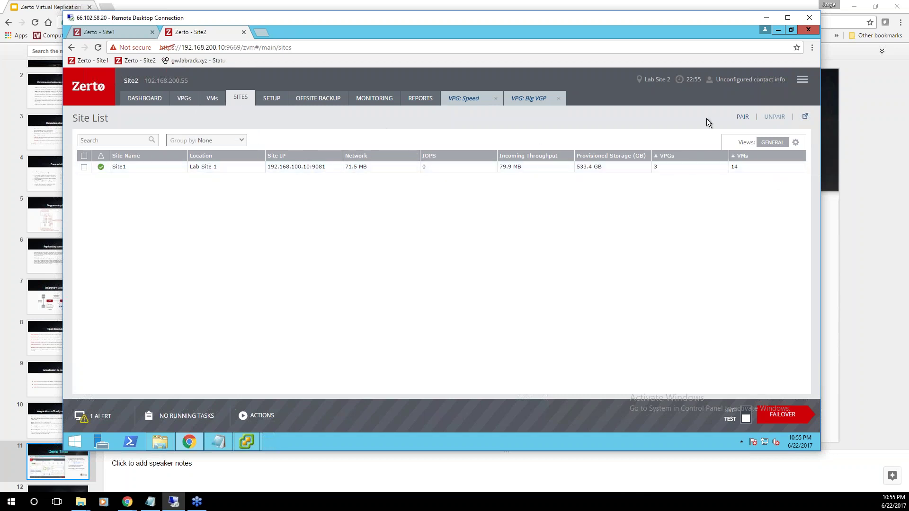
pyautogui.click(742, 117)
pyautogui.click(178, 102)
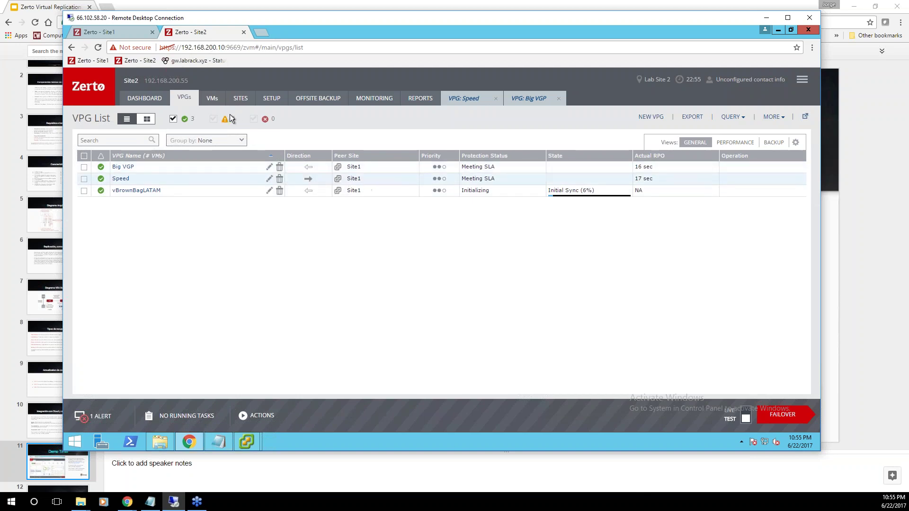
pyautogui.click(125, 31)
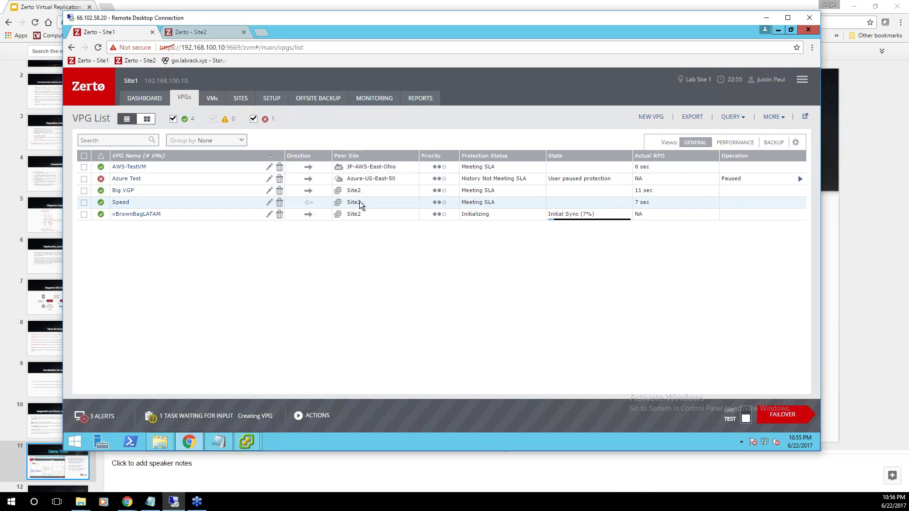
# Search the Site1 VM list for "sc", "capl" and "pl", and clear the search
pyautogui.click(213, 98)
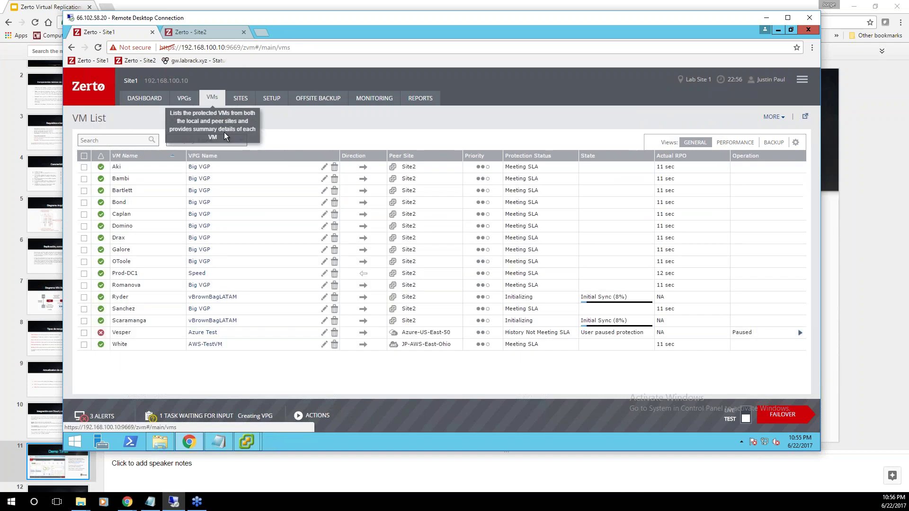
pyautogui.click(125, 142)
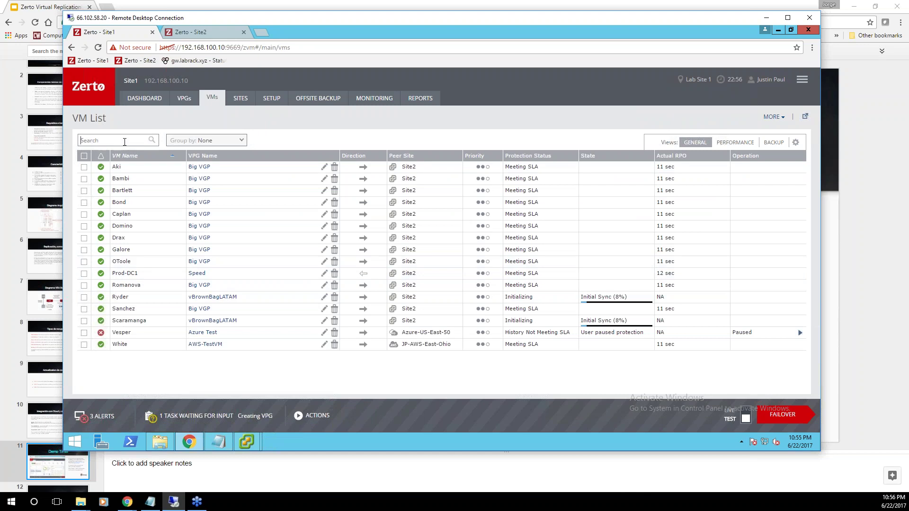
pyautogui.write('sca')
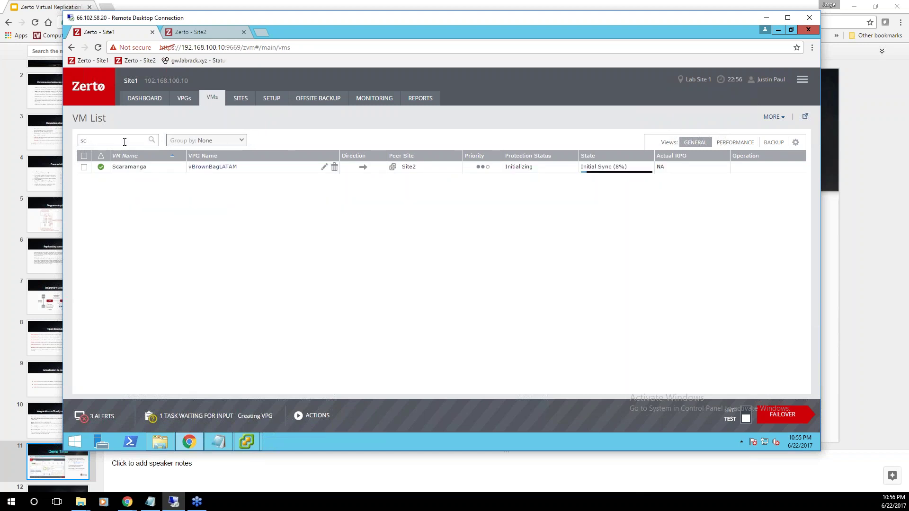
pyautogui.press('BackSpace')
pyautogui.press('BackSpace')
pyautogui.write('capl')
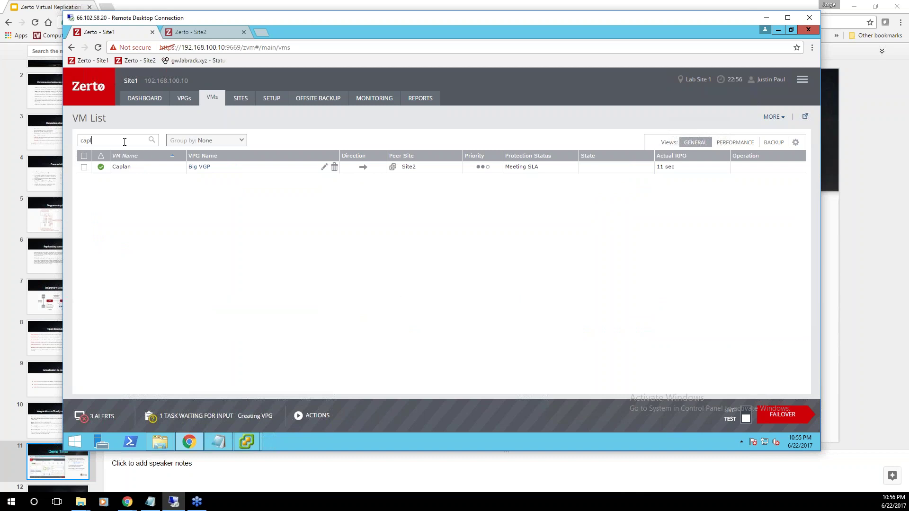
pyautogui.press('BackSpace')
pyautogui.press('BackSpace')
pyautogui.press('BackSpace')
pyautogui.write('p')
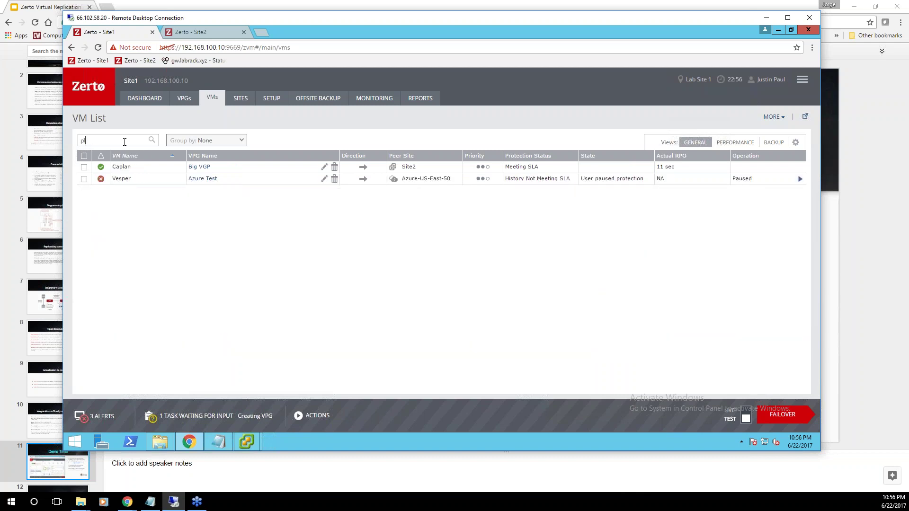
pyautogui.press('BackSpace')
pyautogui.press('BackSpace')
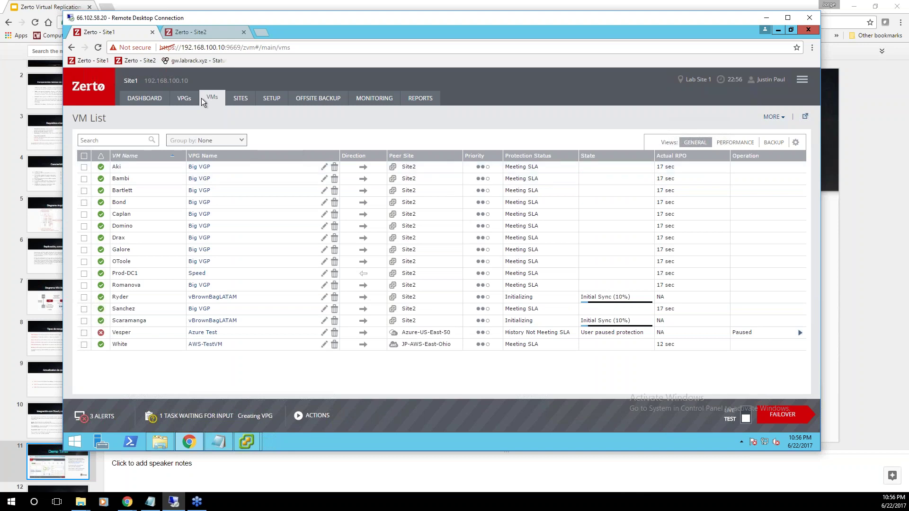
# Start a file restore from the Site1 VPG list and select the VM Sanchez in Big VGP
pyautogui.click(184, 100)
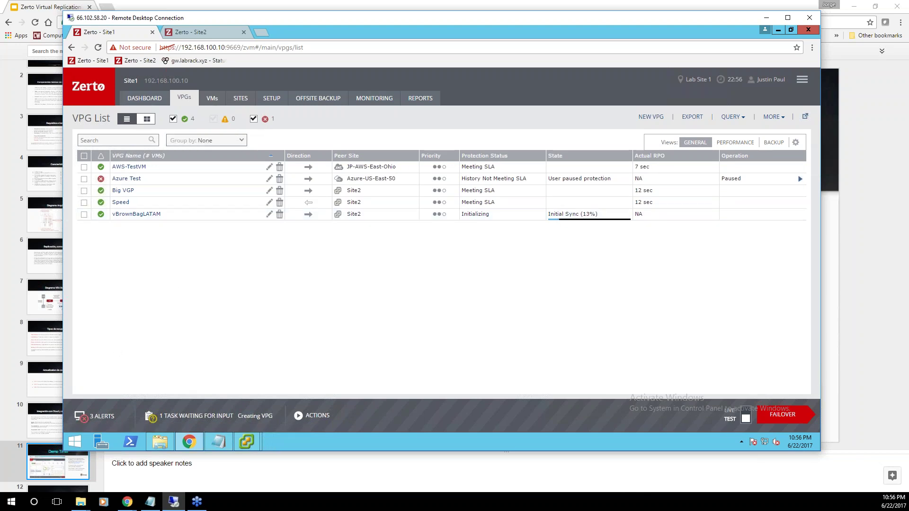
pyautogui.click(298, 417)
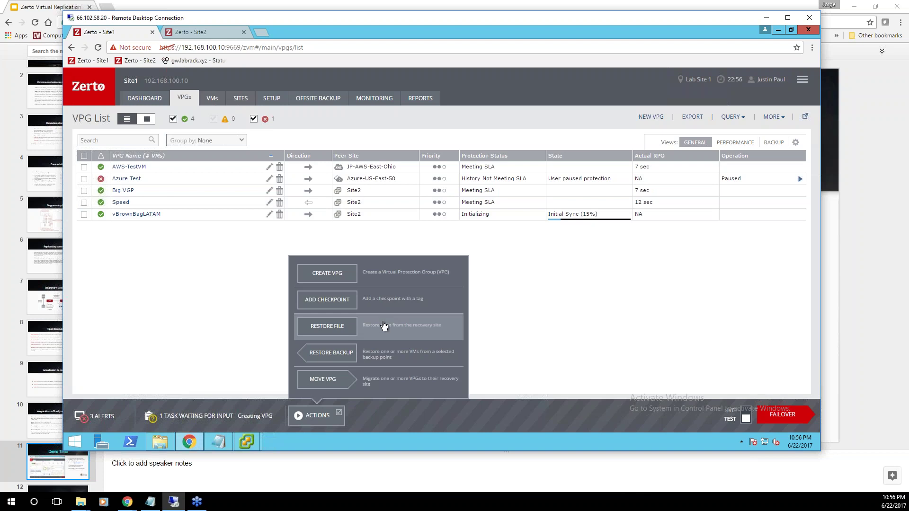
pyautogui.click(457, 309)
pyautogui.click(304, 413)
pyautogui.click(339, 329)
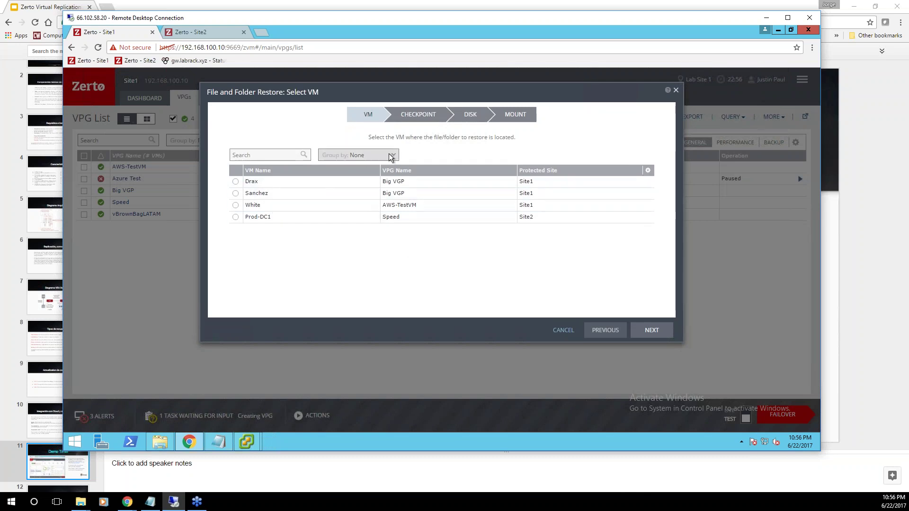
pyautogui.click(235, 194)
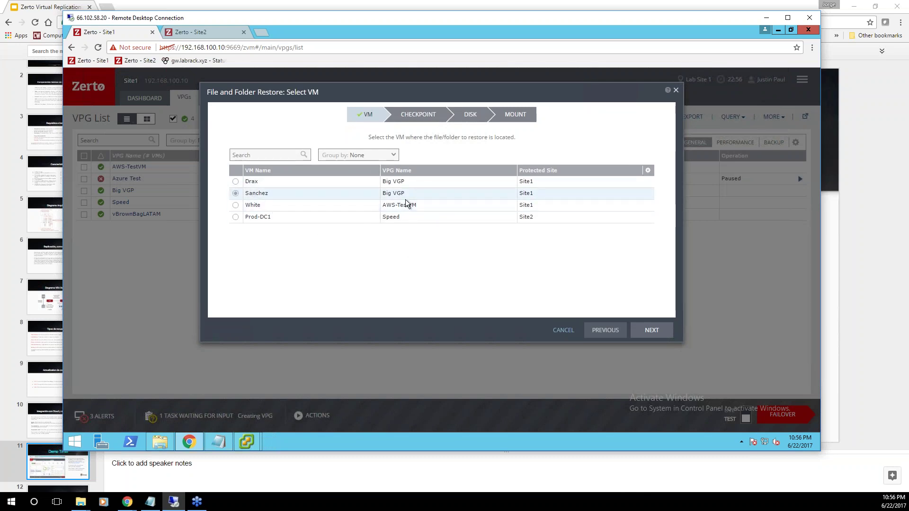
# Switch to the S1-VCSA vSphere Client, view the summary of the Sanchez VM, and return to the Zerto restore wizard
pyautogui.click(248, 441)
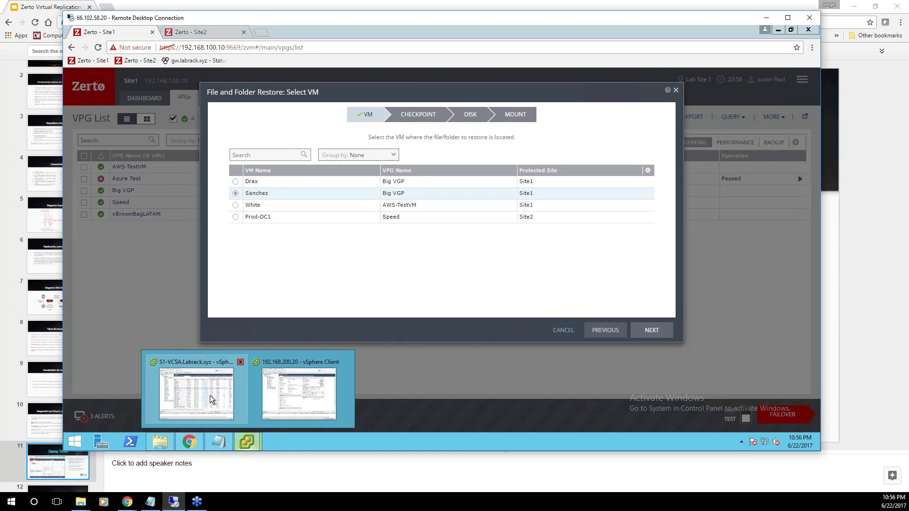
pyautogui.click(209, 396)
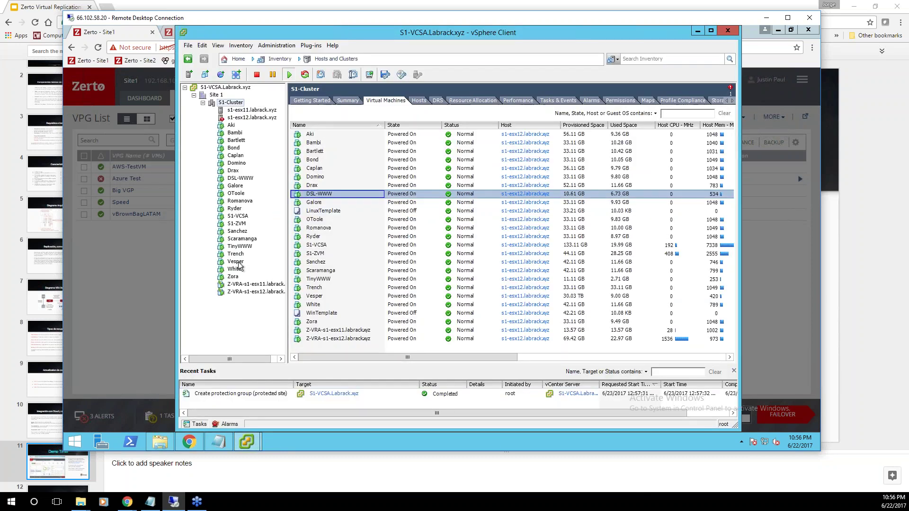
pyautogui.click(239, 231)
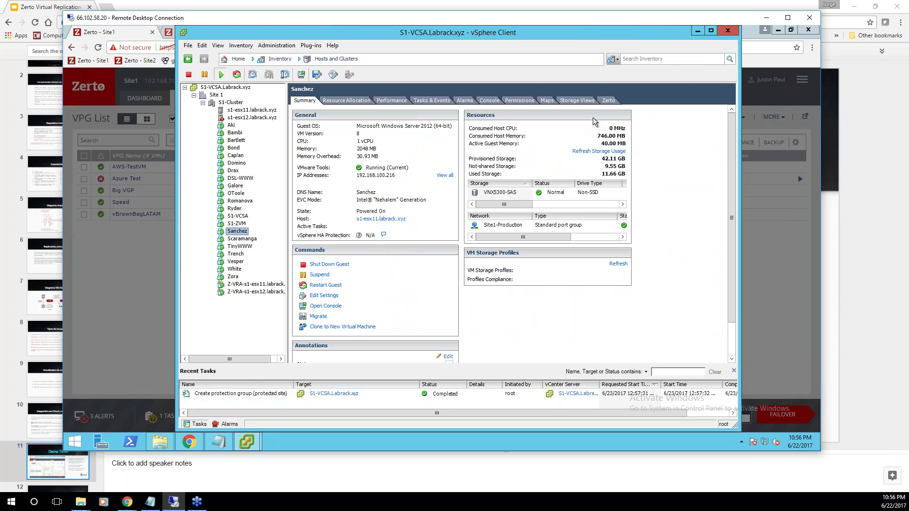
pyautogui.click(698, 31)
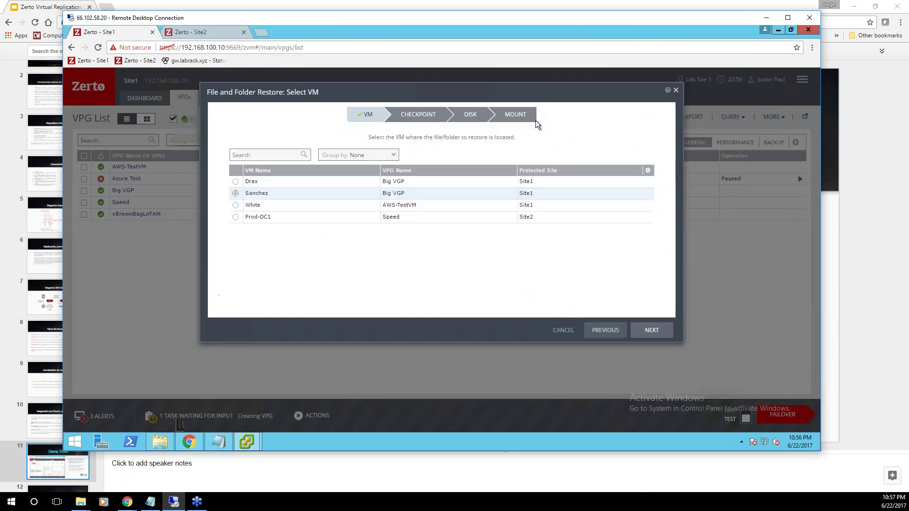
# Advance to the checkpoint page and examine the available checkpoints, hiding and showing the Auto ones
pyautogui.click(648, 332)
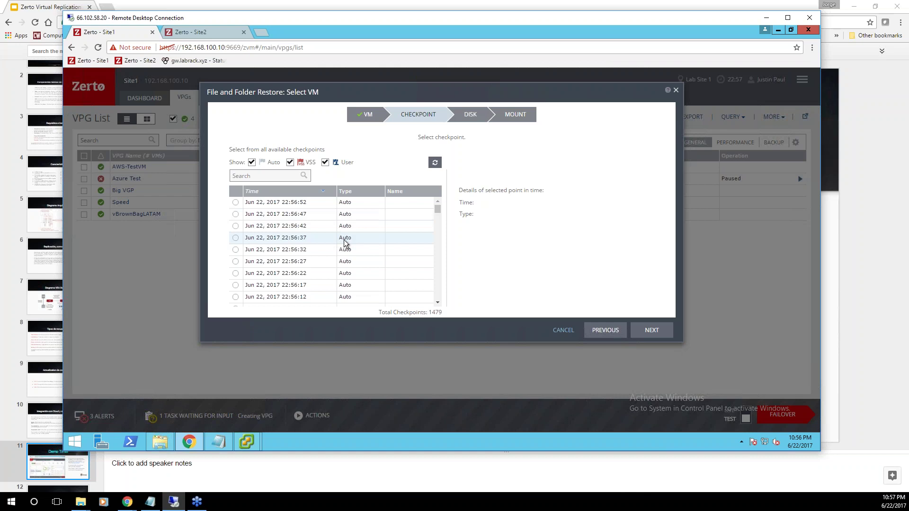
pyautogui.scroll(-10, 323, 249)
pyautogui.moveTo(438, 214); pyautogui.dragTo(440, 310)
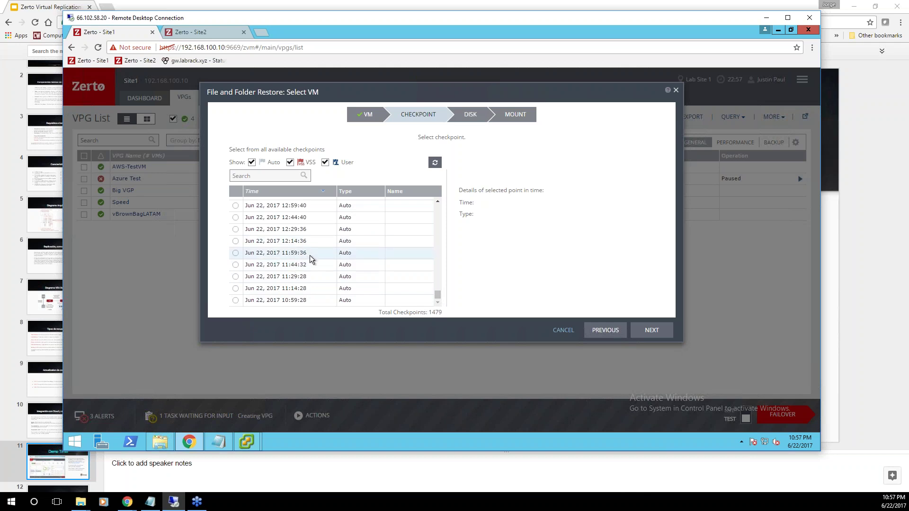
pyautogui.moveTo(438, 291); pyautogui.dragTo(438, 262)
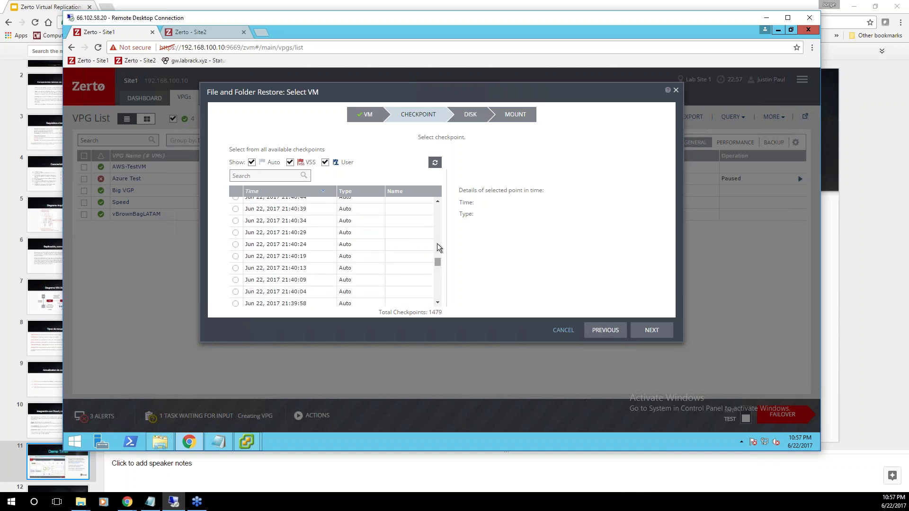
pyautogui.scroll(5, 436, 209)
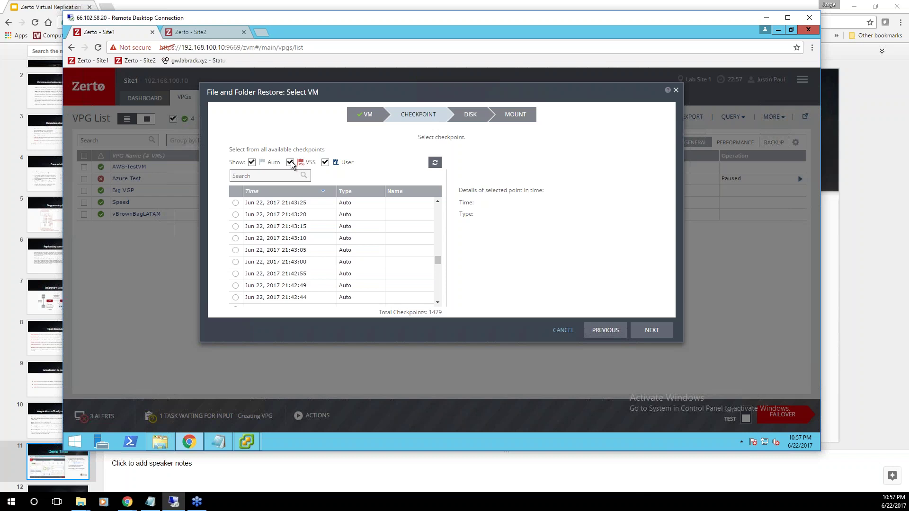
pyautogui.click(251, 163)
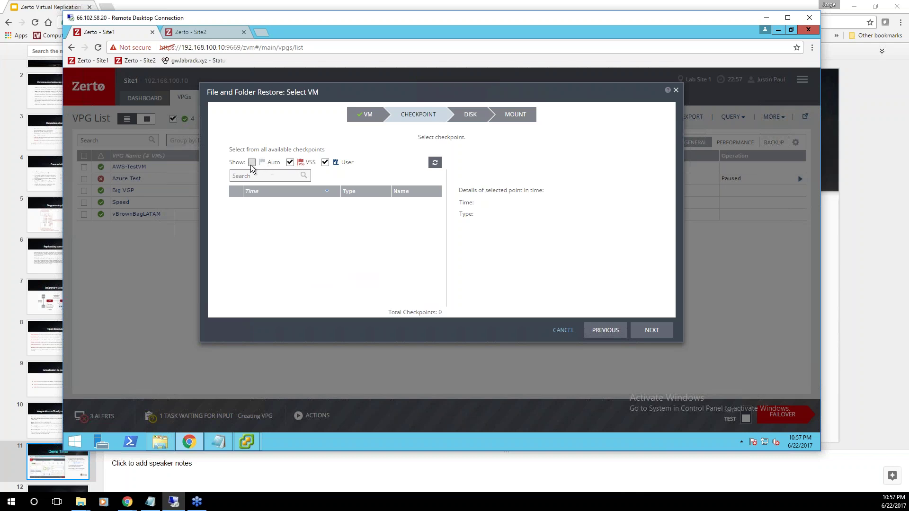
pyautogui.click(251, 162)
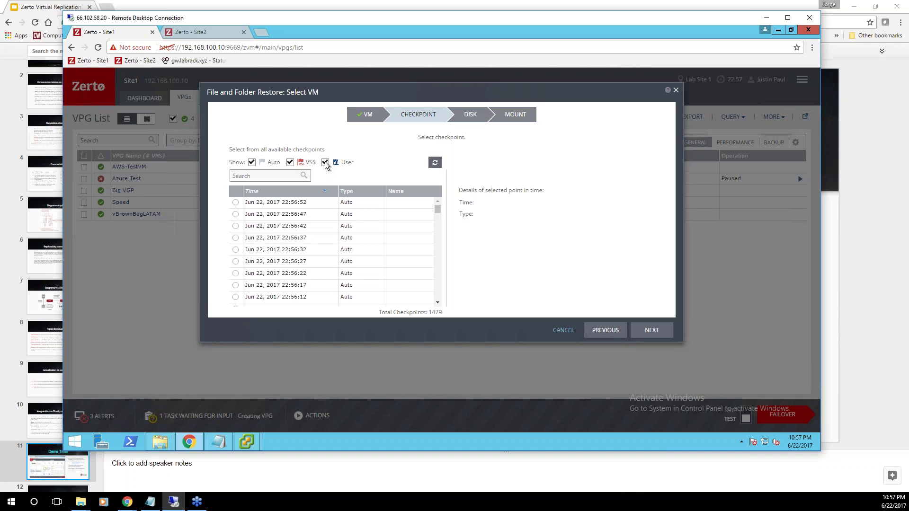
# Select the Jun 22, 2017 22:56:32 checkpoint, then start and confirm mounting disk scsi:0:0
pyautogui.click(235, 238)
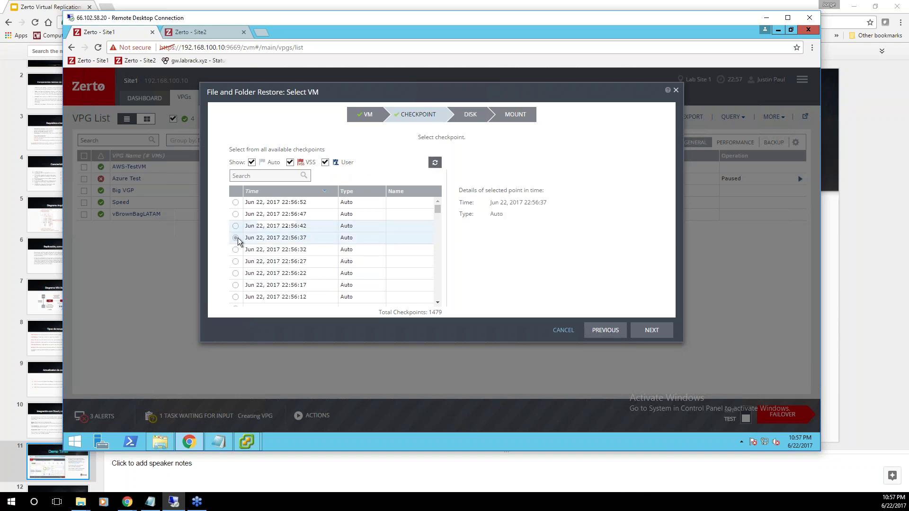
pyautogui.click(236, 250)
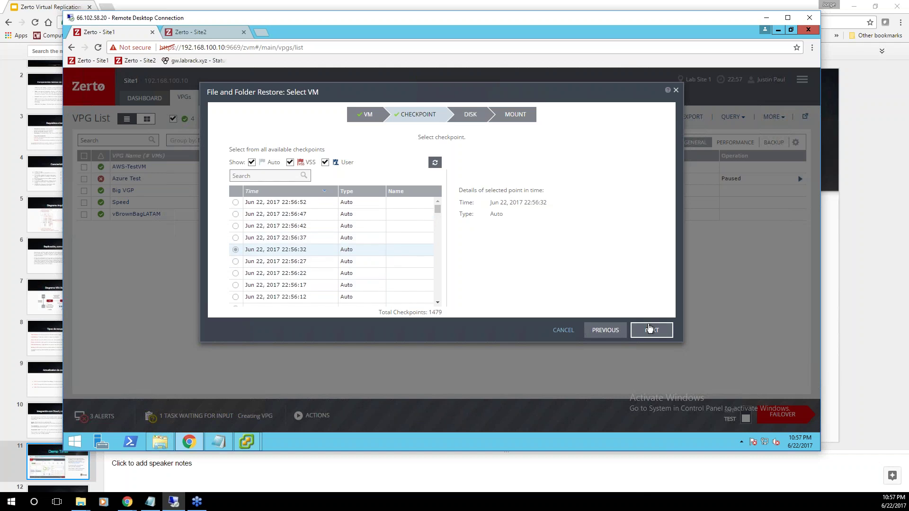
pyautogui.click(651, 330)
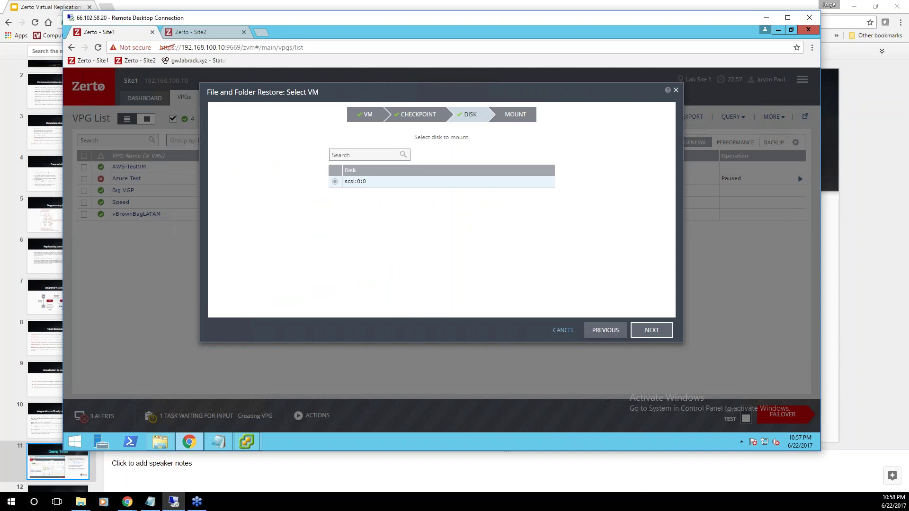
pyautogui.click(650, 331)
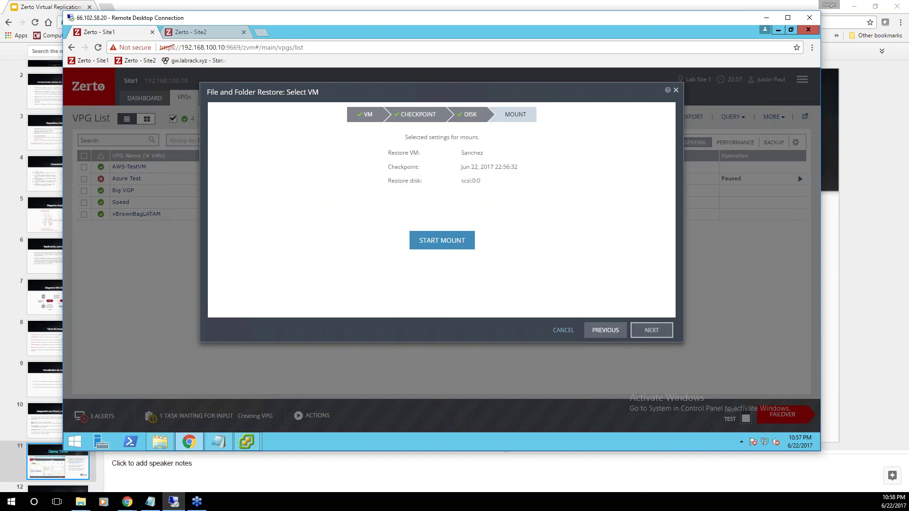
pyautogui.click(444, 241)
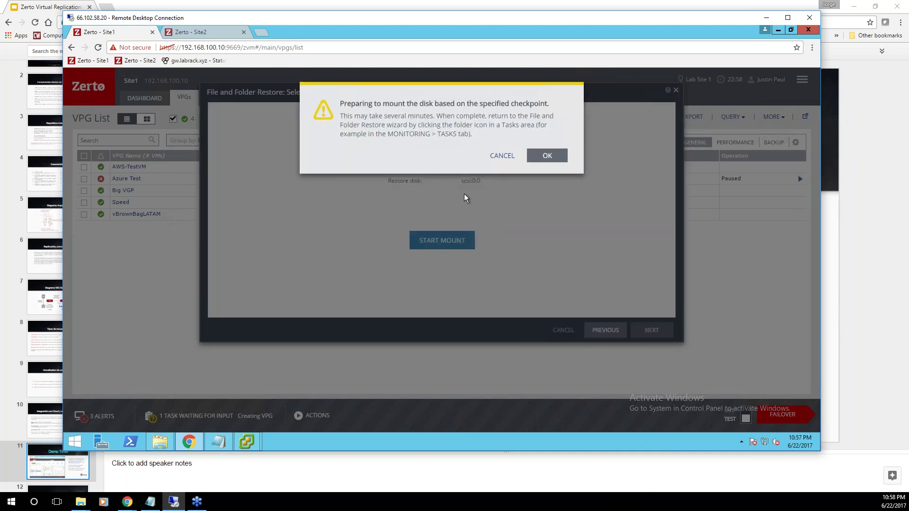
pyautogui.click(549, 157)
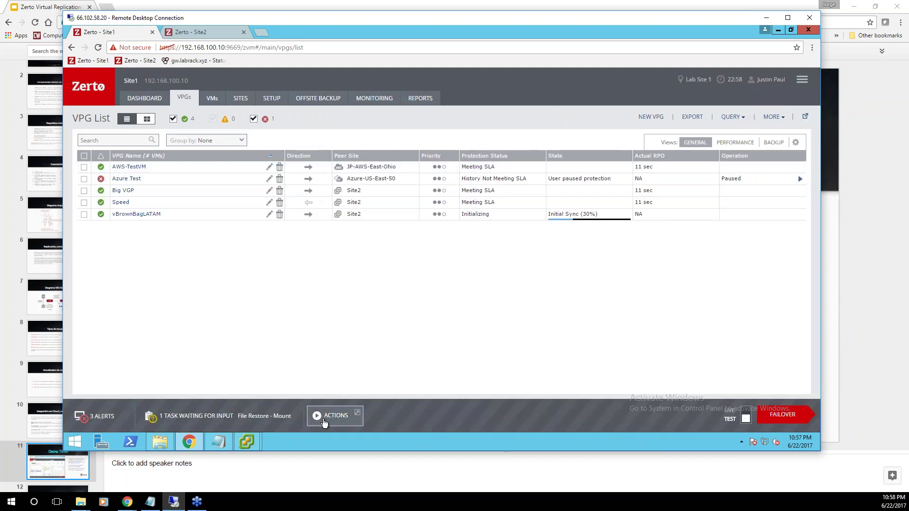
# Check the File Restore - Mount task in the full task list and review the monitoring events and alerts
pyautogui.click(272, 419)
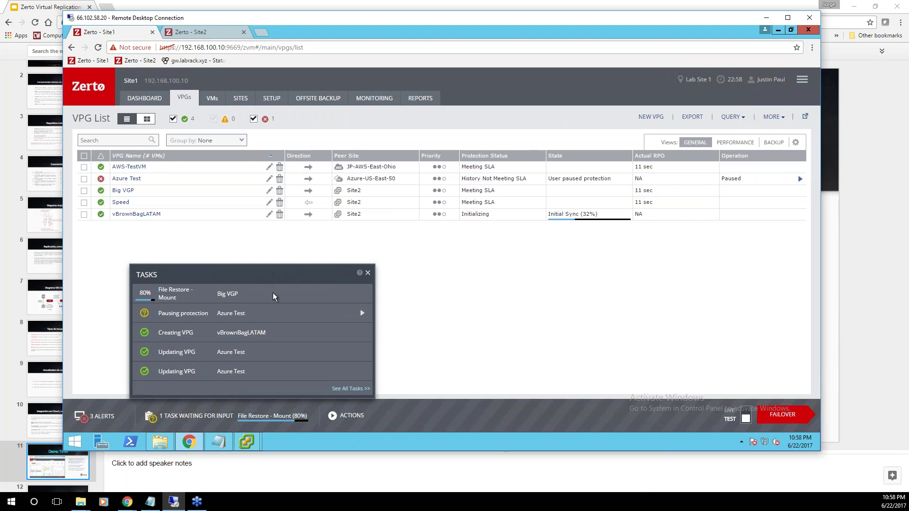
pyautogui.click(351, 389)
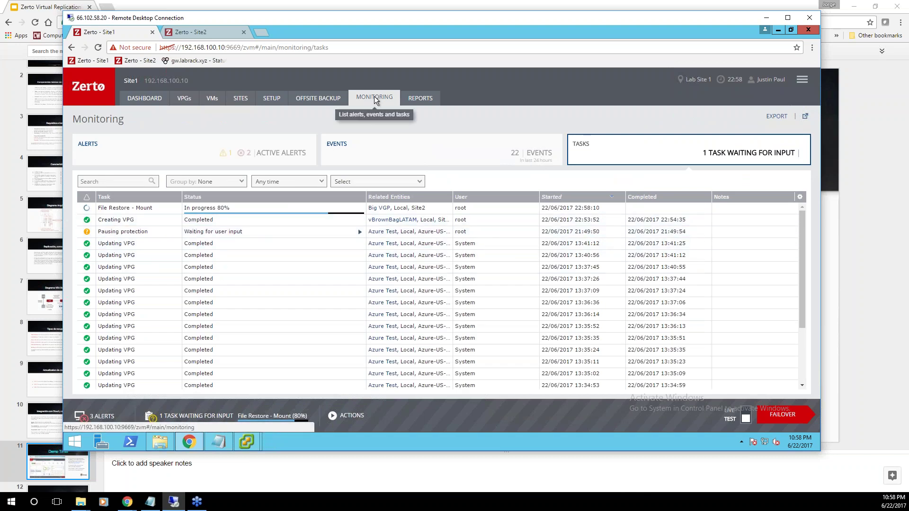
pyautogui.click(438, 150)
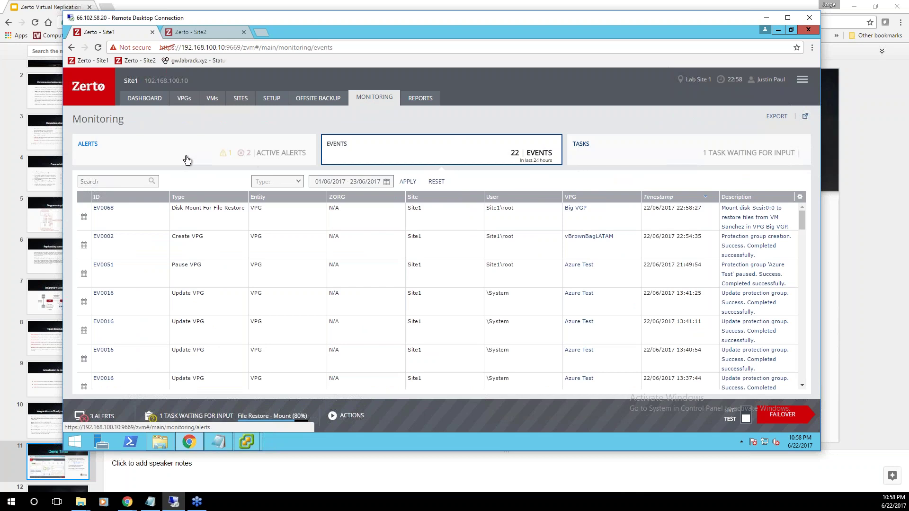
pyautogui.click(167, 158)
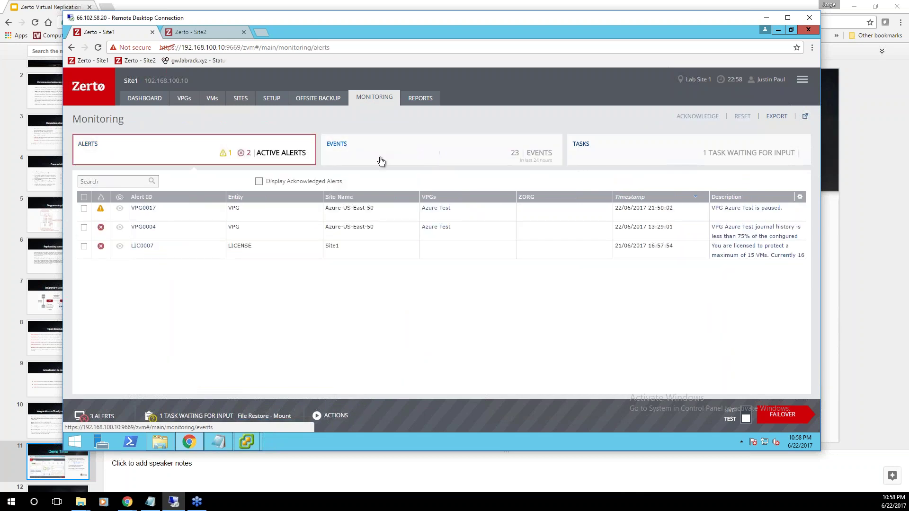
# Open the help page for alert VPG0004, look through the alert topics, and search the help for "checkpoint"
pyautogui.click(144, 228)
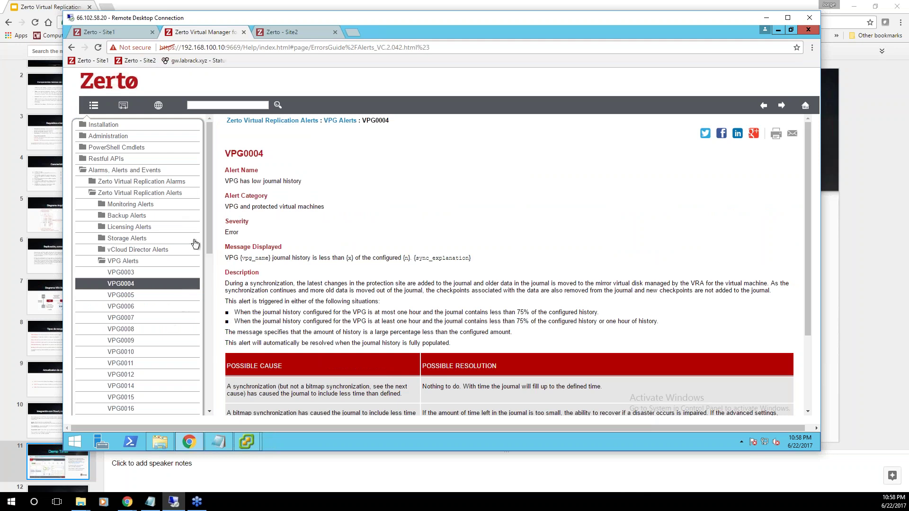
pyautogui.moveTo(211, 193)
pyautogui.mouseDown()
pyautogui.moveTo(209, 267)
pyautogui.moveTo(212, 206)
pyautogui.mouseUp()
pyautogui.moveTo(209, 217); pyautogui.dragTo(210, 149)
pyautogui.press('BackSpace')
pyautogui.write('t')
pyautogui.press('Return')
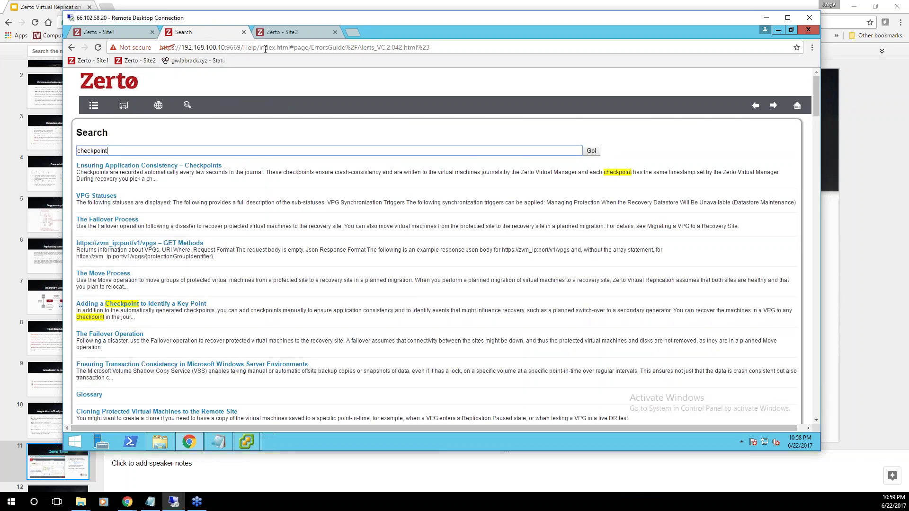
# Return to the Site1 monitoring tasks, open the file download wizard for the File Restore - Mount task, and advance to file selection
pyautogui.click(137, 34)
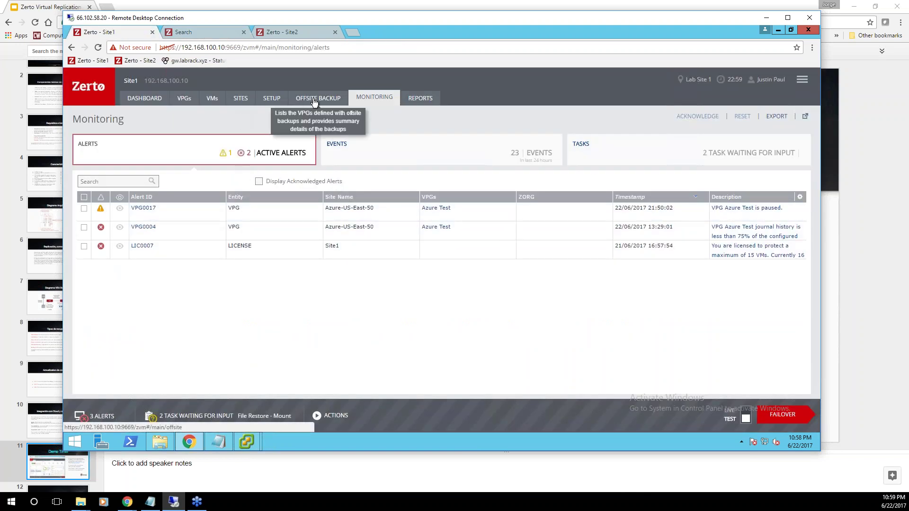
pyautogui.click(597, 148)
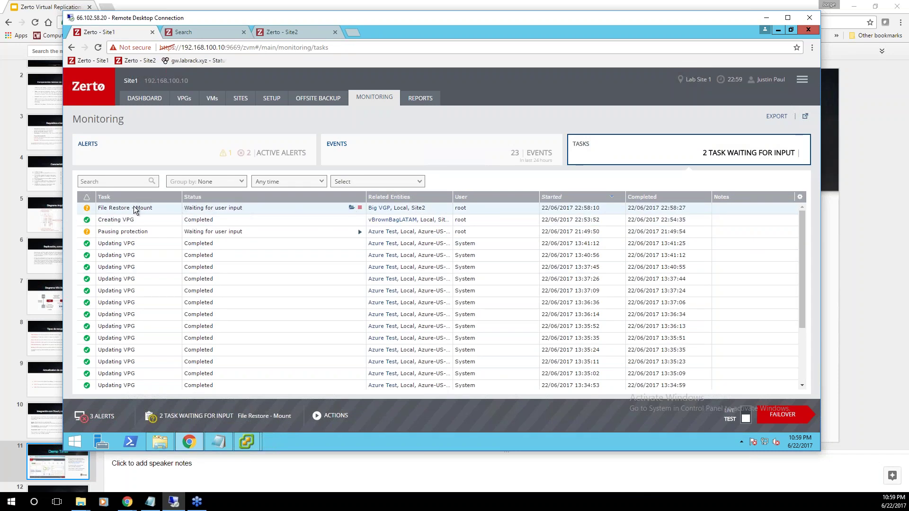
pyautogui.tripleClick(271, 208)
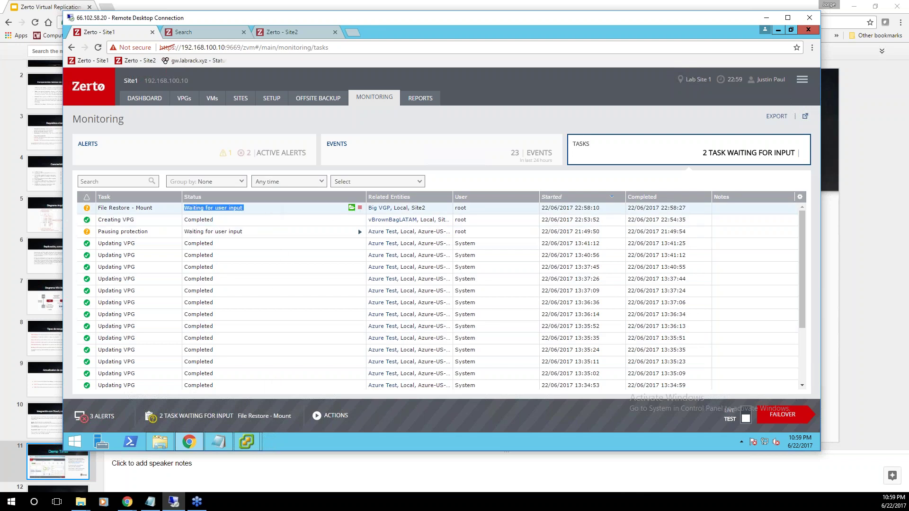
pyautogui.click(351, 208)
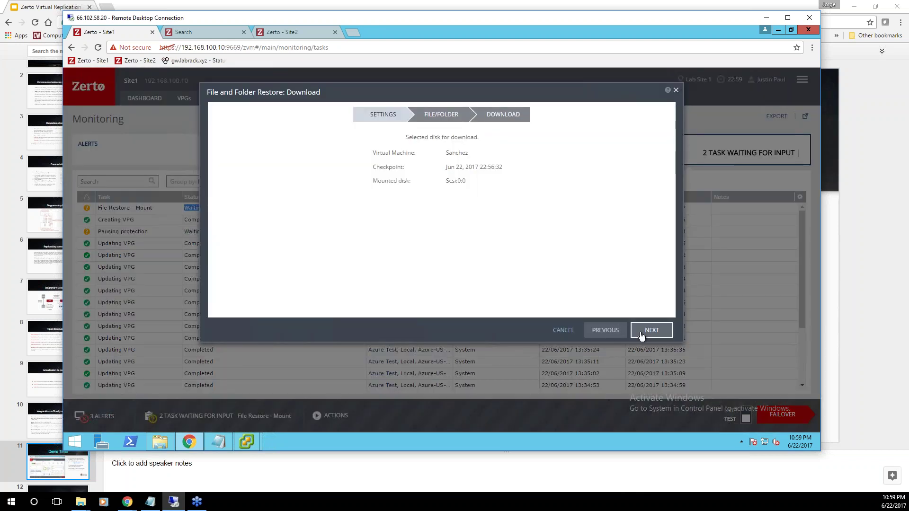
pyautogui.click(657, 331)
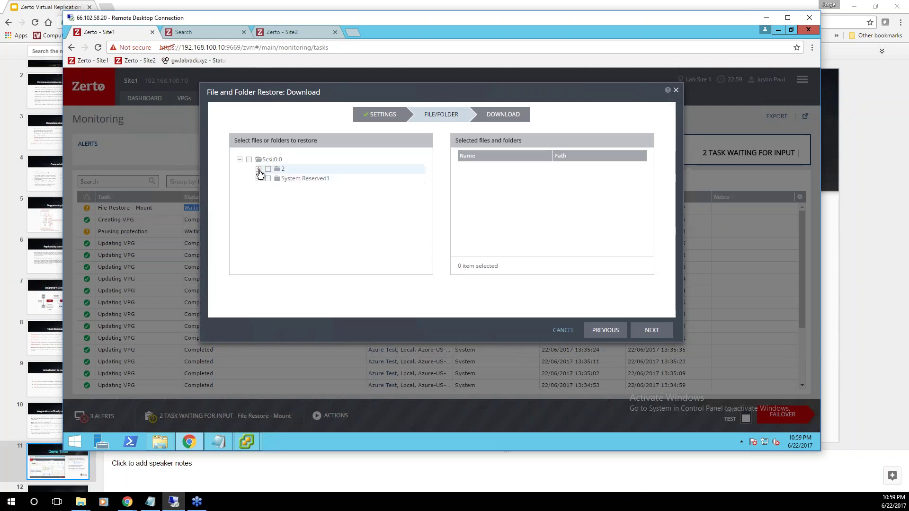
# Browse the mounted disk to 2\Users\Administrator\Favorites and select Bing.url for restore
pyautogui.click(259, 169)
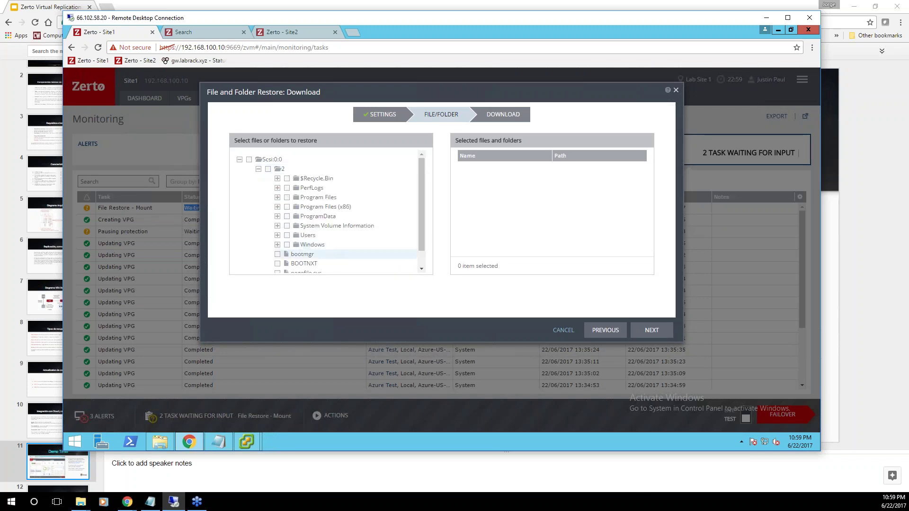
pyautogui.click(278, 236)
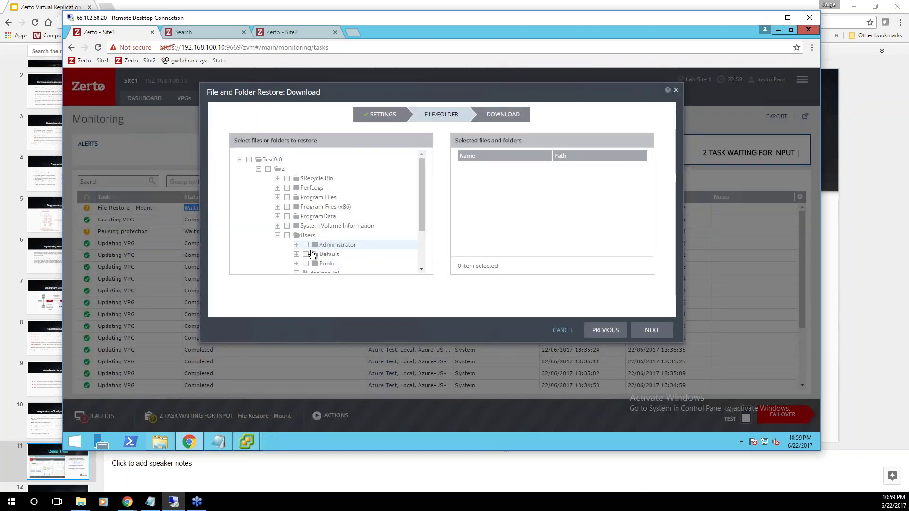
pyautogui.click(297, 244)
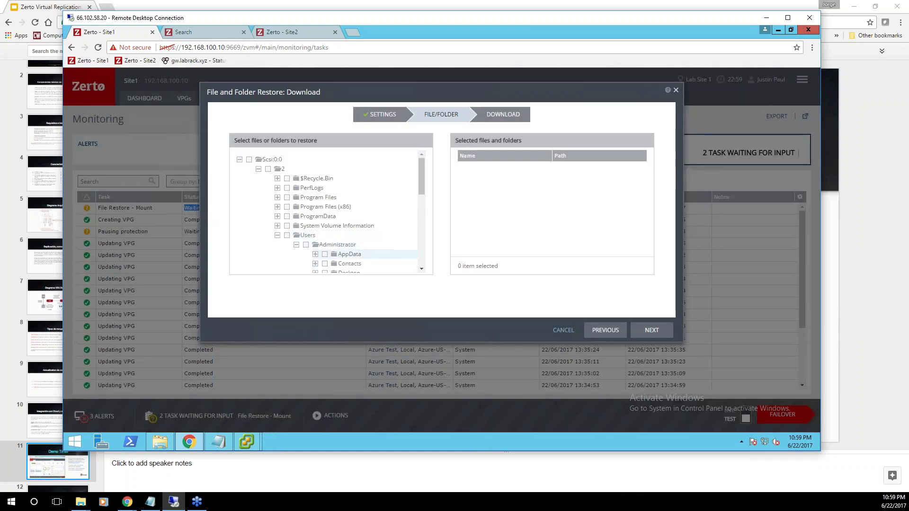
pyautogui.scroll(-3, 322, 251)
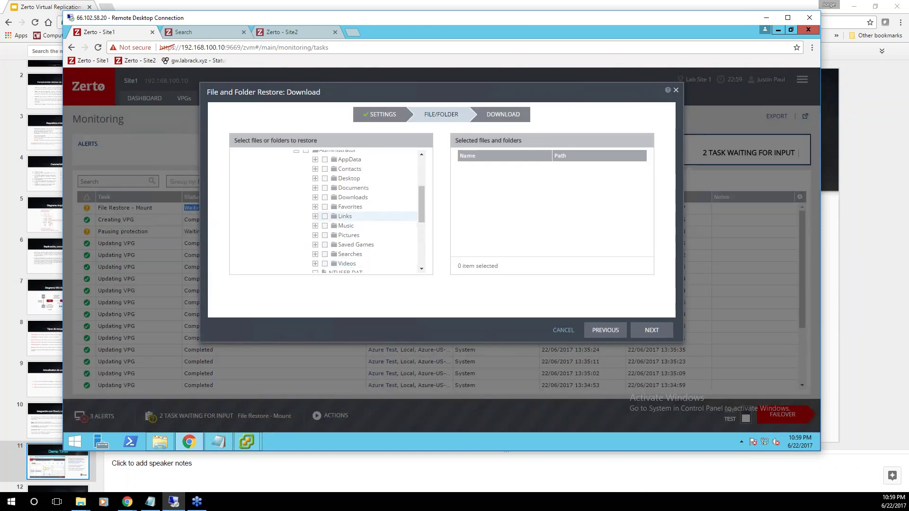
pyautogui.click(315, 178)
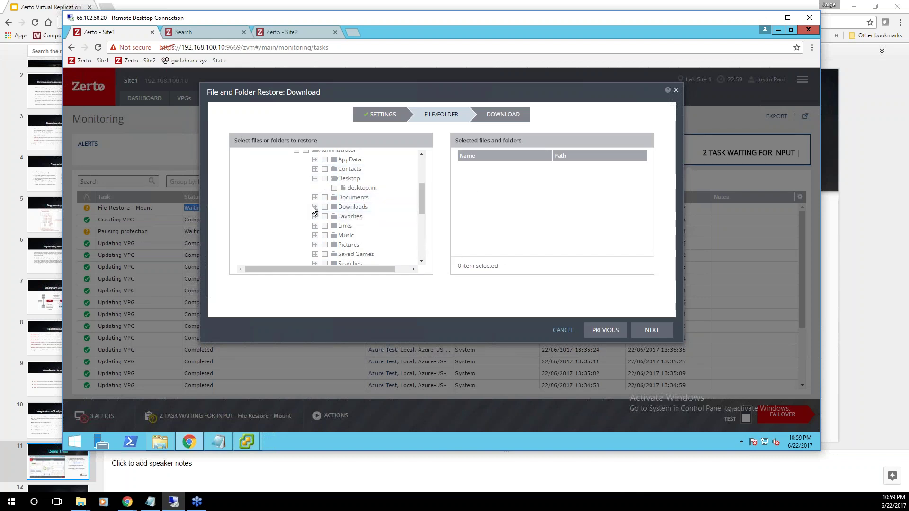
pyautogui.click(315, 207)
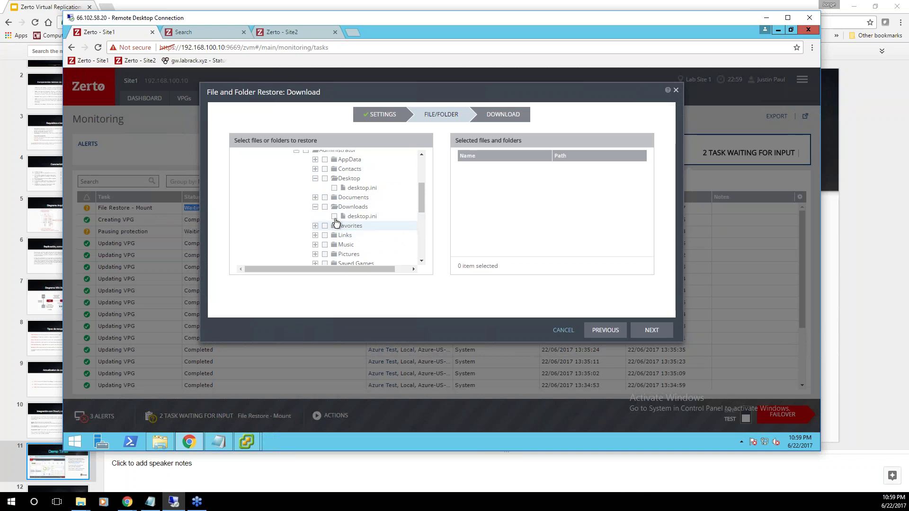
pyautogui.click(315, 226)
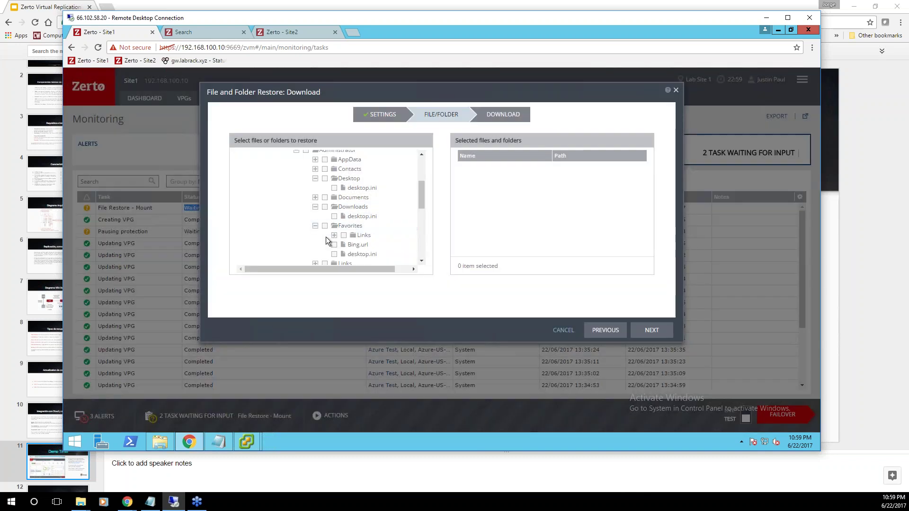
pyautogui.click(334, 245)
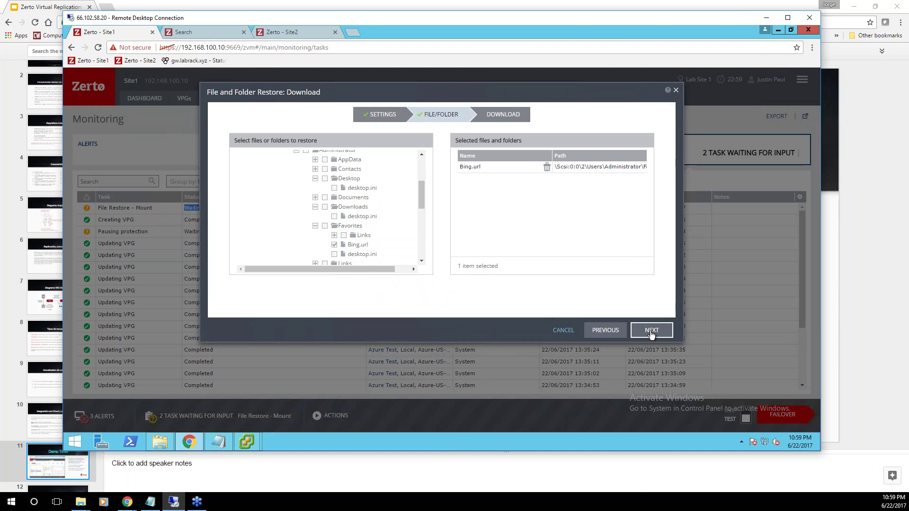
# Advance to the download page and download Bing.url without zip compression
pyautogui.click(650, 330)
pyautogui.click(443, 284)
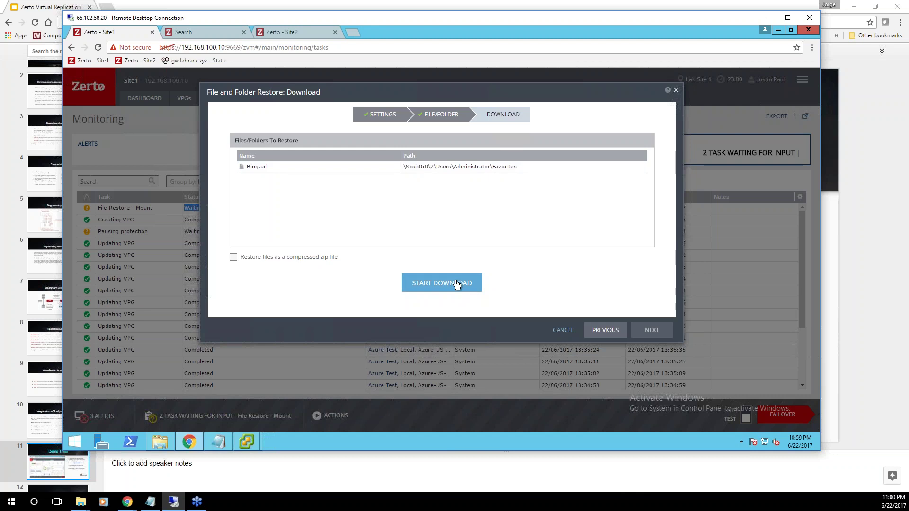
pyautogui.click(445, 290)
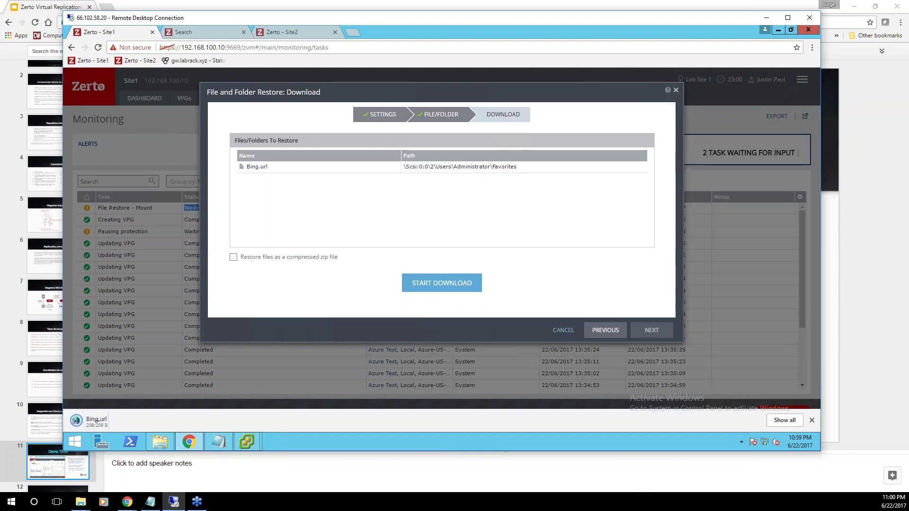
# Show the downloaded Bing.url in its Downloads folder, then minimize the folder window
pyautogui.click(212, 422)
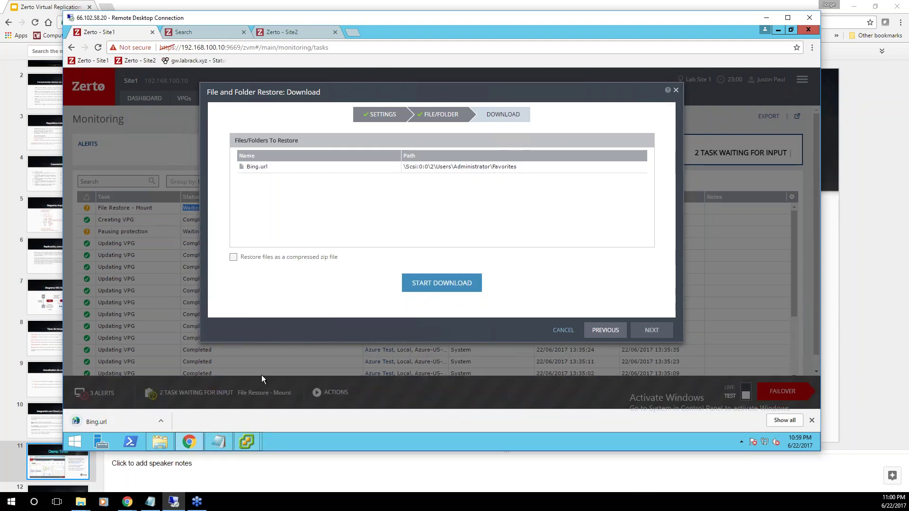
pyautogui.click(161, 421)
pyautogui.click(198, 388)
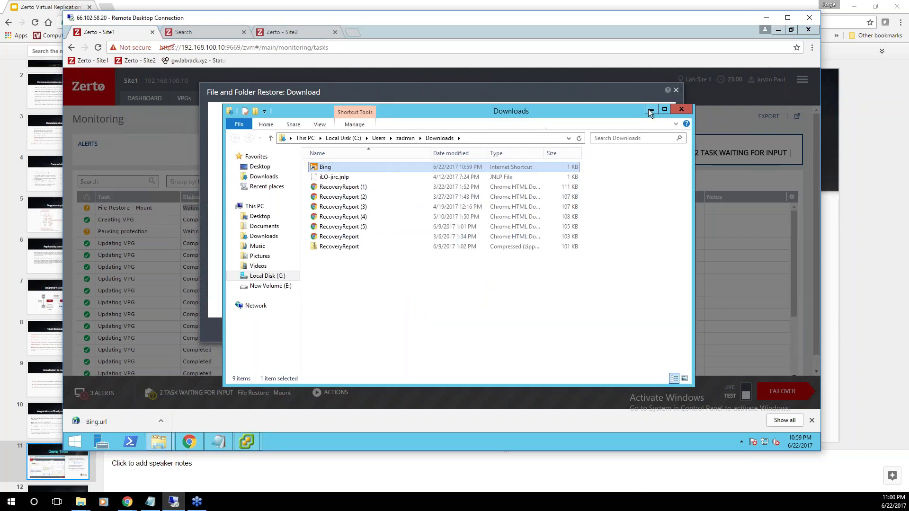
pyautogui.click(651, 110)
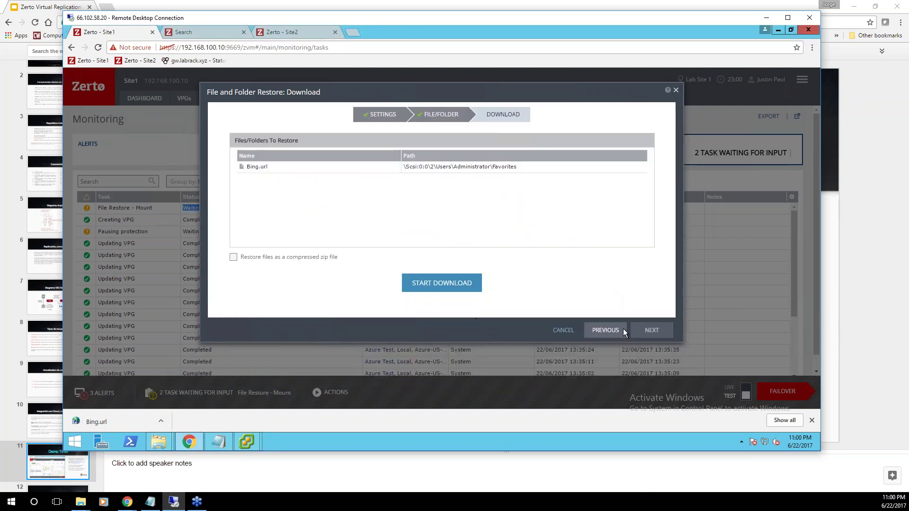
# Leave the restore wizard and unmount disk Scsi:0:0, confirming the unmount
pyautogui.click(469, 290)
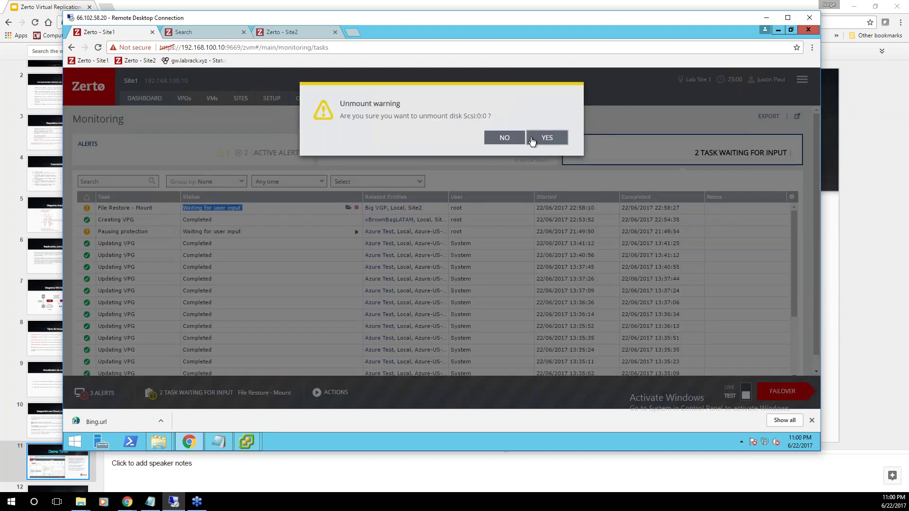
pyautogui.click(547, 139)
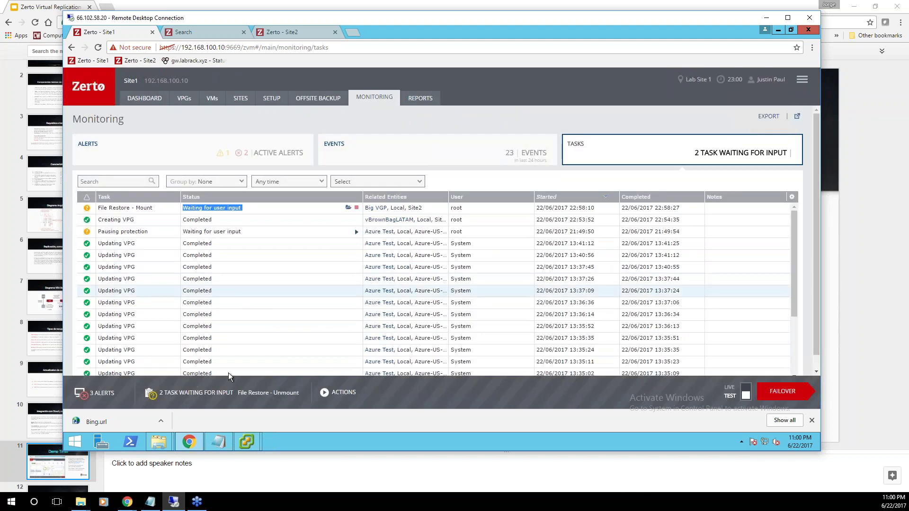
# Go to the VPG list, view the available actions, and open the details of the Speed VPG
pyautogui.click(183, 99)
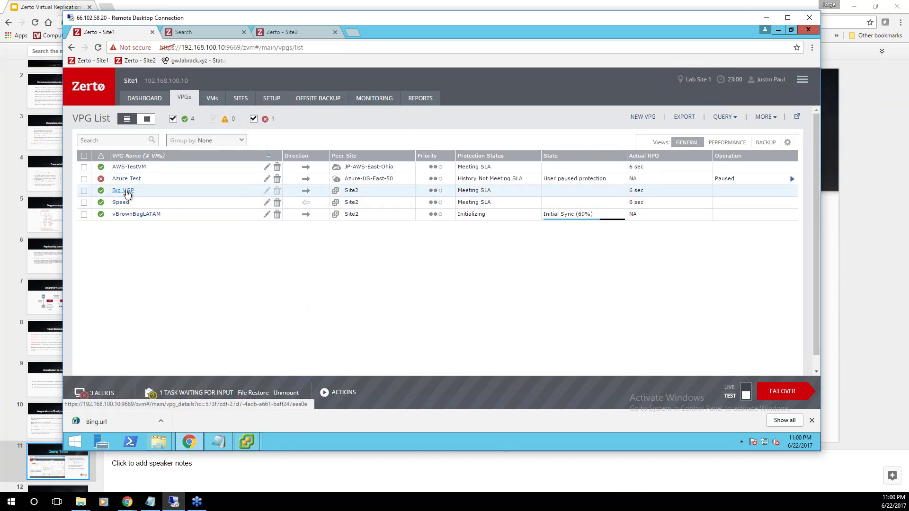
pyautogui.click(340, 394)
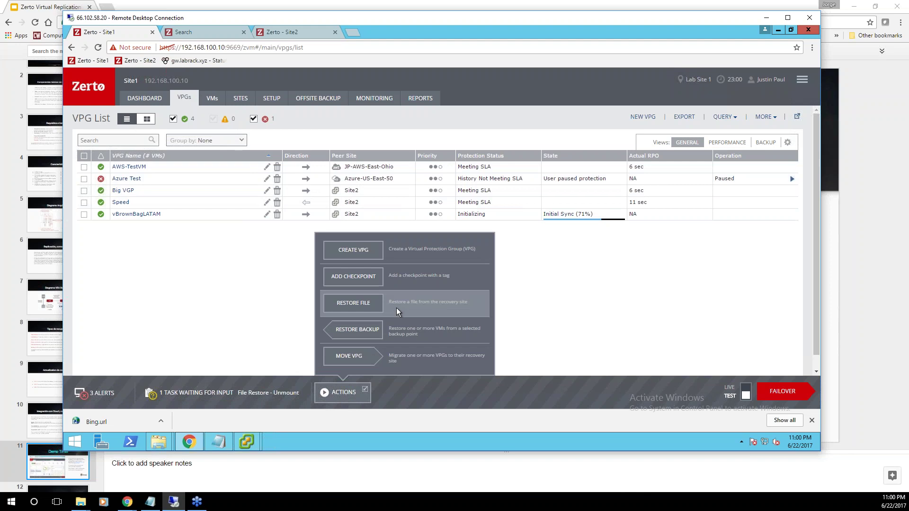
pyautogui.click(122, 203)
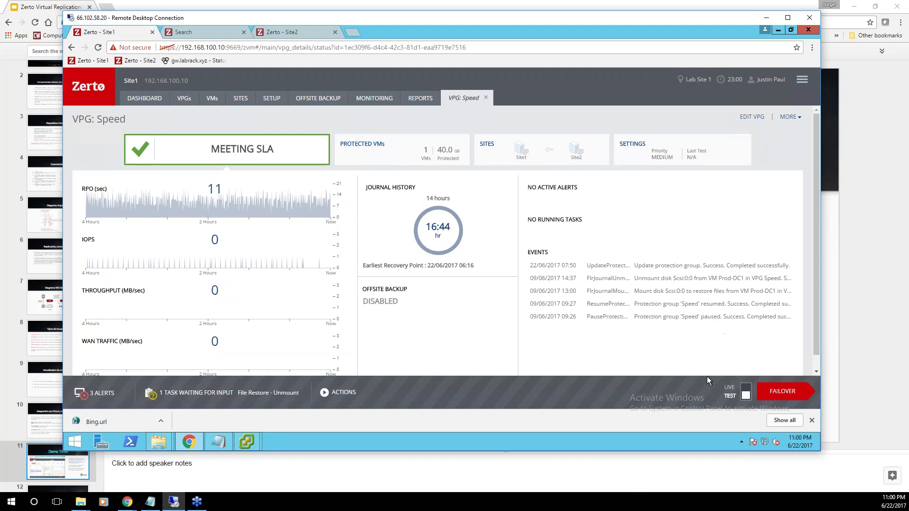
# Toggle the failover mode to Live and back to Test twice
pyautogui.click(747, 395)
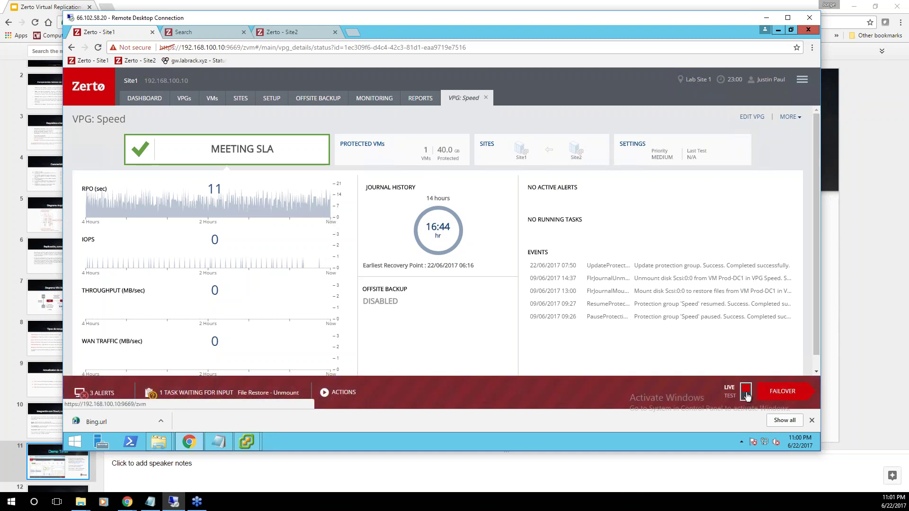
pyautogui.click(747, 394)
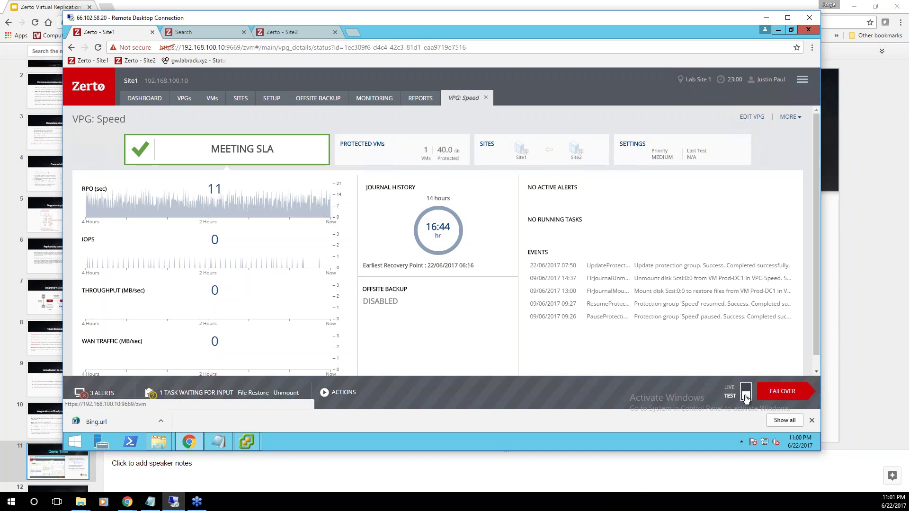
pyautogui.click(746, 397)
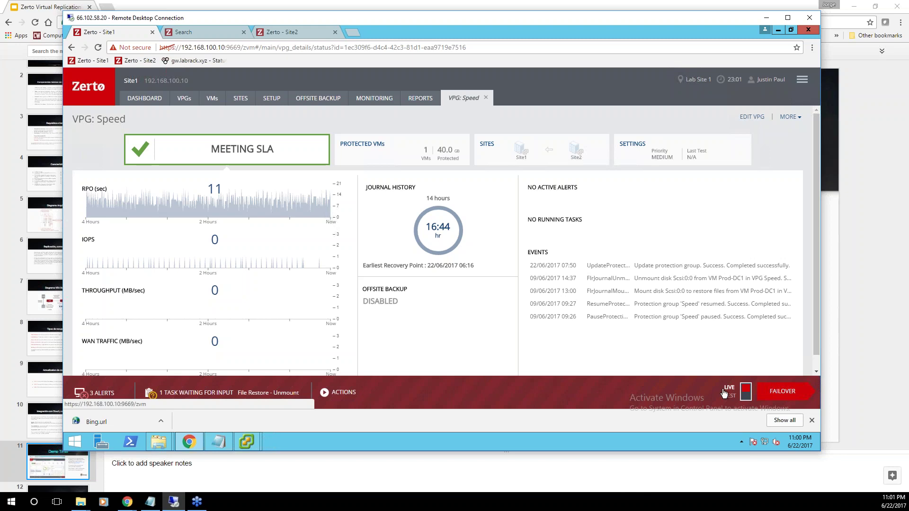
pyautogui.click(746, 396)
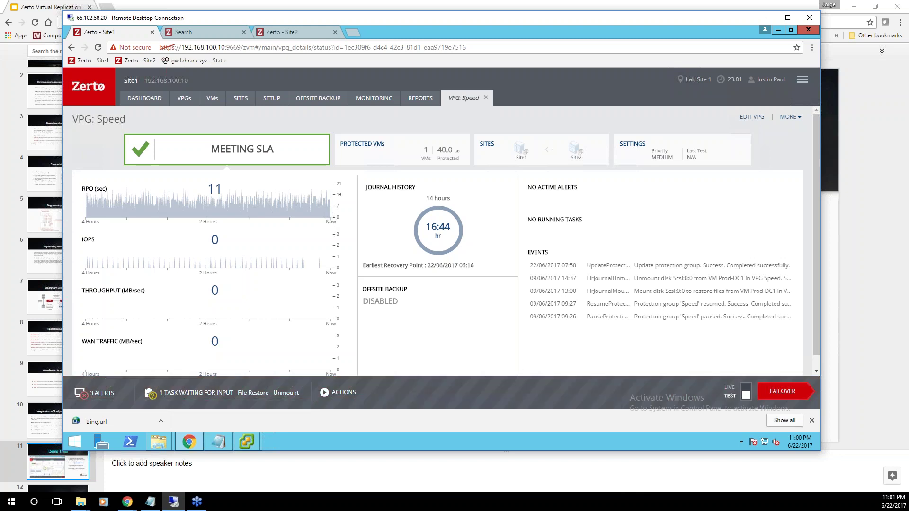
# Begin a failover test with the Speed VPG selected and continue to its execution parameters
pyautogui.click(781, 393)
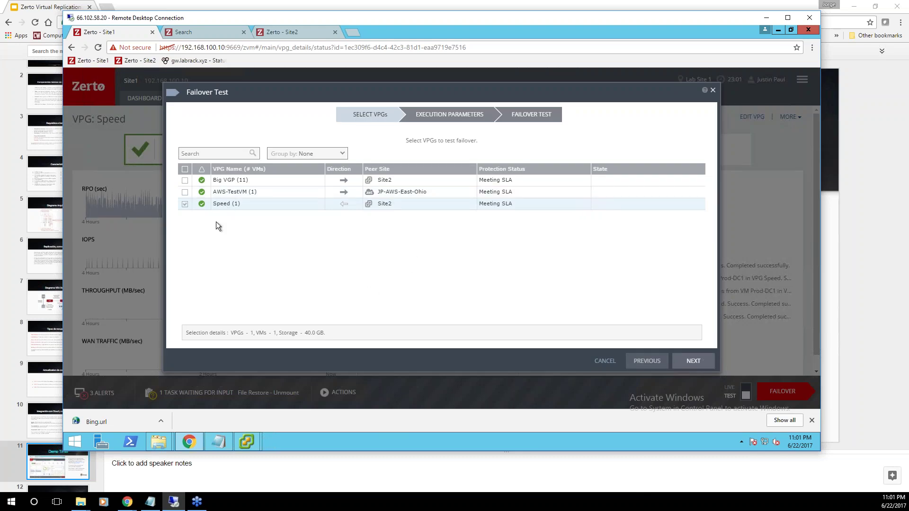
pyautogui.click(693, 361)
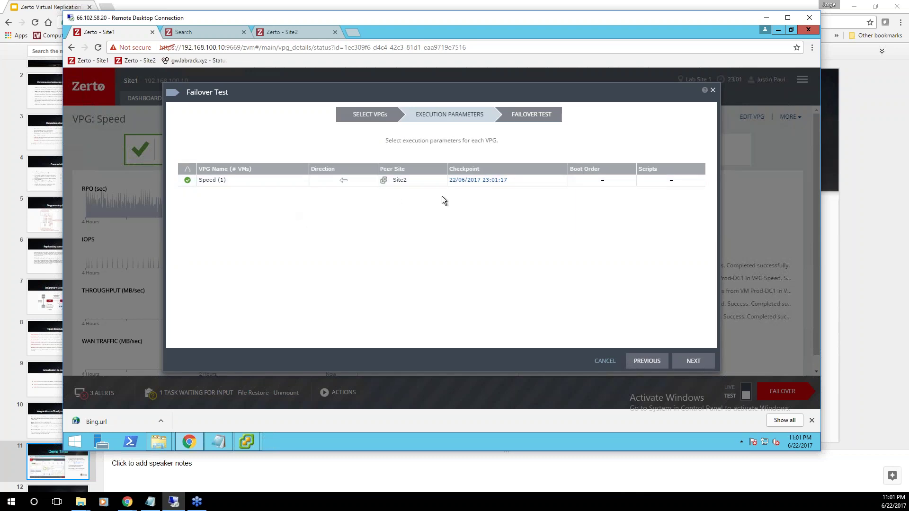
# Set the Speed VPG's failover test checkpoint to Jun 22, 2017 22:34:39
pyautogui.click(500, 182)
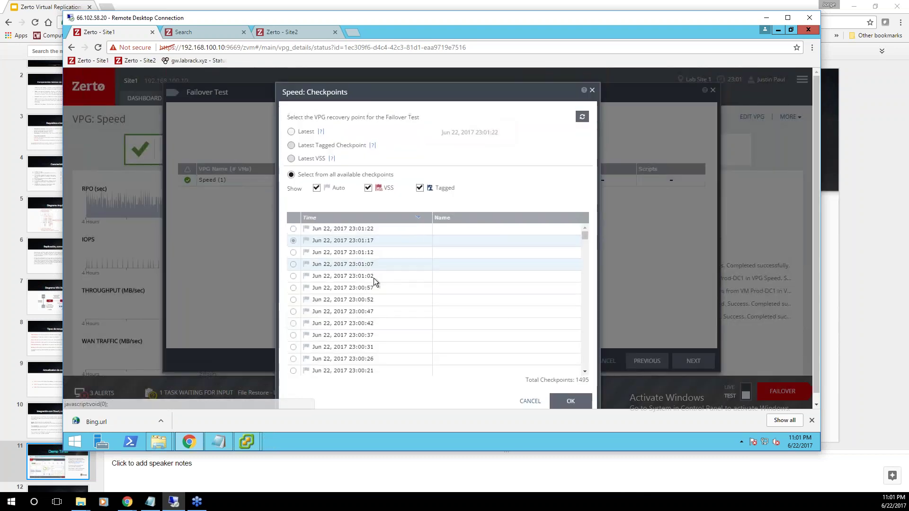
pyautogui.scroll(-7, 379, 336)
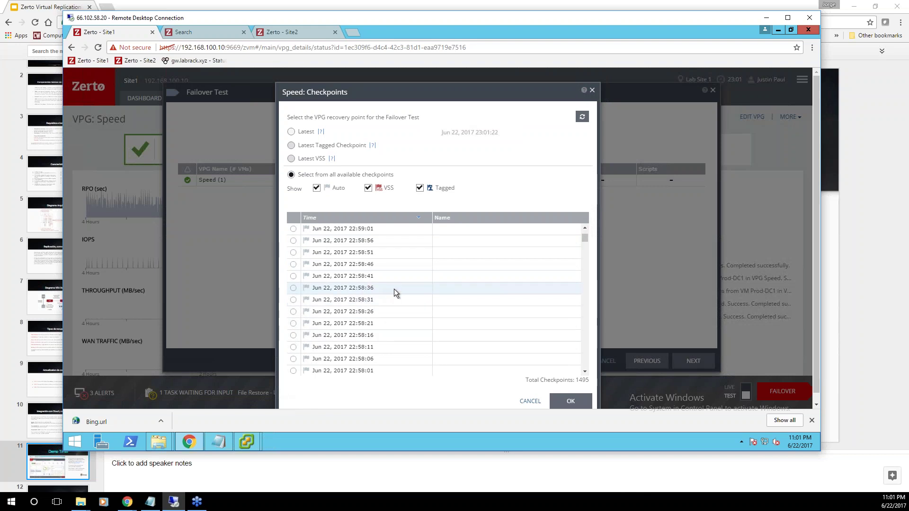
pyautogui.scroll(-20, 390, 294)
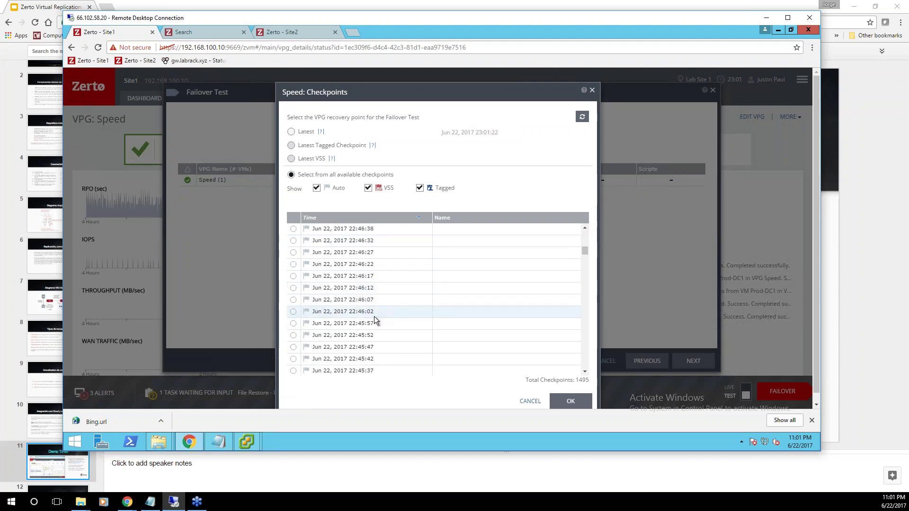
pyautogui.scroll(-15, 398, 286)
pyautogui.scroll(-18, 397, 286)
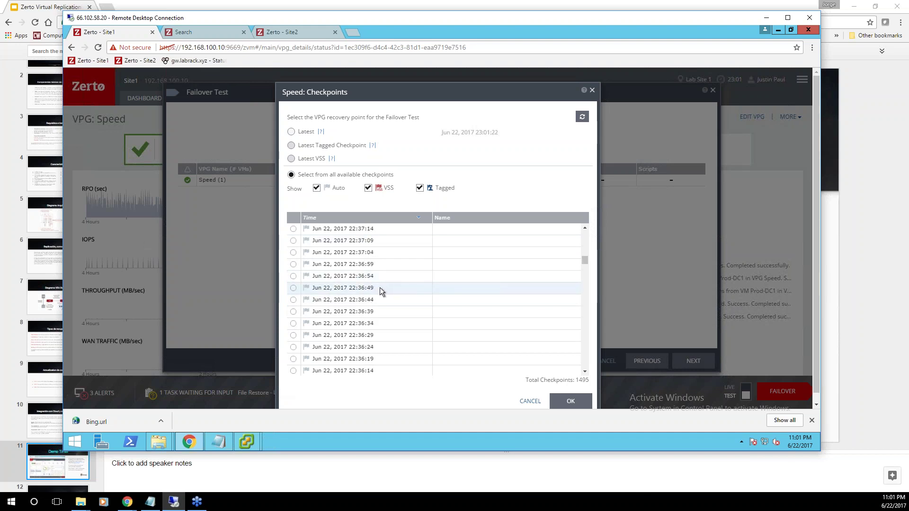
pyautogui.scroll(-9, 385, 289)
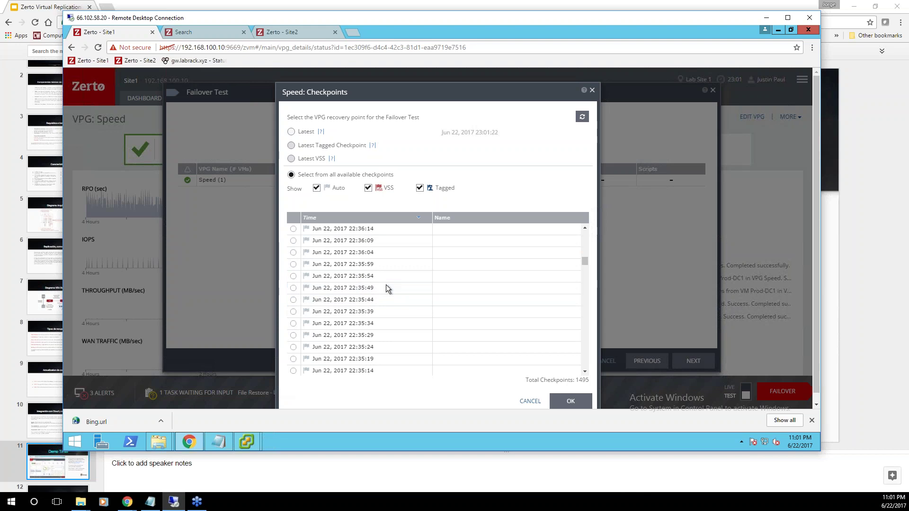
pyautogui.click(294, 265)
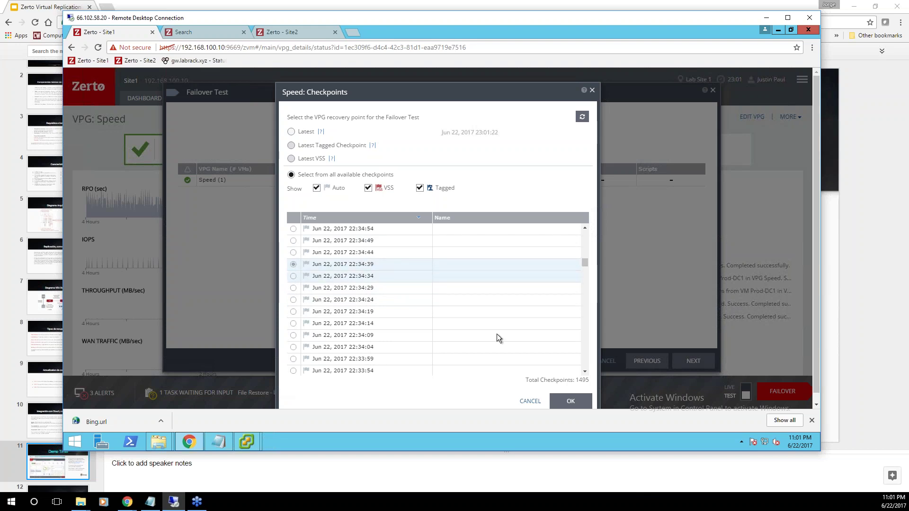
pyautogui.click(571, 402)
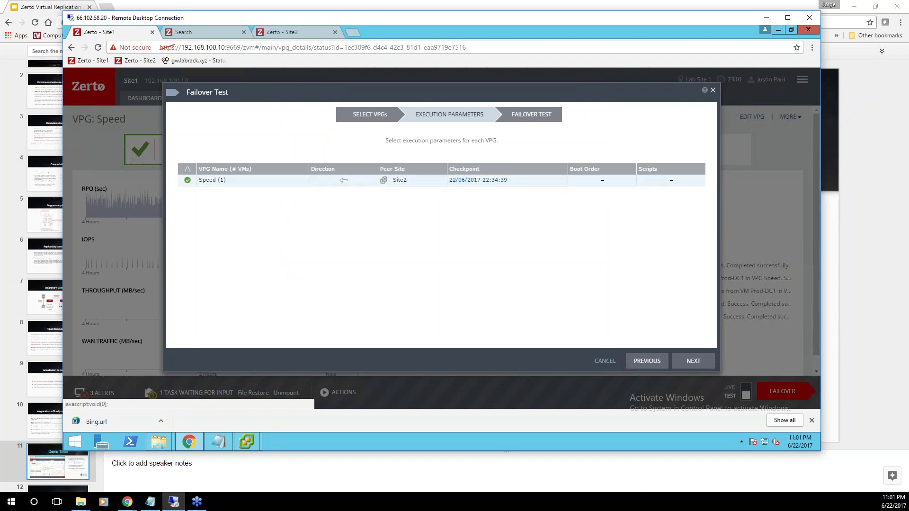
# Set the Speed VPG's recovery point to checkpoint Jun 22, 2017 23:01:22, chosen from all available checkpoints
pyautogui.click(479, 180)
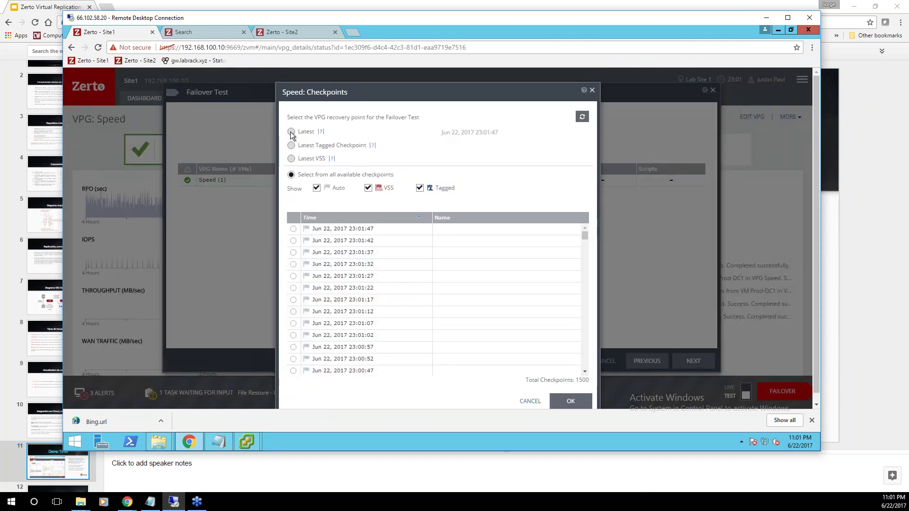
pyautogui.click(290, 133)
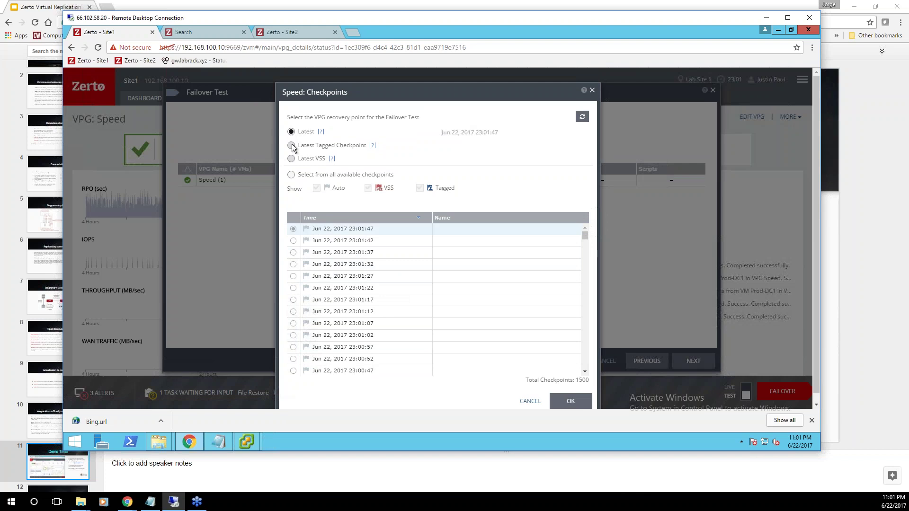
pyautogui.click(291, 175)
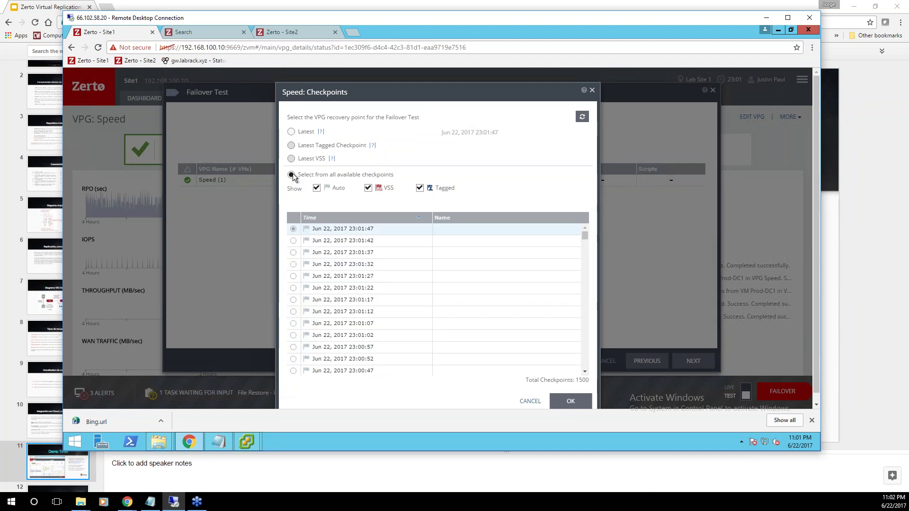
pyautogui.click(293, 288)
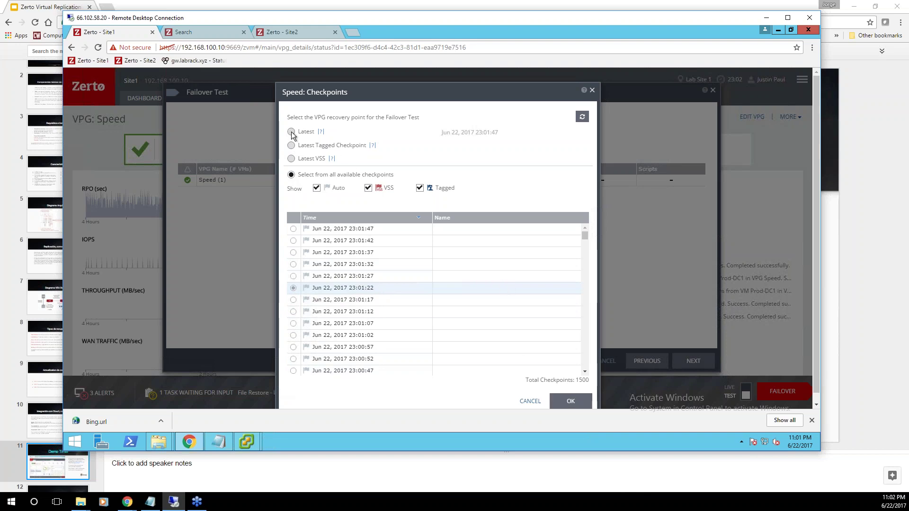
pyautogui.click(571, 402)
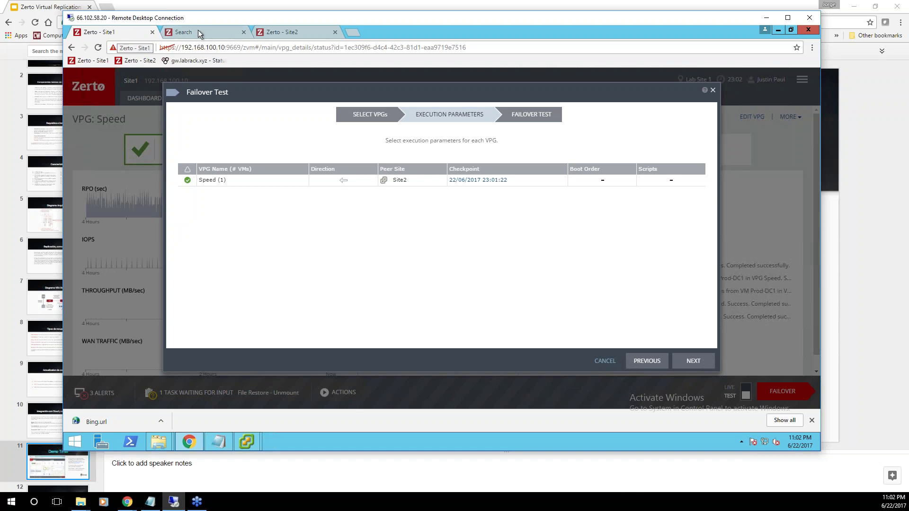
# Start the failover test of the Speed VPG and show the task list to follow its progress
pyautogui.click(683, 362)
pyautogui.click(441, 322)
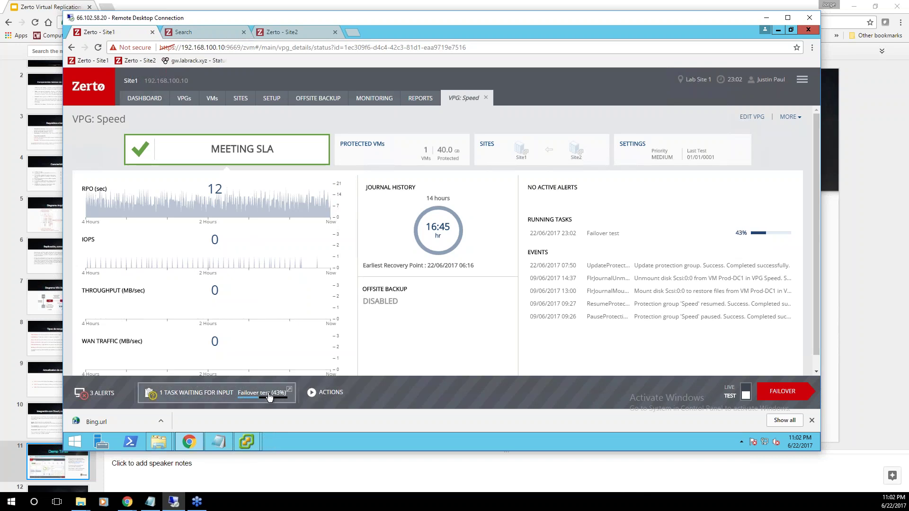
pyautogui.click(205, 396)
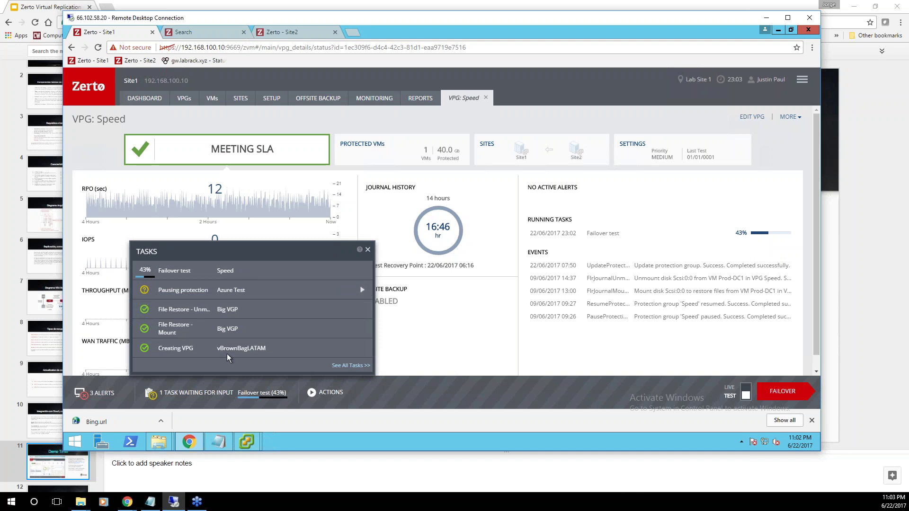
# Switch to the S1-VCSA vSphere Client, enlarge its recent tasks area, and move the window aside to watch the failover test
pyautogui.moveTo(246, 441)
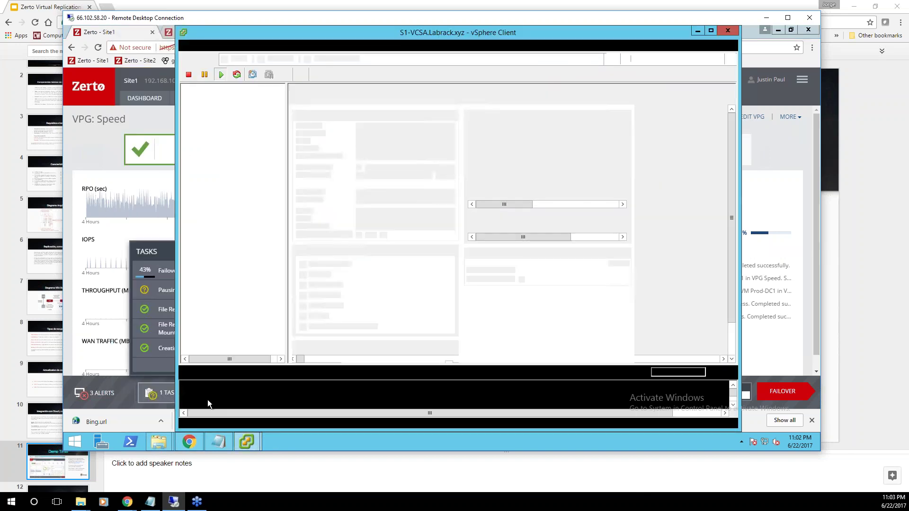
pyautogui.click(208, 400)
pyautogui.moveTo(401, 365); pyautogui.dragTo(410, 307)
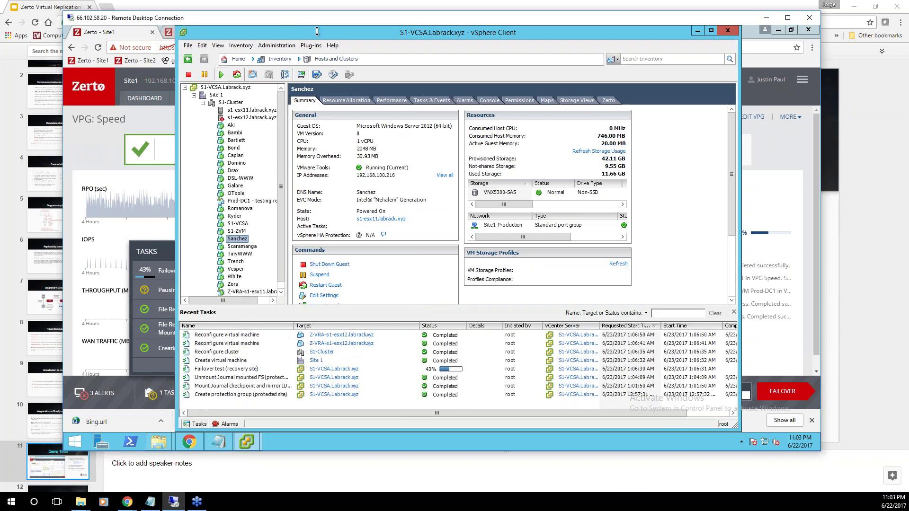
pyautogui.moveTo(382, 38); pyautogui.dragTo(412, 36)
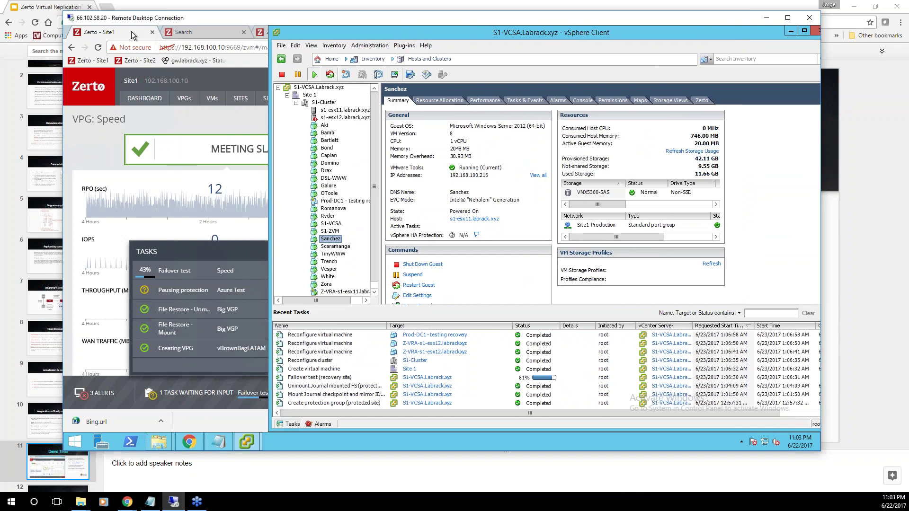
# Return to the Zerto Site1 page in the browser and view the Speed VPG's protected VMs
pyautogui.click(109, 31)
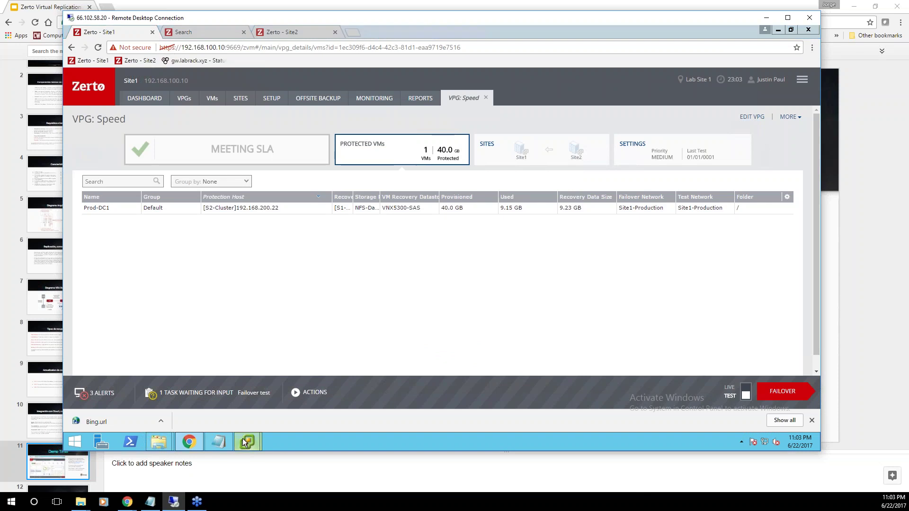
pyautogui.click(288, 32)
pyautogui.click(118, 33)
# In the S1-VCSA vSphere Client, enlarge the inventory tree and show the summary of the Prod-DC1 - testing recovery VM
pyautogui.moveTo(247, 441)
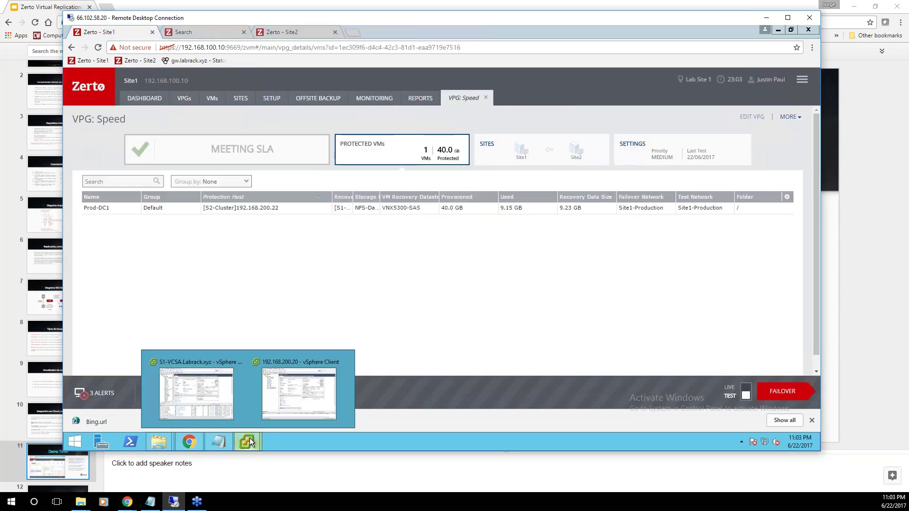
pyautogui.click(188, 394)
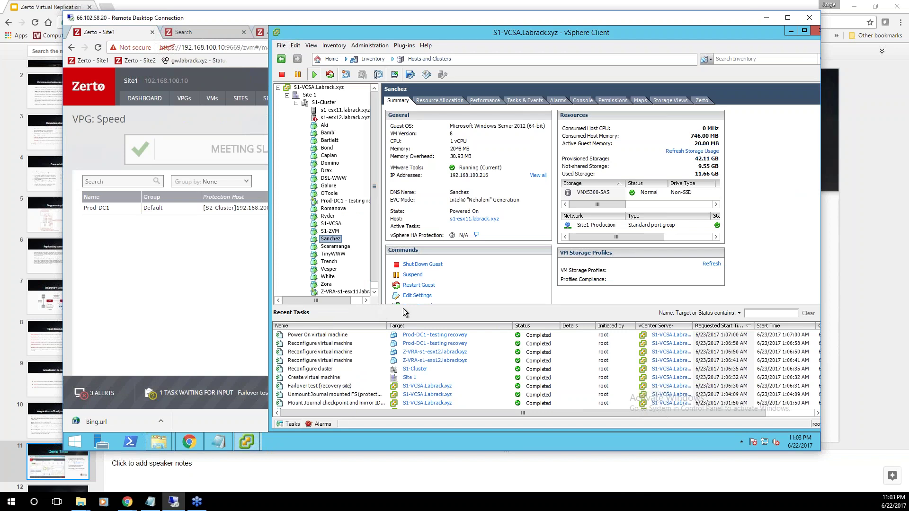
pyautogui.moveTo(404, 312); pyautogui.dragTo(405, 350)
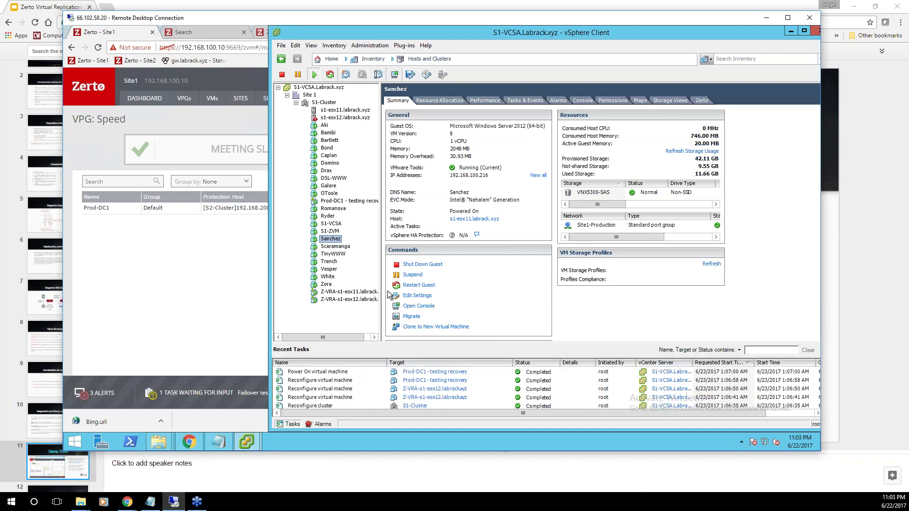
pyautogui.moveTo(382, 265); pyautogui.dragTo(408, 266)
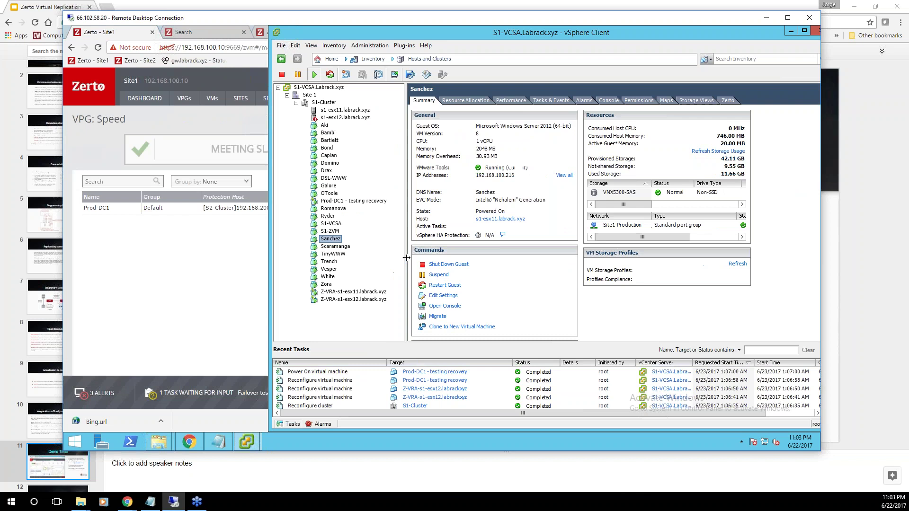
pyautogui.click(350, 202)
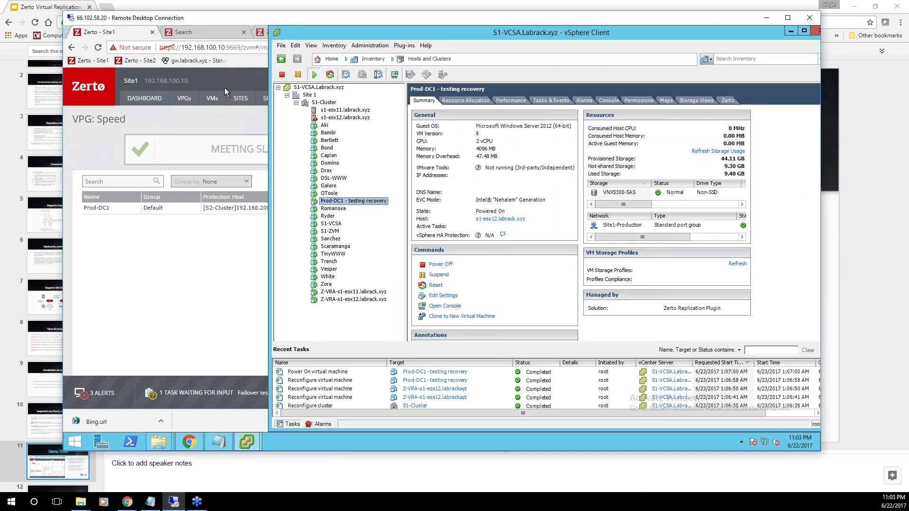
# Check the Site2 inventory in the 192.168.200.20 vSphere Client and return to the test VM's summary in the S1-VCSA client
pyautogui.click(150, 38)
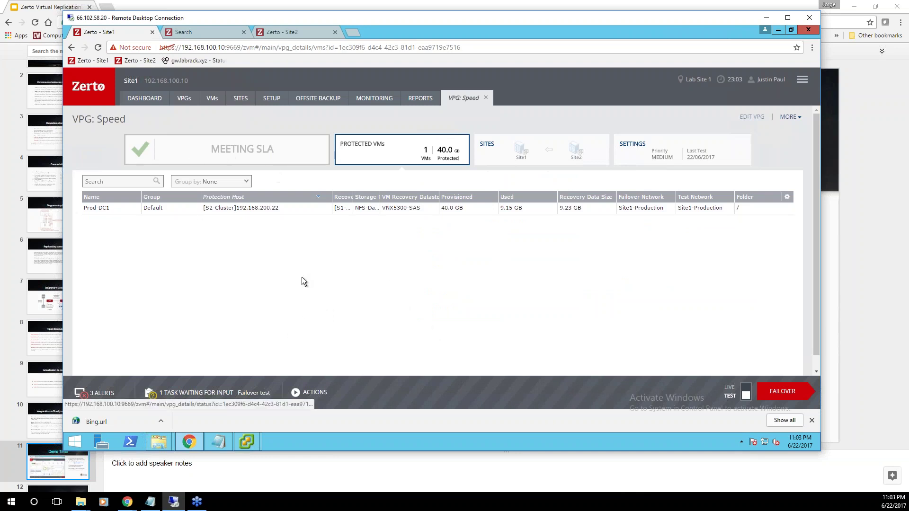
pyautogui.moveTo(246, 443)
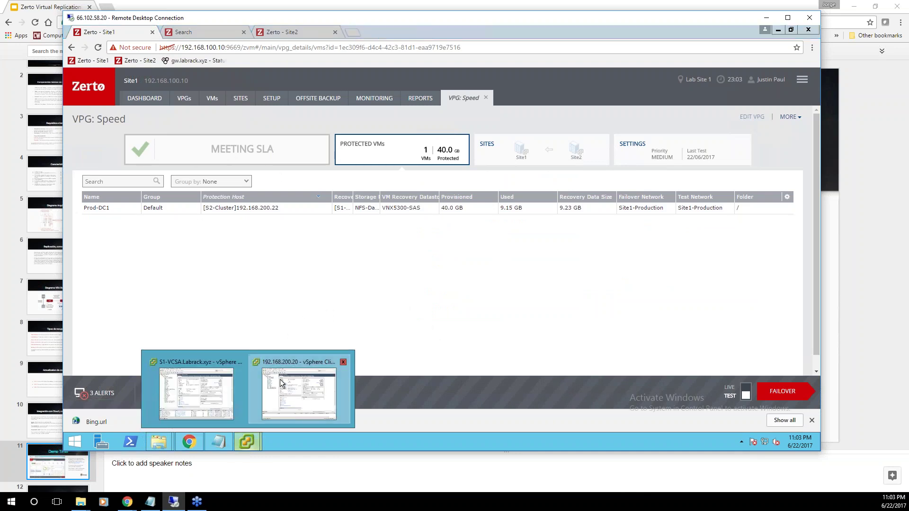
pyautogui.click(284, 384)
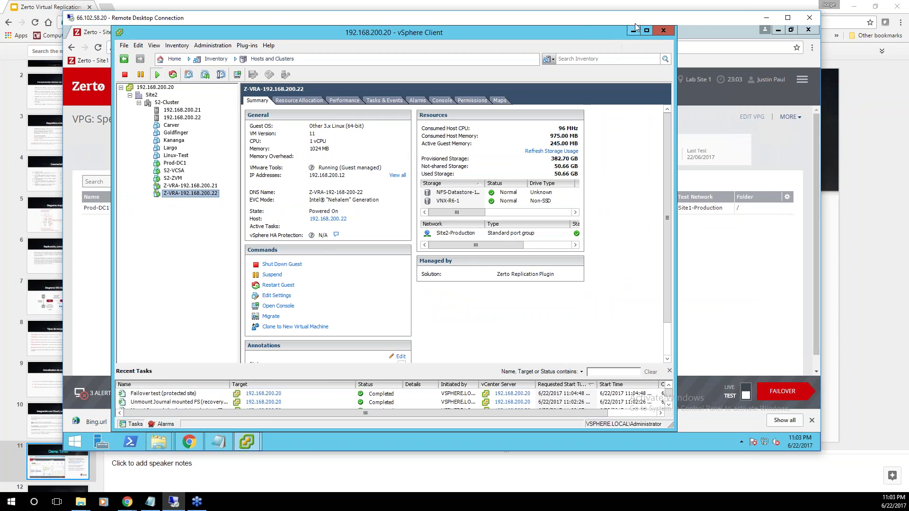
pyautogui.click(229, 440)
pyautogui.moveTo(247, 440)
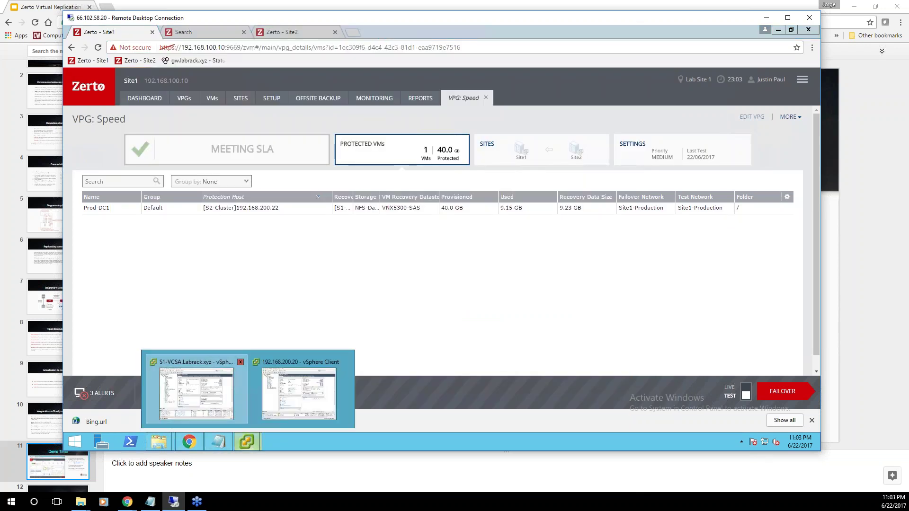
pyautogui.click(206, 401)
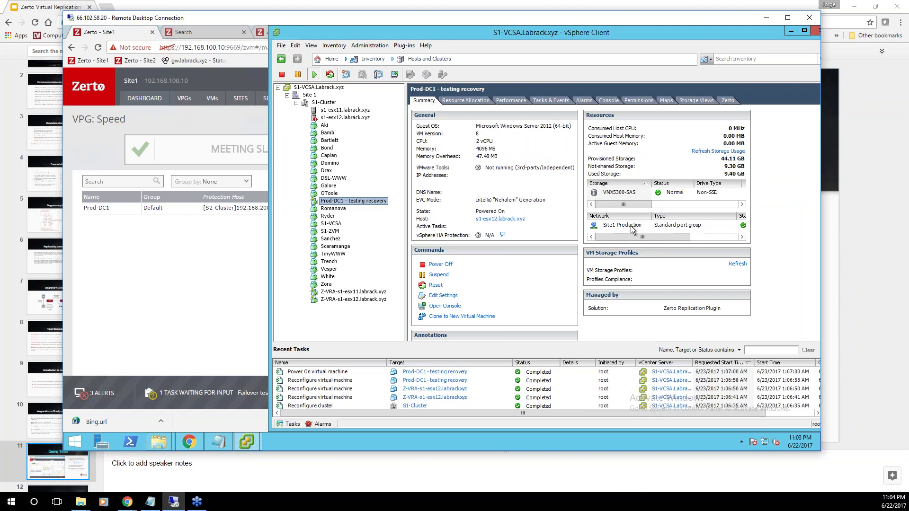
# Switch back to Zerto, open the Speed VPG from the VPG list, and view its settings
pyautogui.click(185, 283)
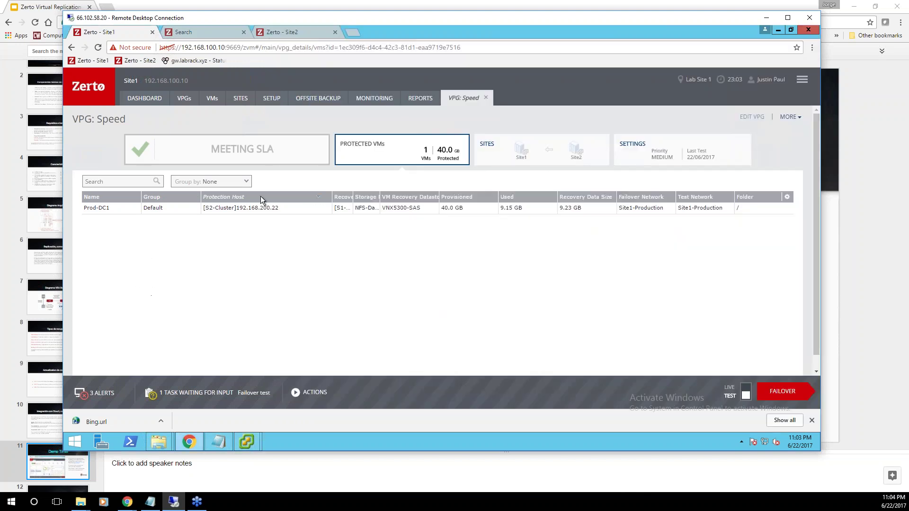
pyautogui.click(188, 101)
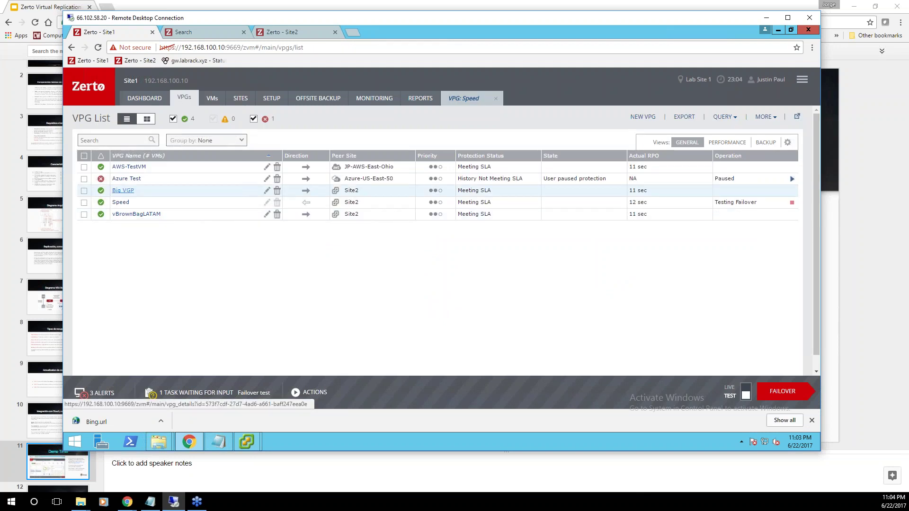
pyautogui.click(85, 203)
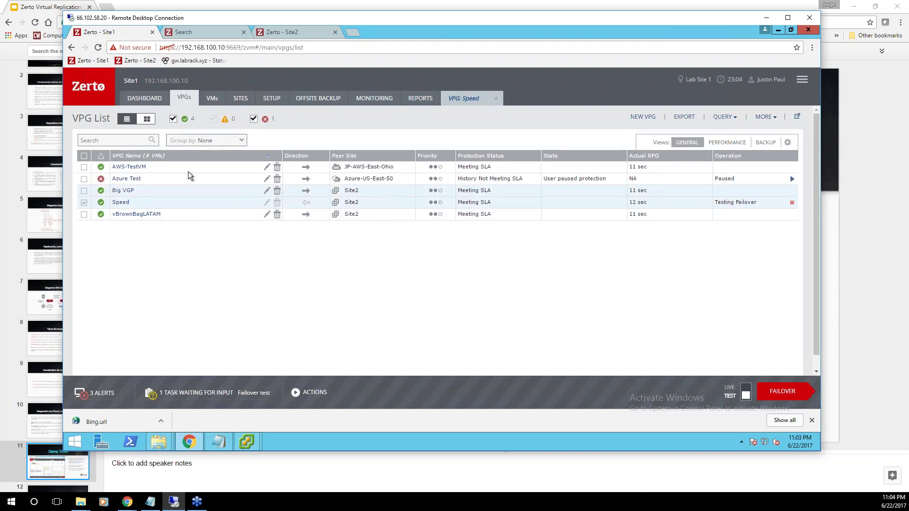
pyautogui.click(122, 203)
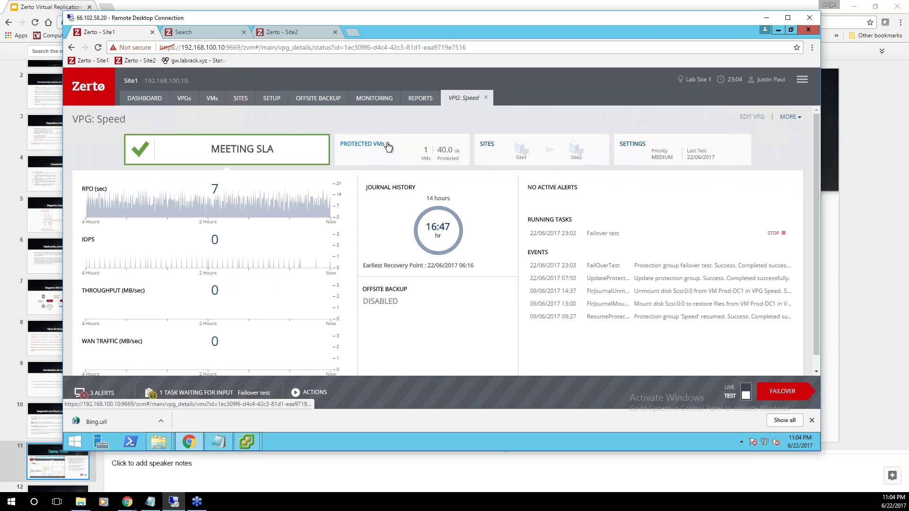
pyautogui.click(642, 146)
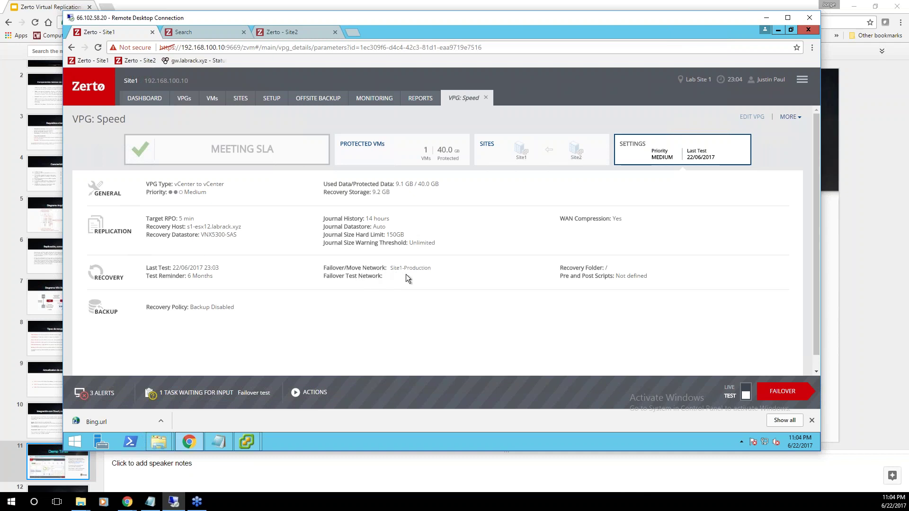
# Open the console of the Prod-DC1 - testing recovery VM from the S1-VCSA vSphere Client, view its screen, and close it
pyautogui.click(241, 443)
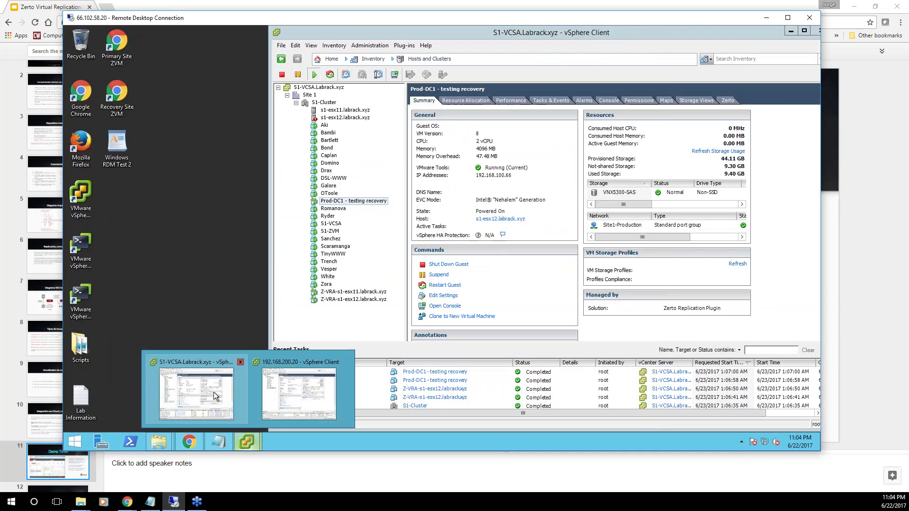
pyautogui.click(196, 393)
pyautogui.rightClick(372, 201)
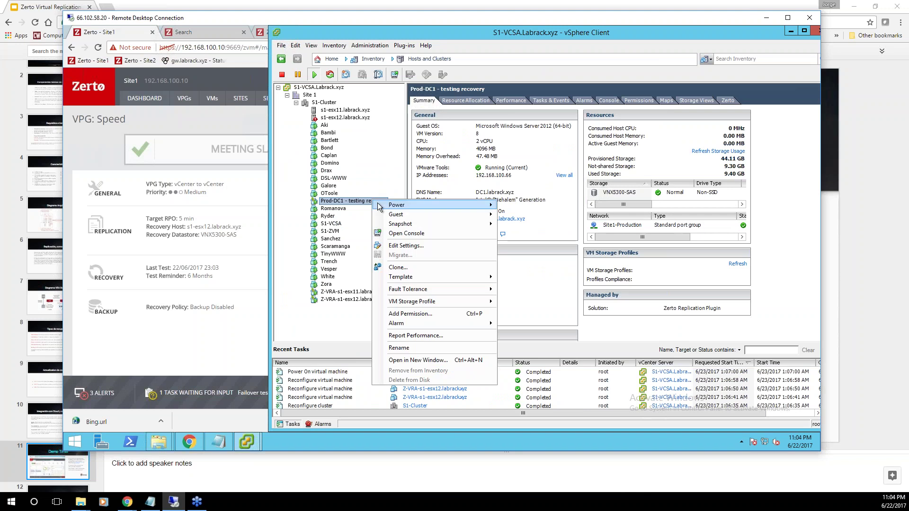
pyautogui.click(424, 232)
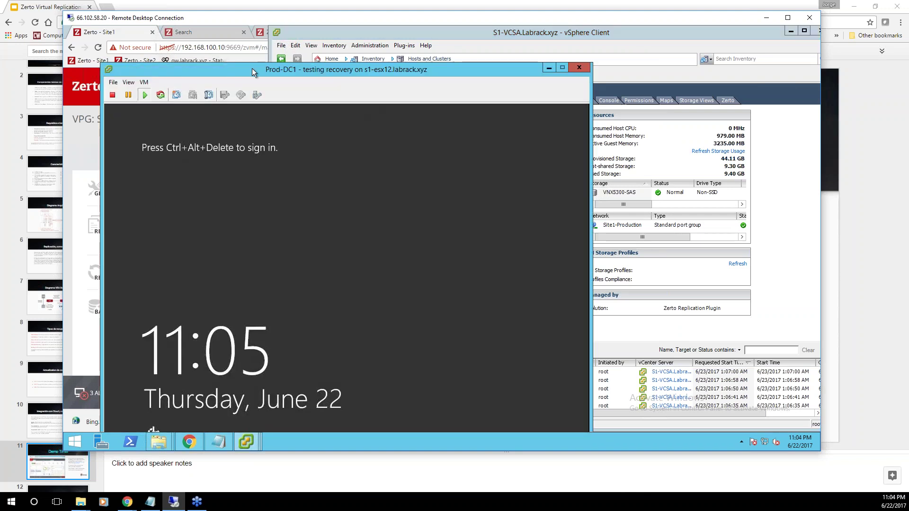
pyautogui.moveTo(252, 68); pyautogui.dragTo(351, 45)
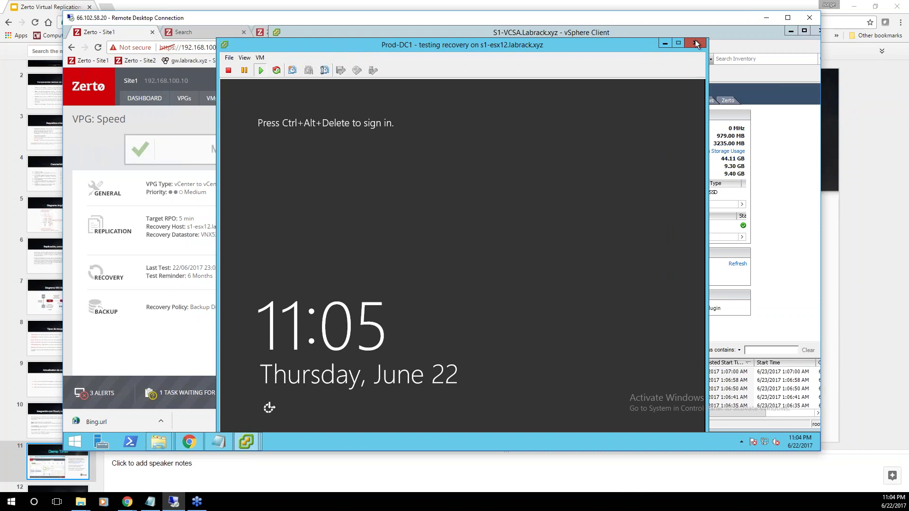
pyautogui.click(695, 41)
# Return to Zerto, check the task list, and stop the Speed VPG's failover test with the result Success
pyautogui.click(143, 120)
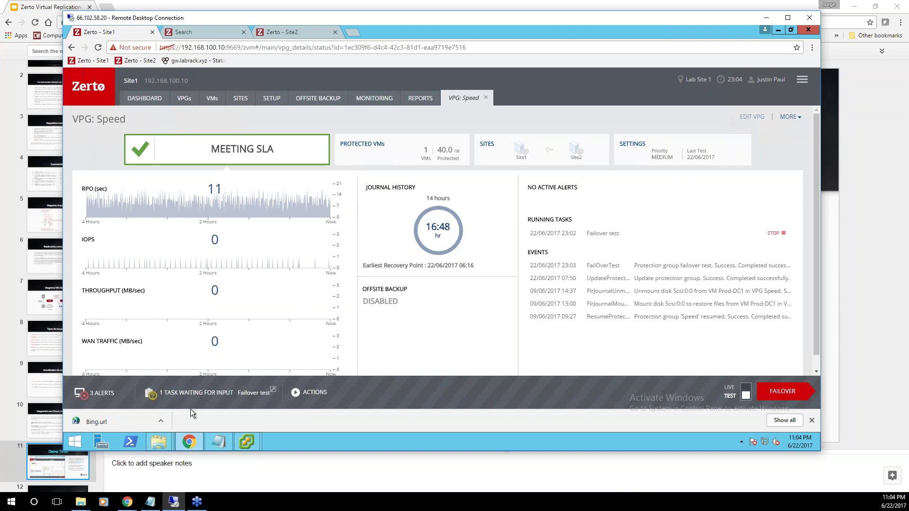
pyautogui.click(204, 393)
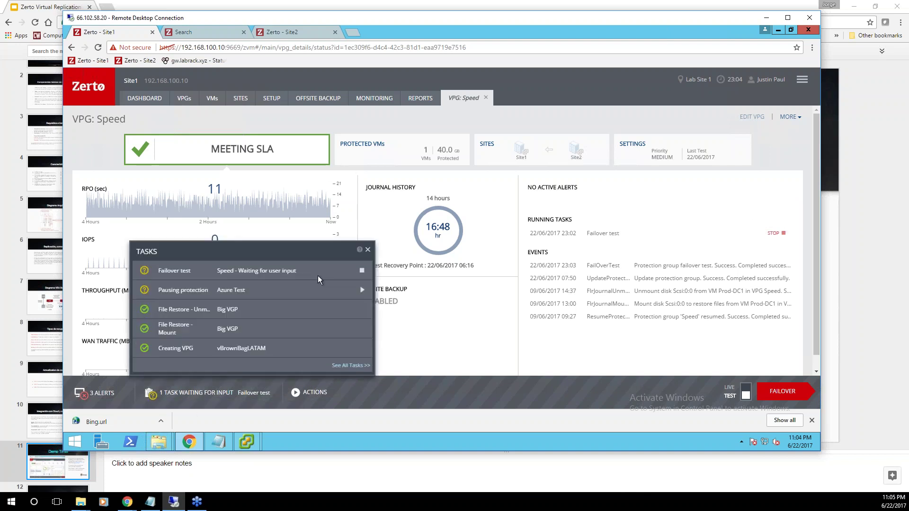
pyautogui.click(184, 98)
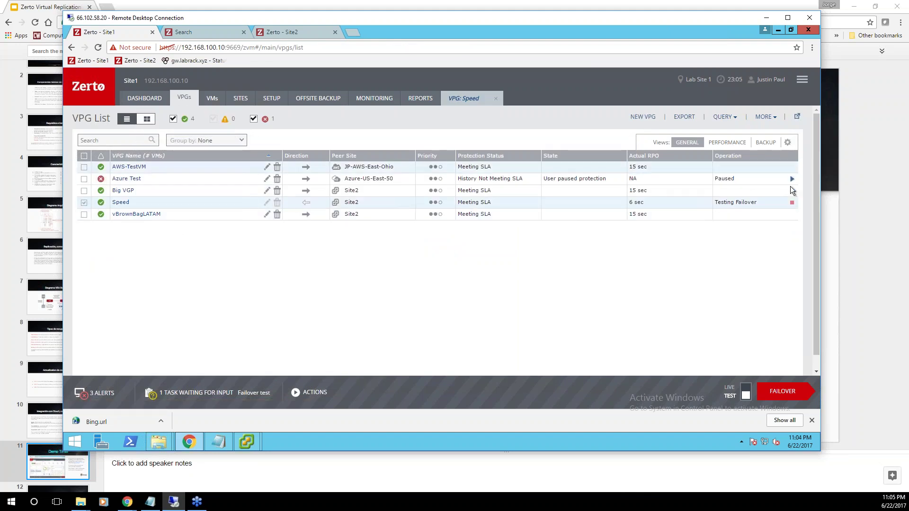
pyautogui.click(775, 117)
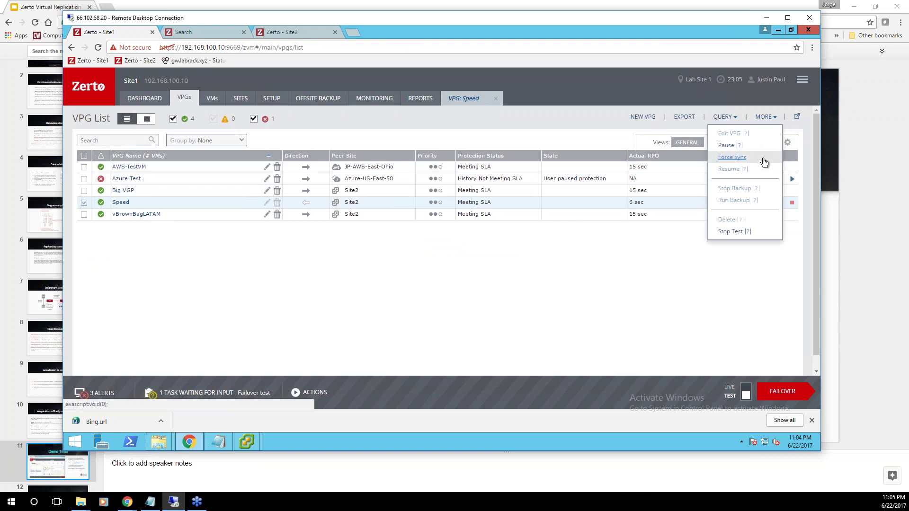
pyautogui.click(683, 291)
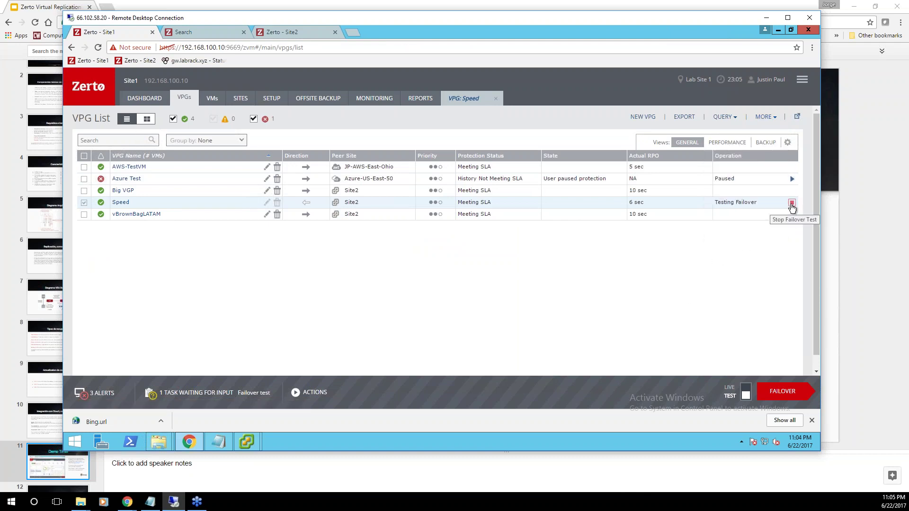
pyautogui.click(792, 203)
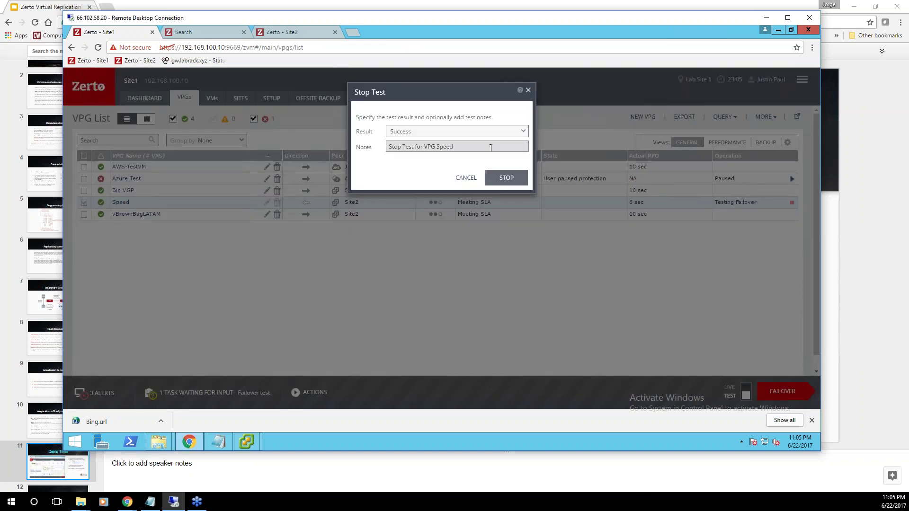
pyautogui.click(509, 178)
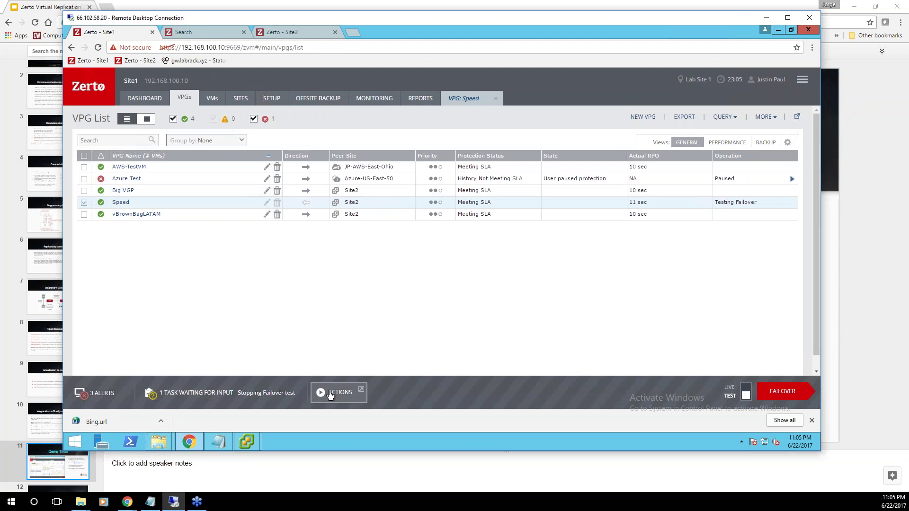
# Show the list of available Zerto actions, including adding checkpoints, restoring files and moving VPGs
pyautogui.click(355, 394)
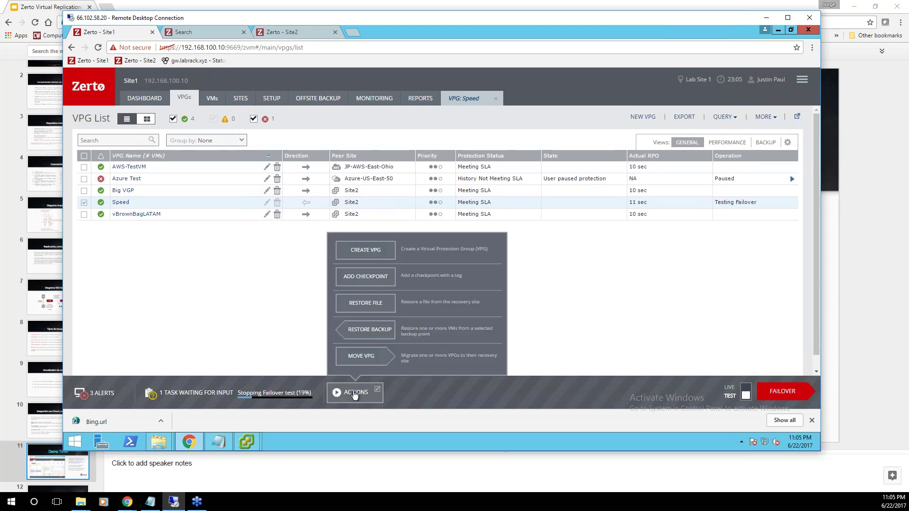
pyautogui.click(351, 402)
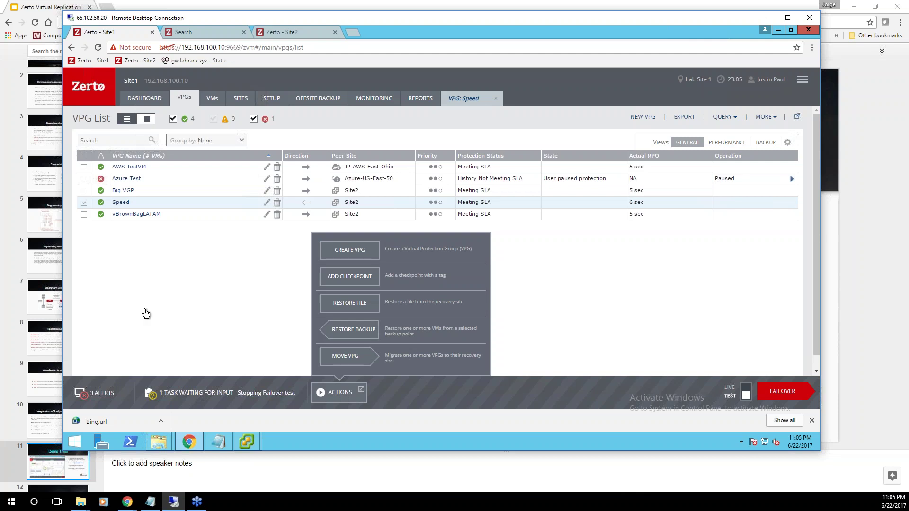
pyautogui.hotkey('alt', 'Tab')
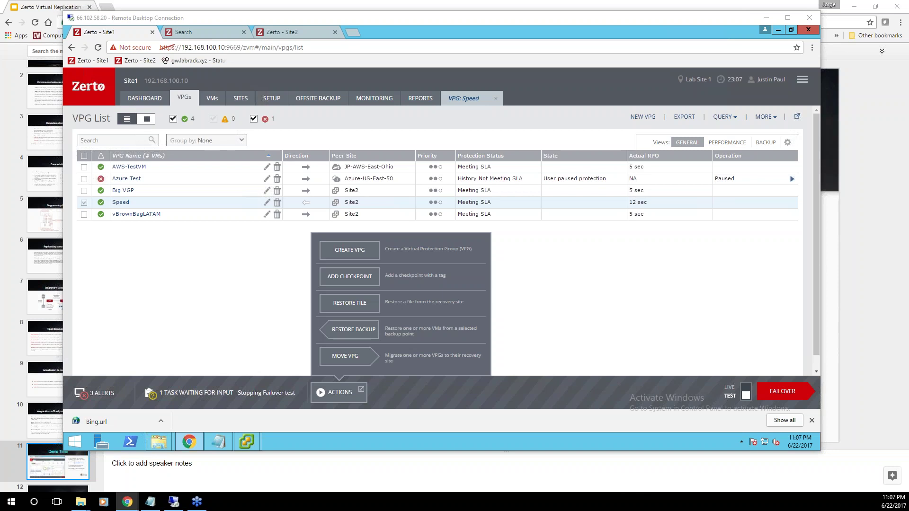
pyautogui.click(231, 290)
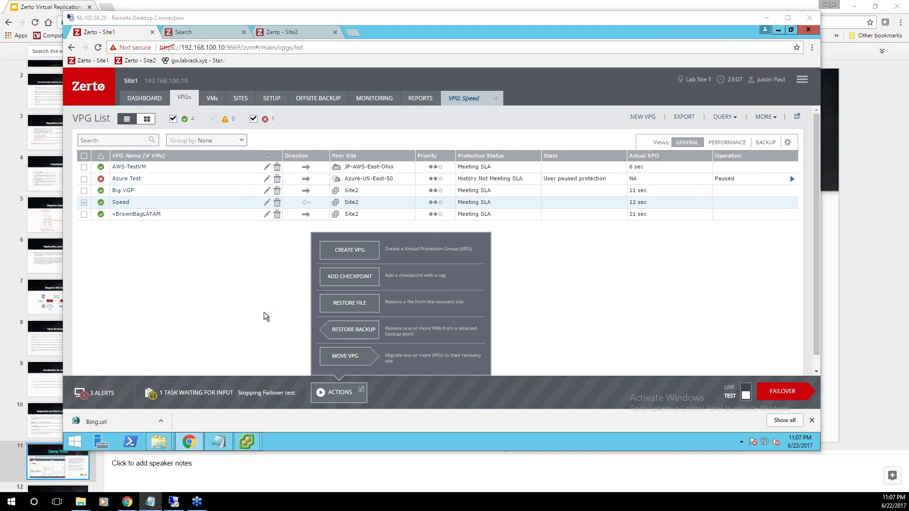
# Search the Zerto help for "vvols" and clear the search term
pyautogui.click(215, 36)
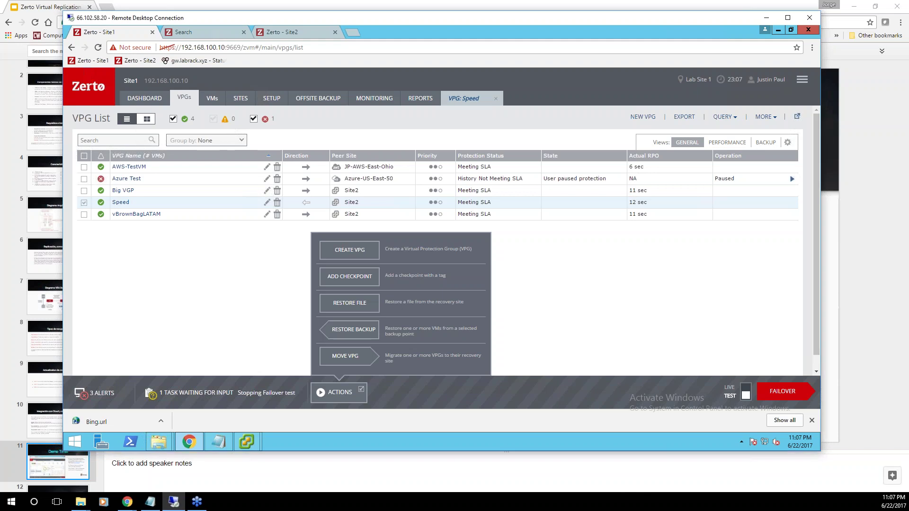
pyautogui.click(184, 32)
pyautogui.moveTo(108, 150); pyautogui.dragTo(77, 152)
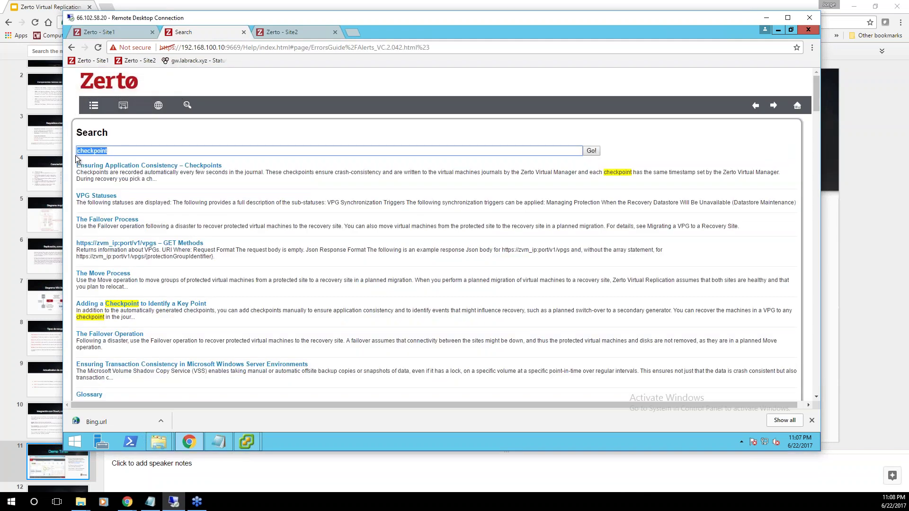
pyautogui.write('vvols')
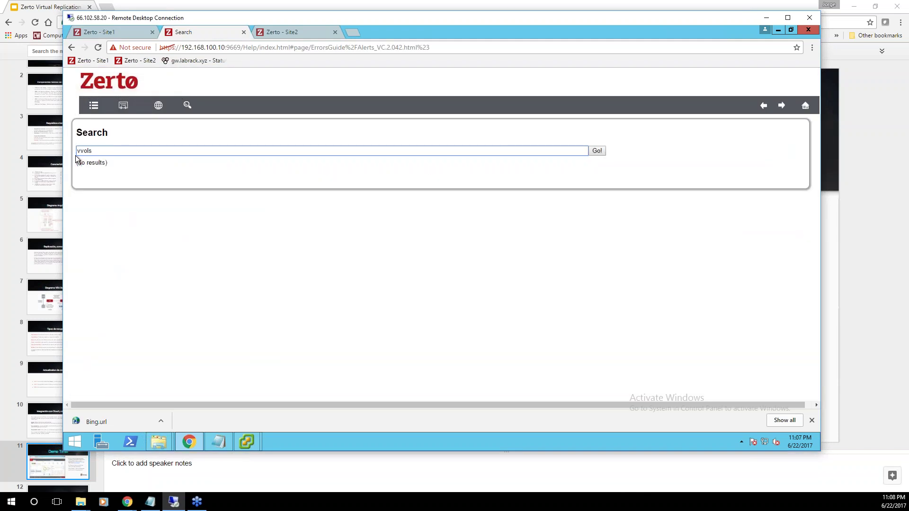
pyautogui.press('BackSpace')
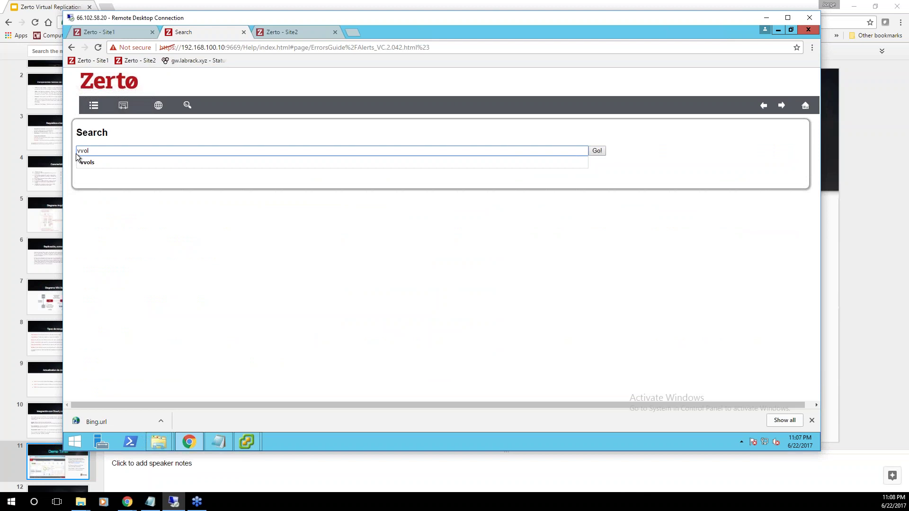
pyautogui.press('BackSpace')
pyautogui.press('BackSpace')
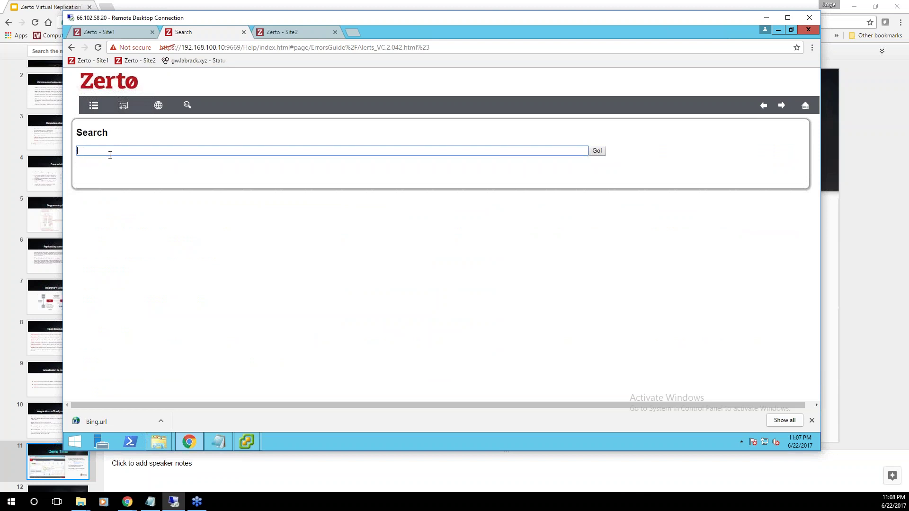
# Back on the Site1 page, add a checkpoint named TestCheckpoint to Big VGP only, deselecting the Speed VPG
pyautogui.click(113, 33)
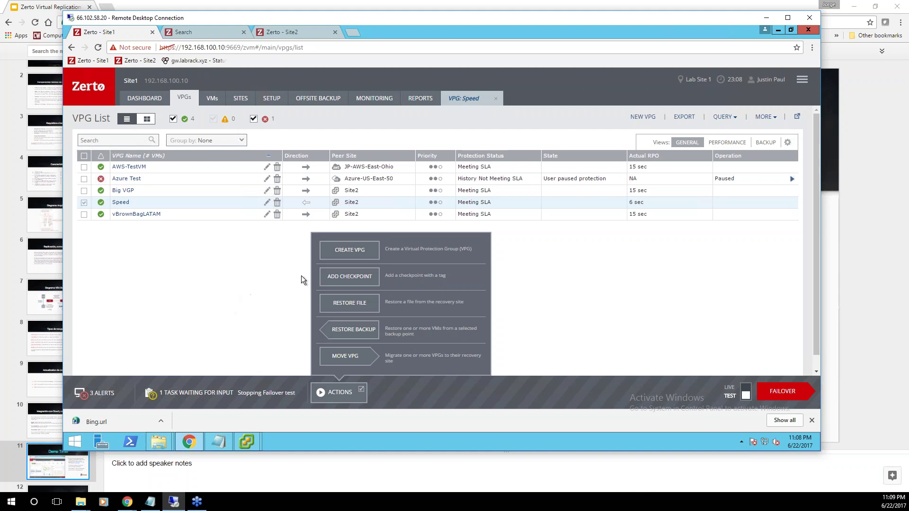
pyautogui.click(359, 280)
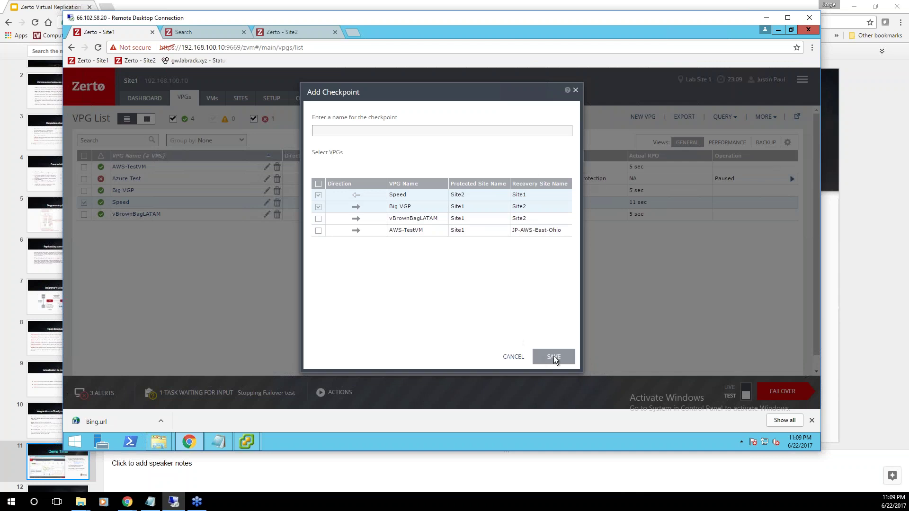
pyautogui.click(399, 132)
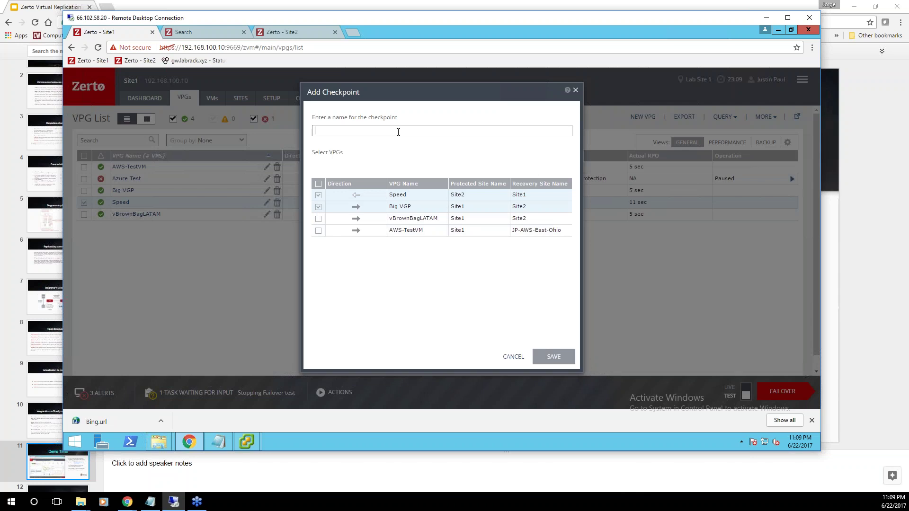
pyautogui.write('TestCheckpoint')
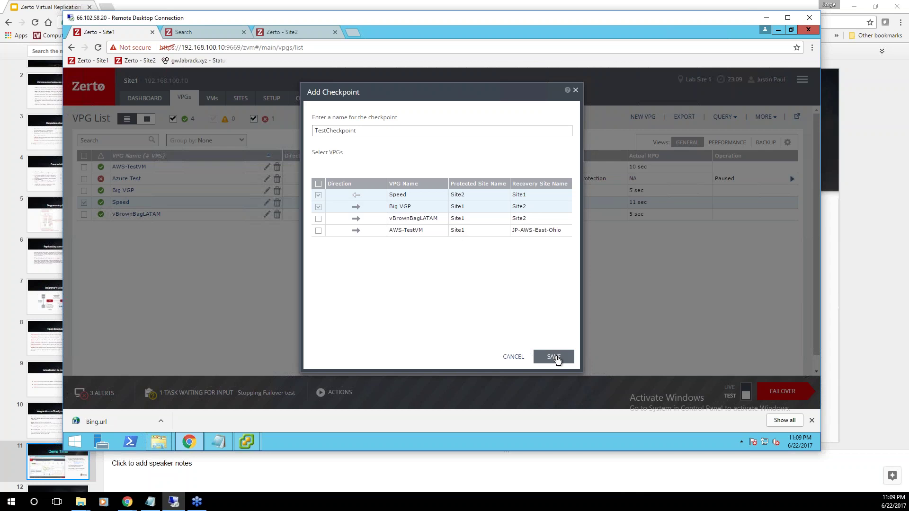
pyautogui.click(318, 194)
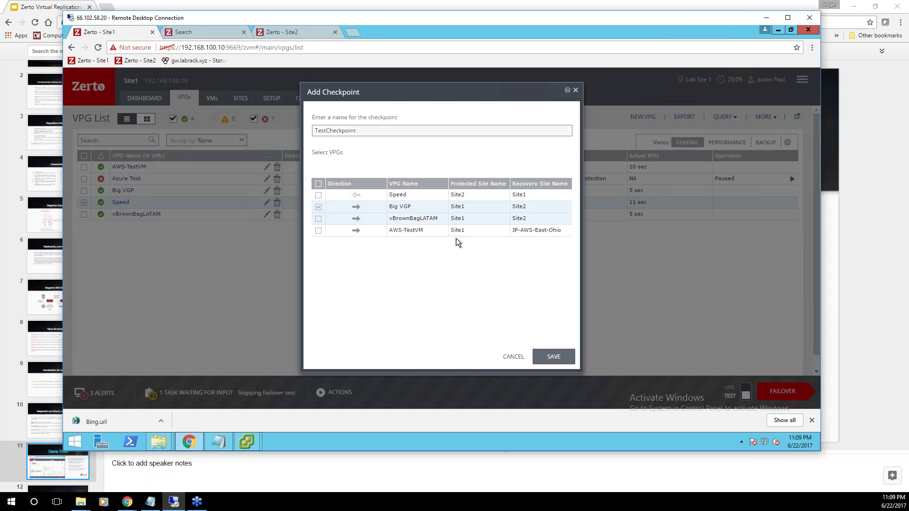
pyautogui.click(555, 357)
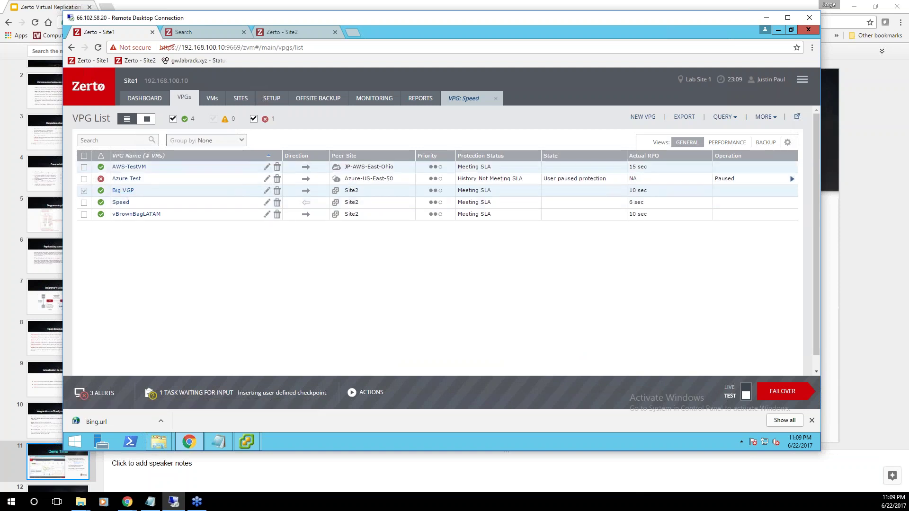
# Start a failover test setup for Big VGP and open its checkpoint selection in the execution parameters
pyautogui.click(774, 118)
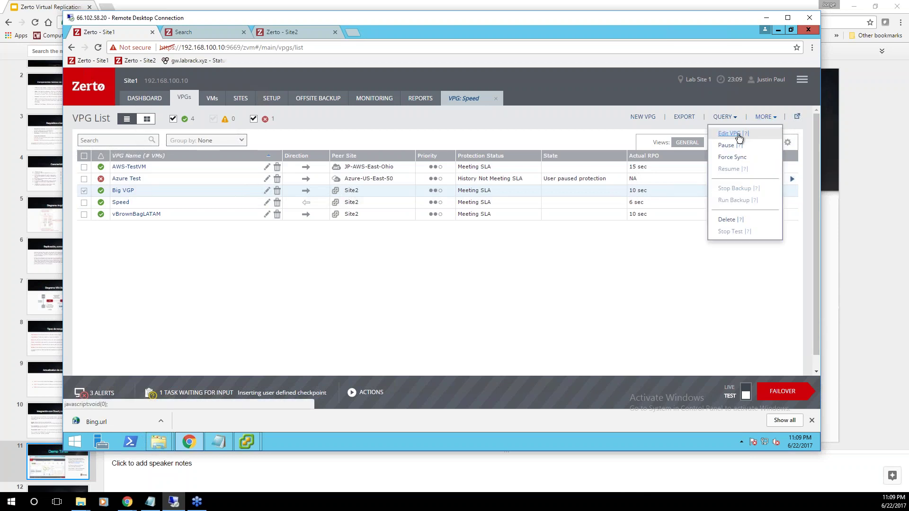
pyautogui.click(402, 237)
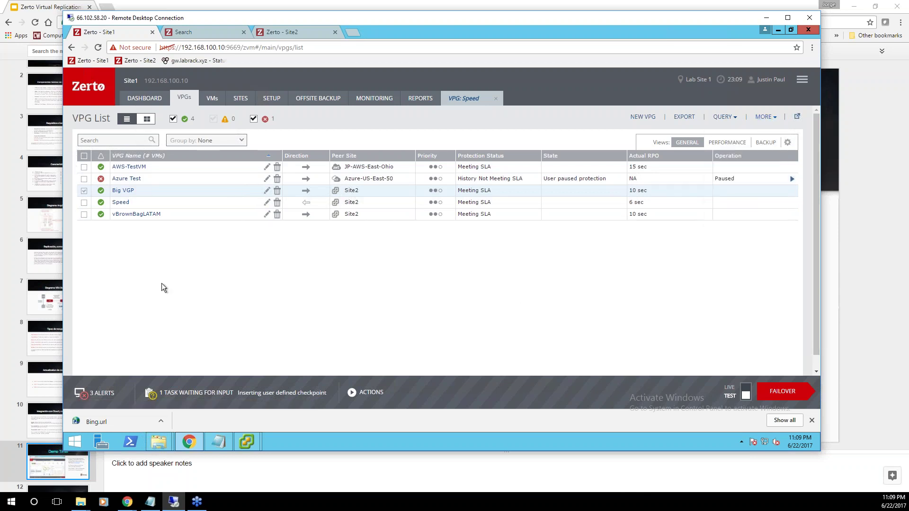
pyautogui.click(358, 393)
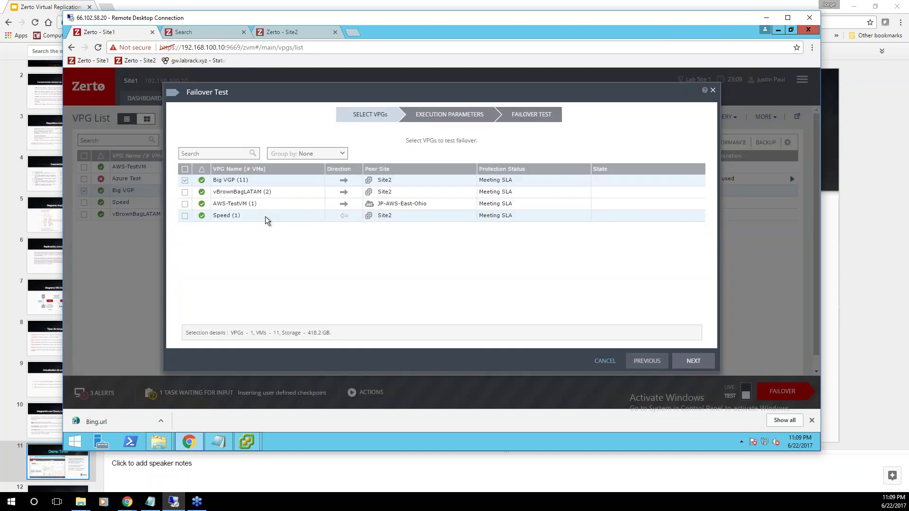
pyautogui.click(684, 363)
pyautogui.click(487, 182)
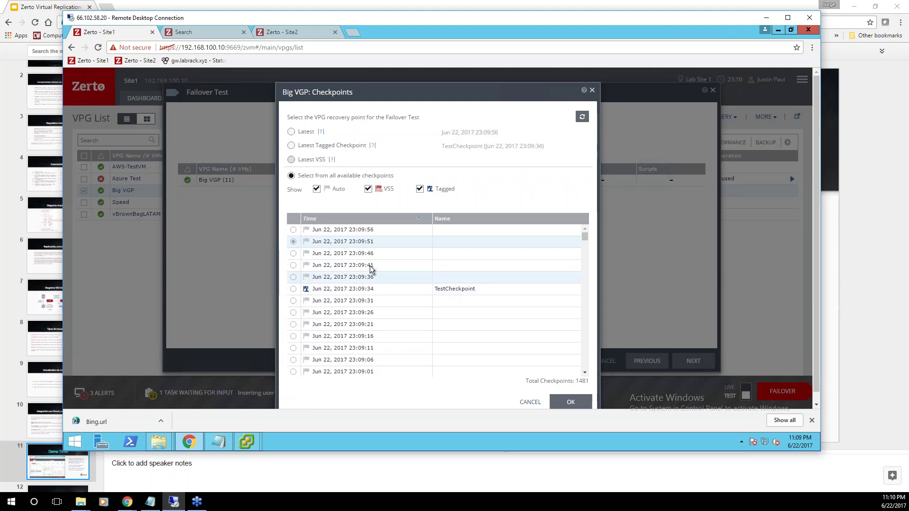
# Filter Big VGP's checkpoints to view the tagged, VSS and automatic ones separately, and close the selection without changing the checkpoint
pyautogui.click(317, 189)
pyautogui.click(368, 190)
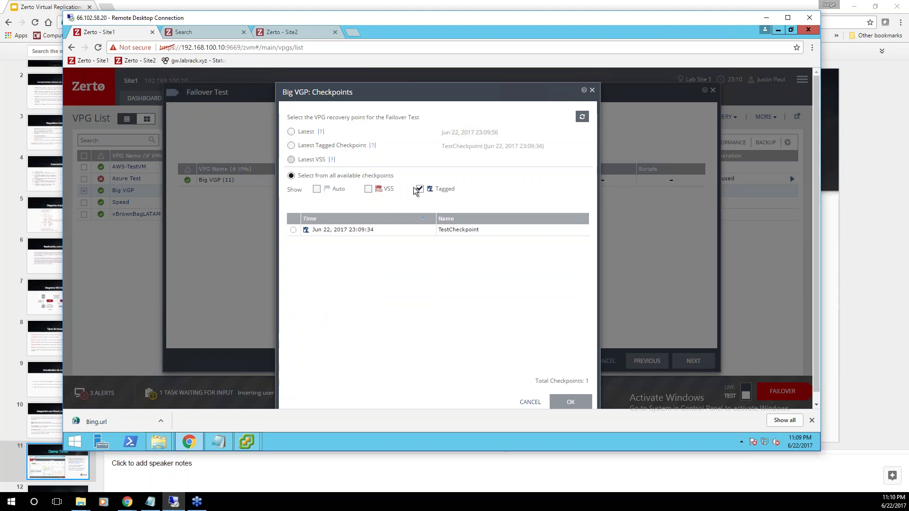
pyautogui.click(420, 189)
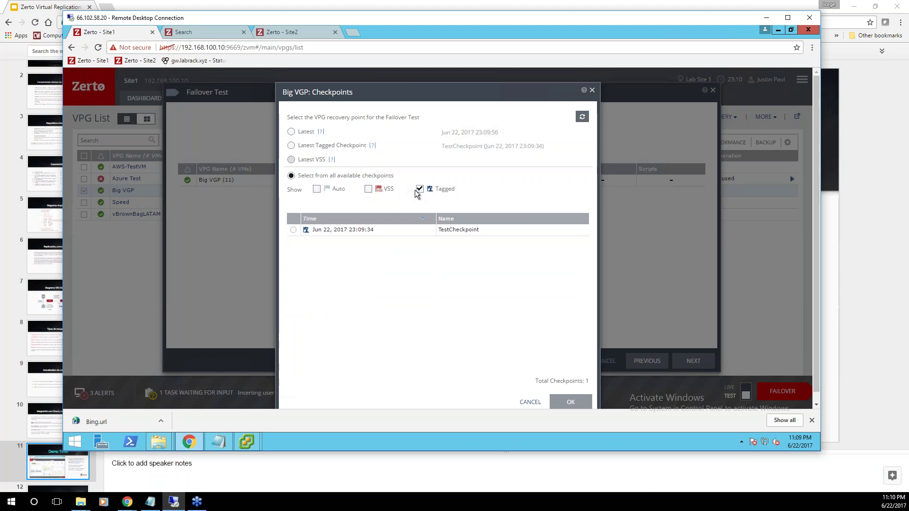
pyautogui.click(317, 189)
pyautogui.click(316, 190)
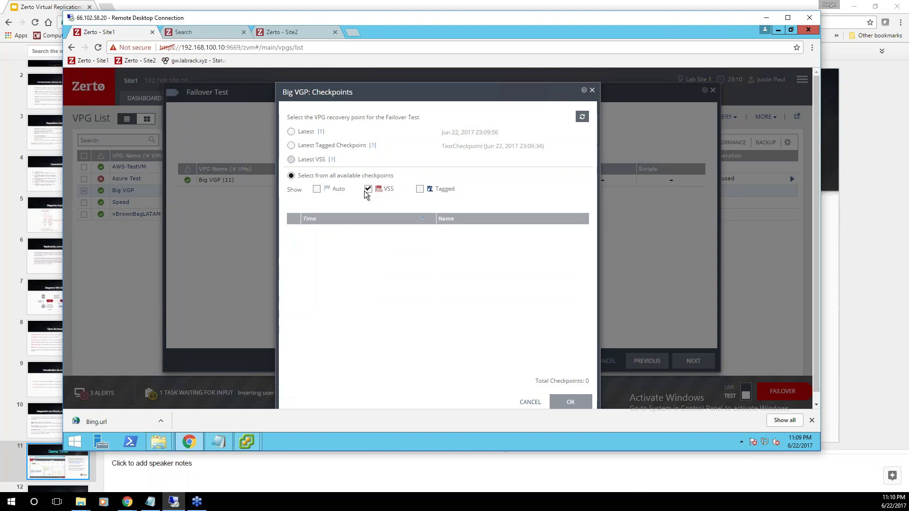
pyautogui.click(317, 189)
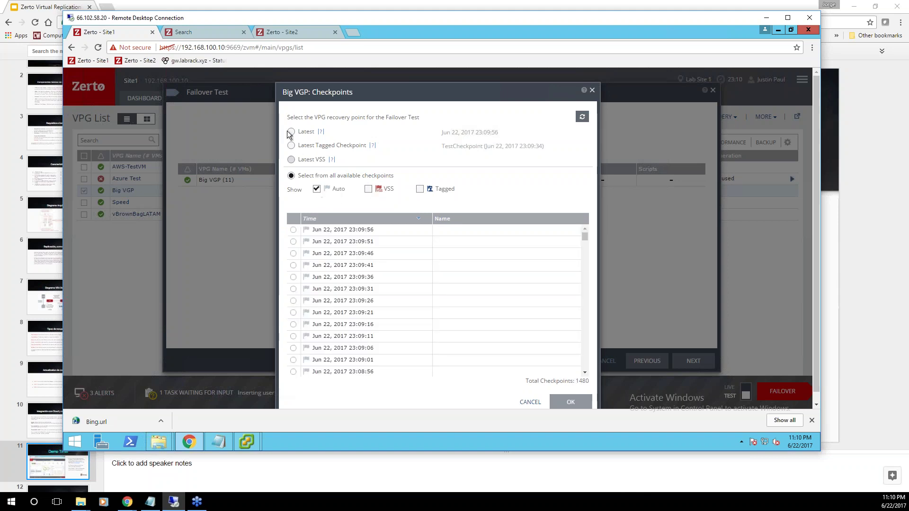
pyautogui.click(529, 402)
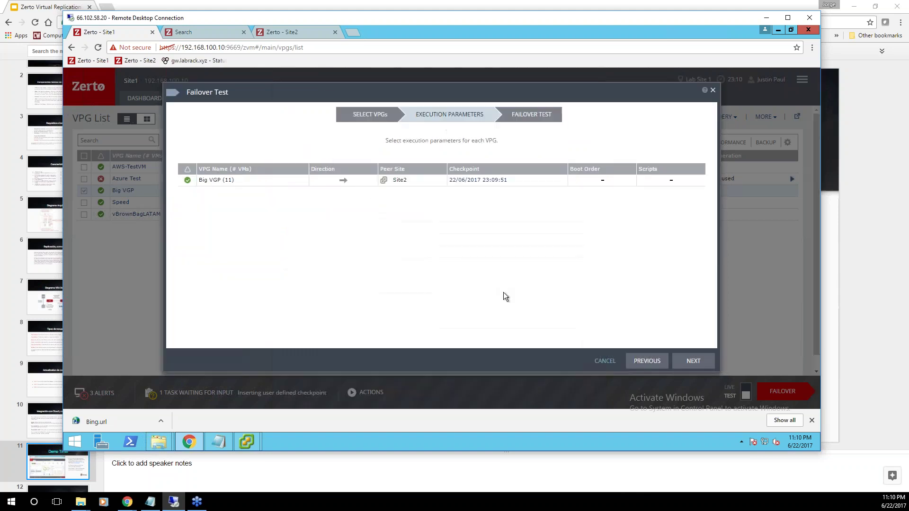
# Cancel the Big VGP failover test setup and look over the available report types and the VPG Performance report's VPG selection
pyautogui.click(604, 362)
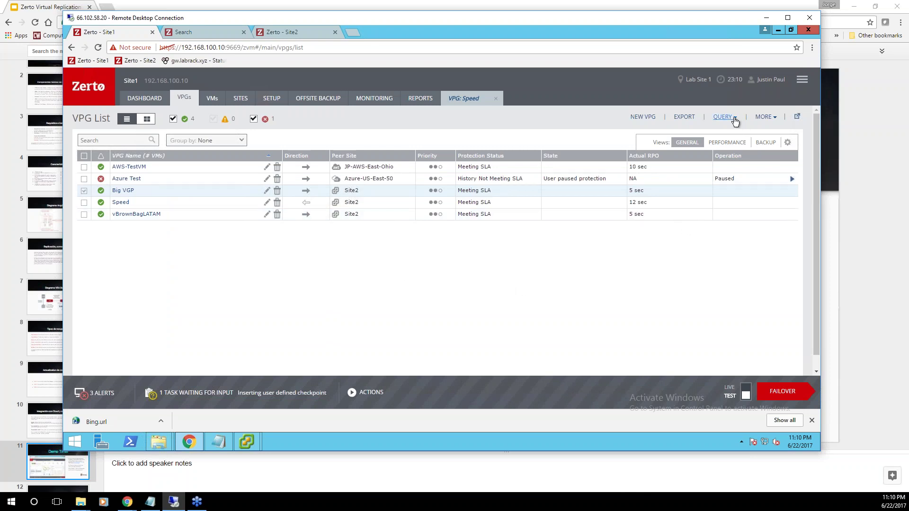
pyautogui.click(426, 100)
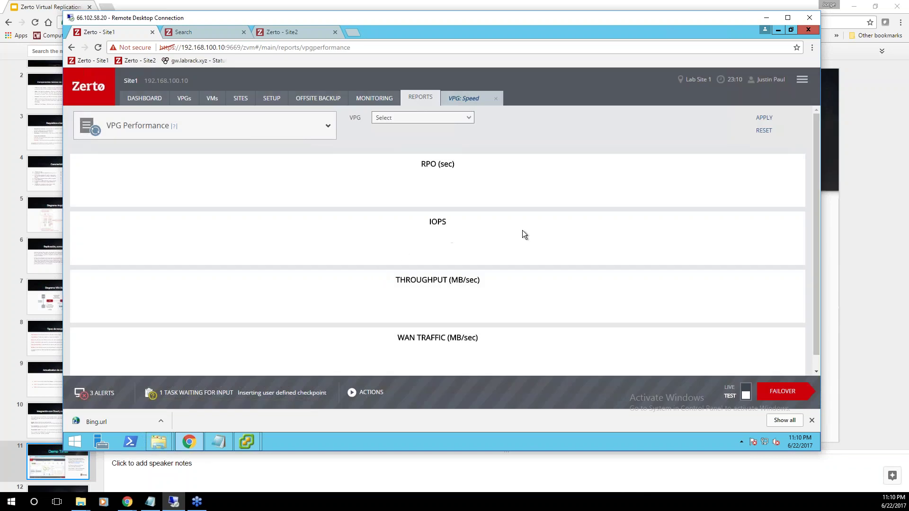
pyautogui.click(330, 126)
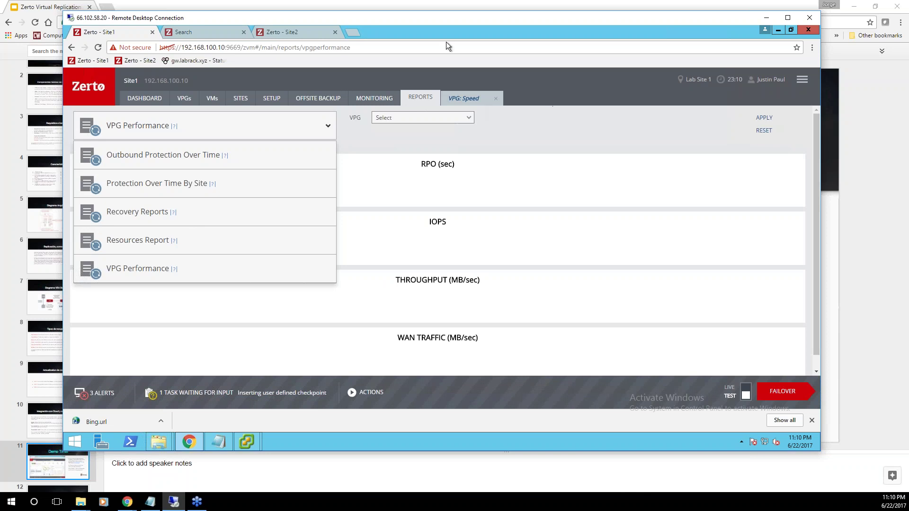
pyautogui.moveTo(456, 22); pyautogui.dragTo(560, 27)
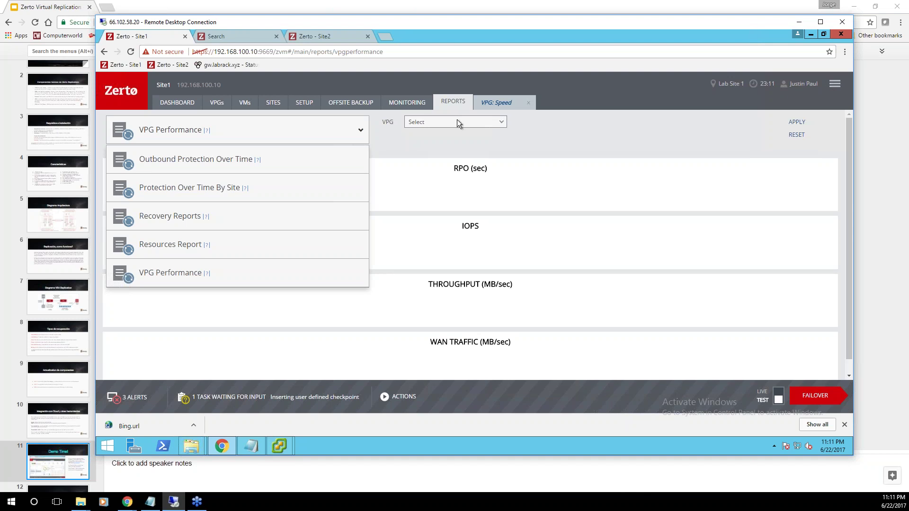
pyautogui.click(361, 127)
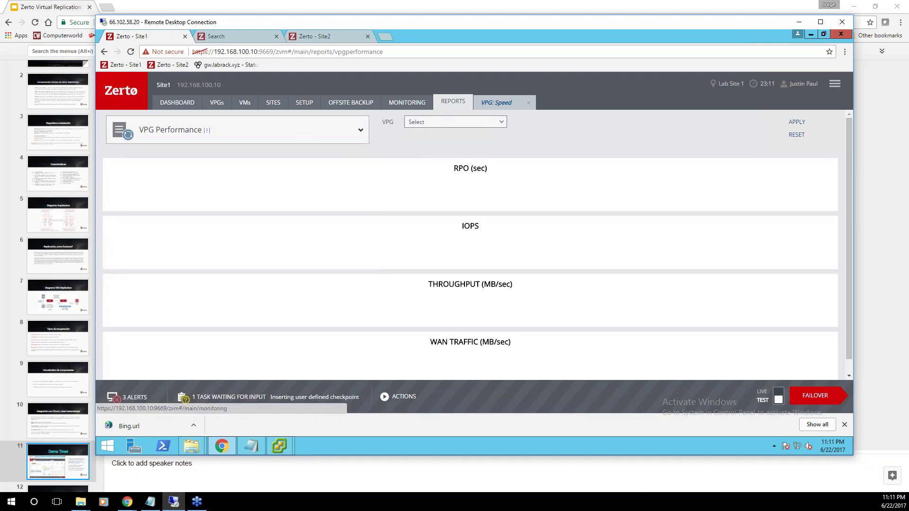
pyautogui.hotkey('alt', 'Tab')
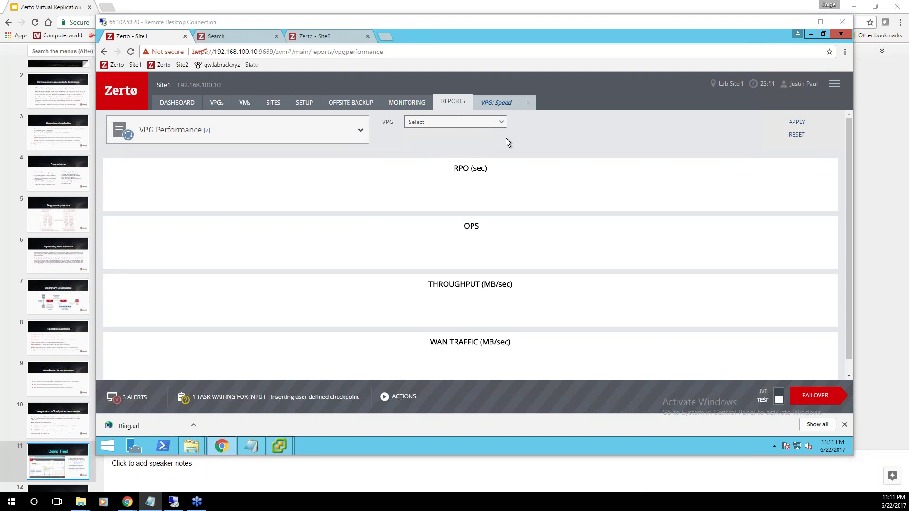
pyautogui.click(502, 122)
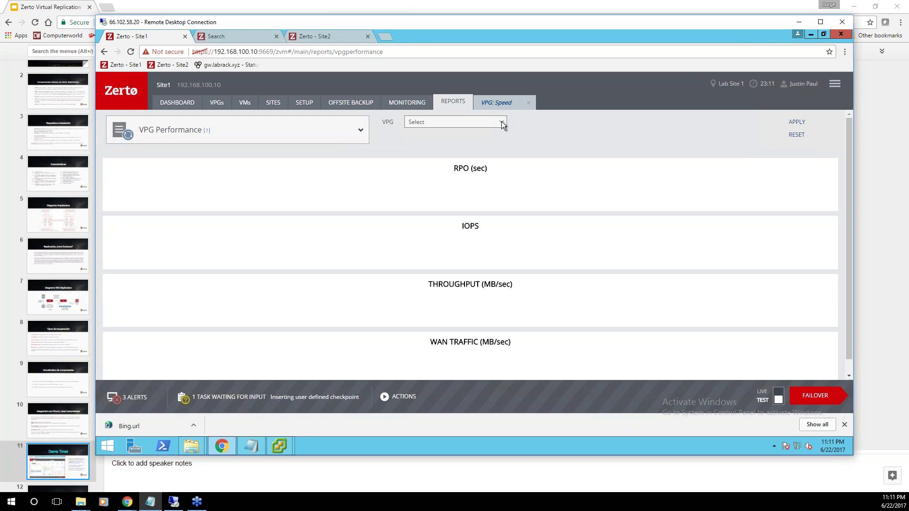
pyautogui.click(492, 122)
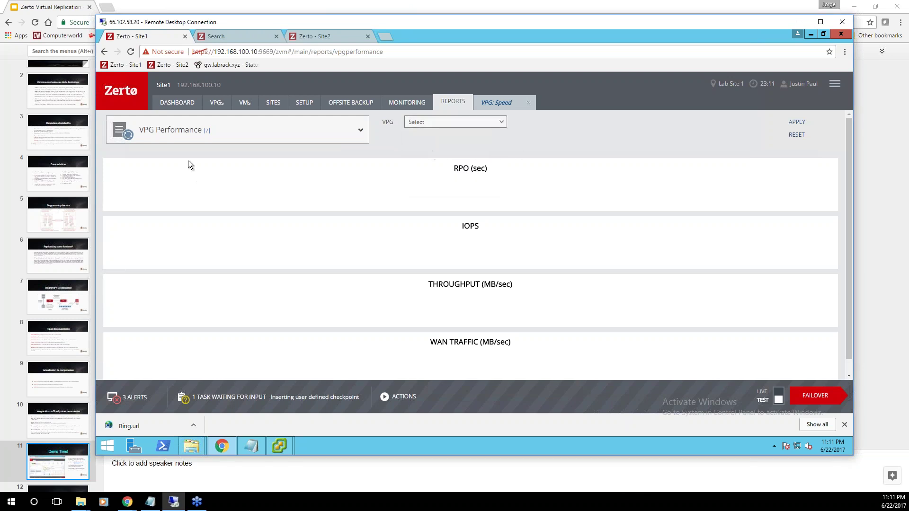
# View Site1's paired sites, and examine its installed VRAs and the additional actions available for the s1-esx12.labrack.xyz host's VRA
pyautogui.click(274, 103)
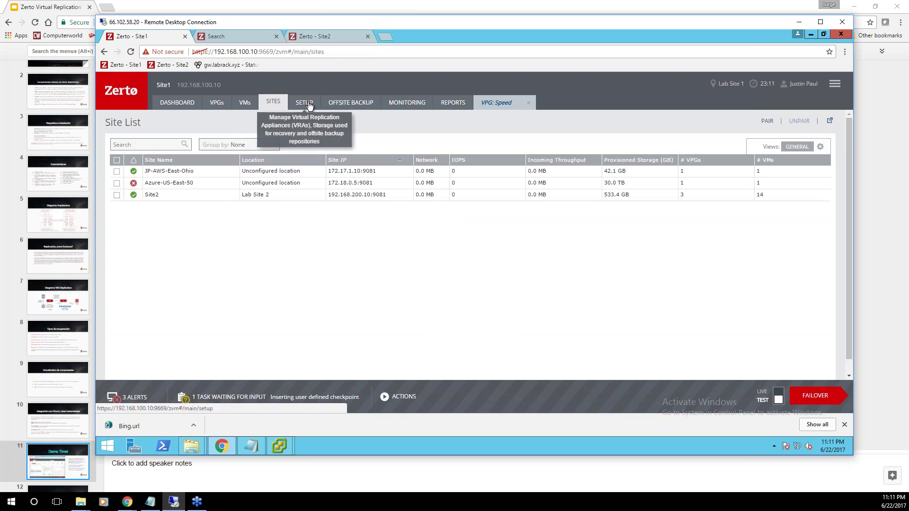
pyautogui.click(309, 104)
pyautogui.click(278, 103)
pyautogui.click(309, 105)
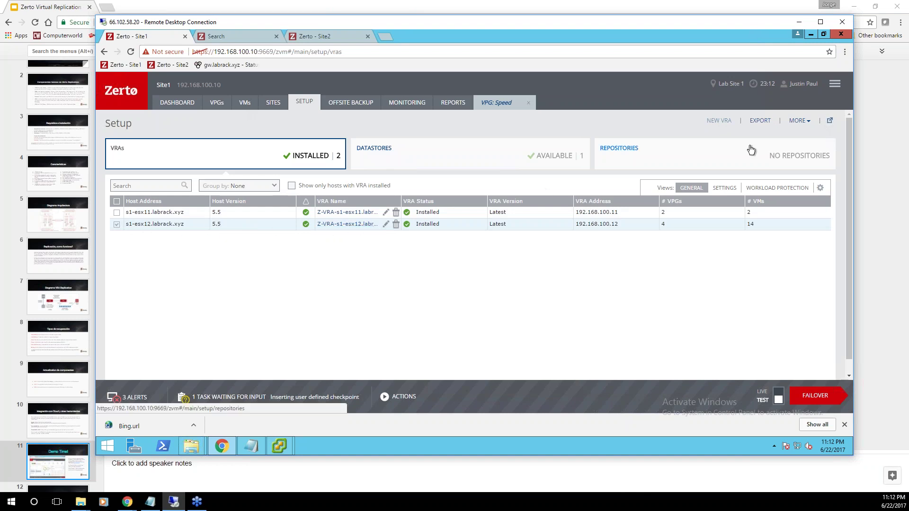
pyautogui.click(807, 122)
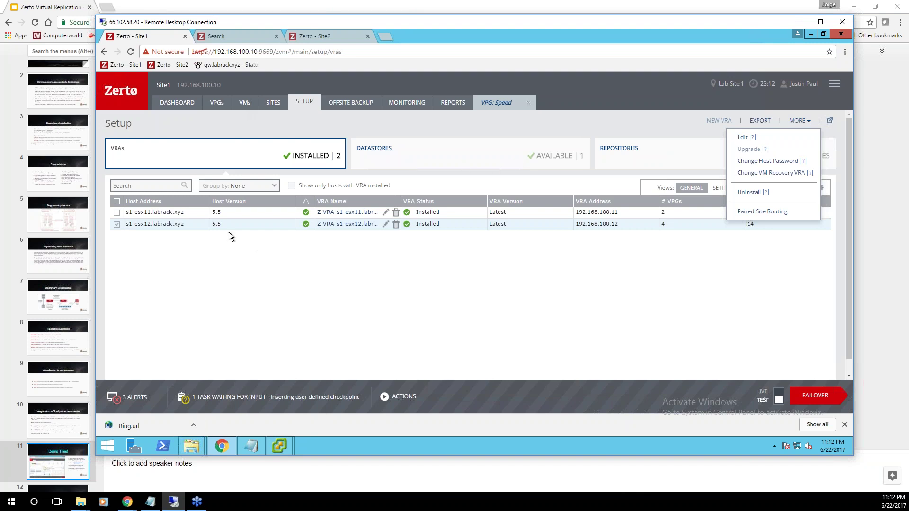
pyautogui.click(225, 276)
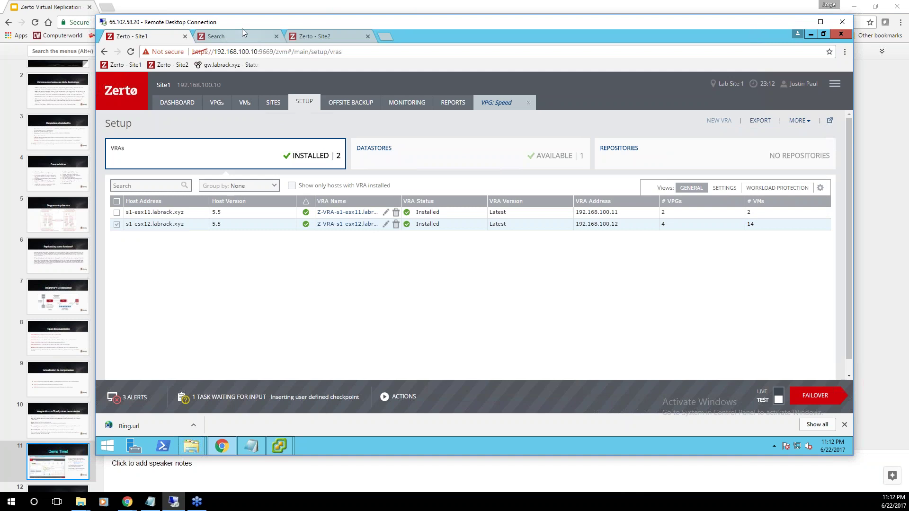
# On the Site2 page, open the VRA setup, select host 192.168.200.22 and view the VRA settings
pyautogui.click(323, 38)
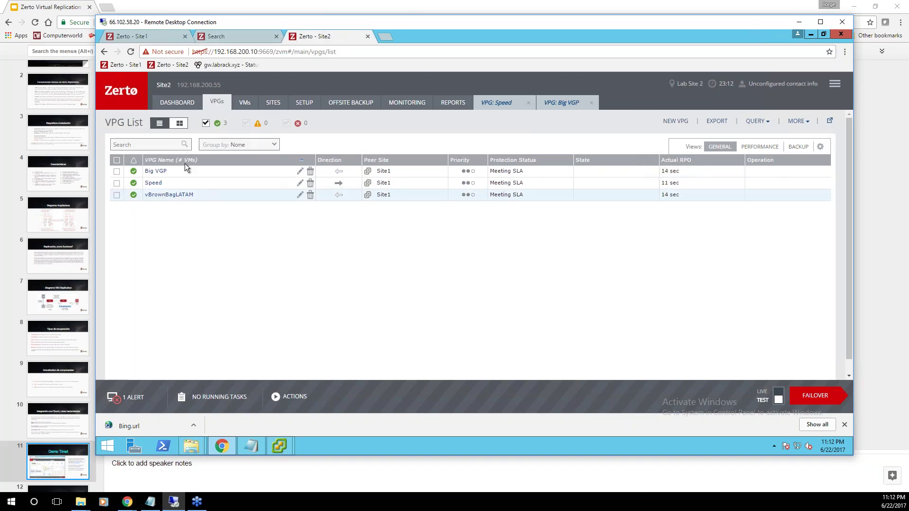
pyautogui.click(308, 102)
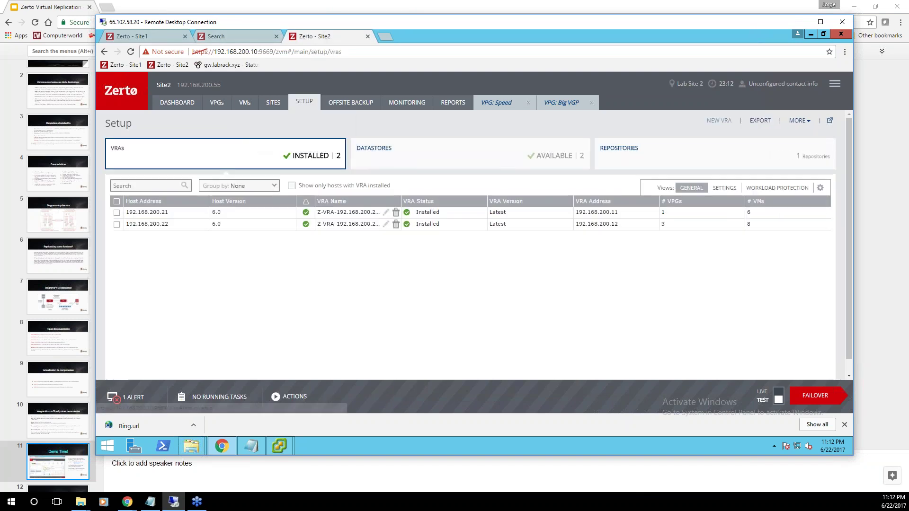
pyautogui.click(116, 225)
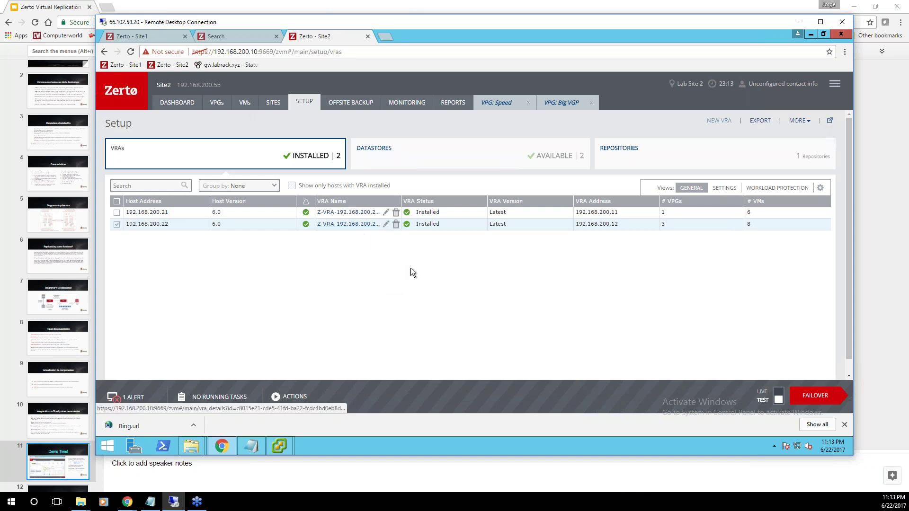
pyautogui.click(723, 189)
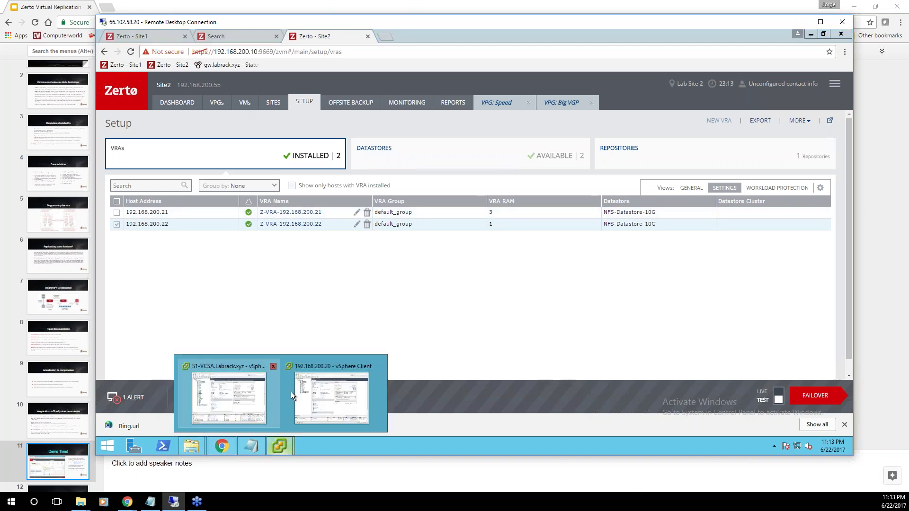
# Switch to the vSphere Client for 192.168.200.20 and compare the memory of Z-VRA-192.168.200.22 and Z-VRA-192.168.200.21, then minimize it
pyautogui.click(332, 393)
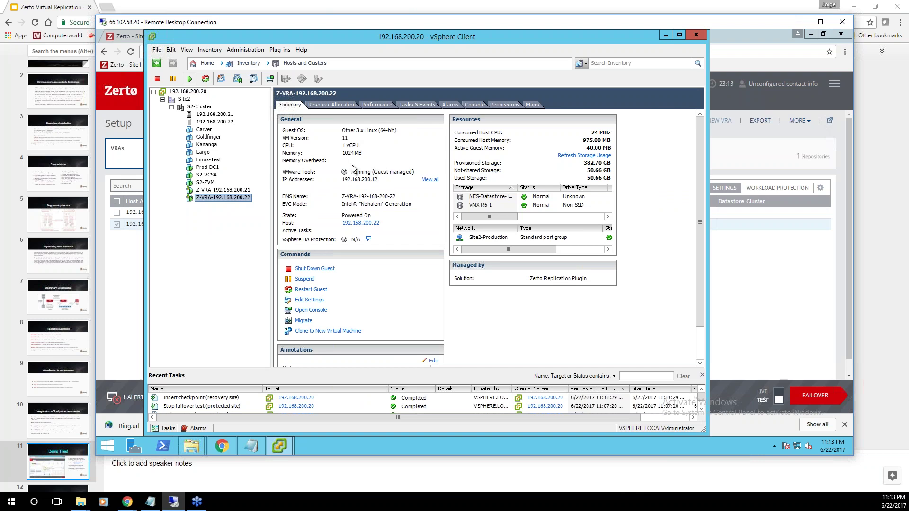
pyautogui.click(225, 190)
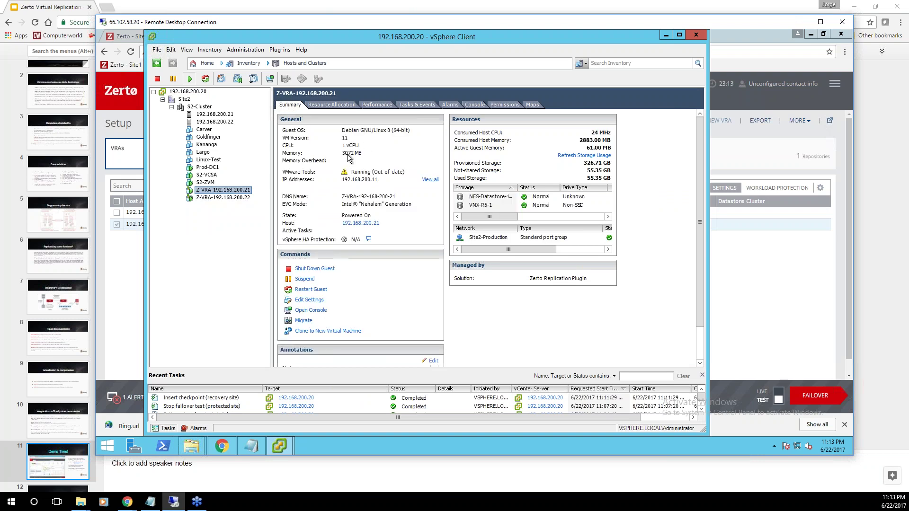
pyautogui.click(666, 36)
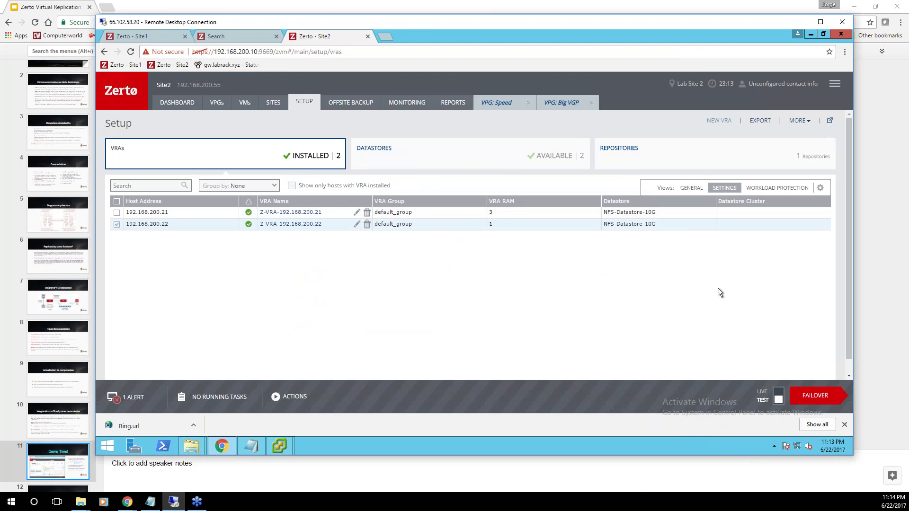
# Back in Site2's setup, examine the workload protection figures of the VRAs and the usage of the datastores
pyautogui.click(784, 188)
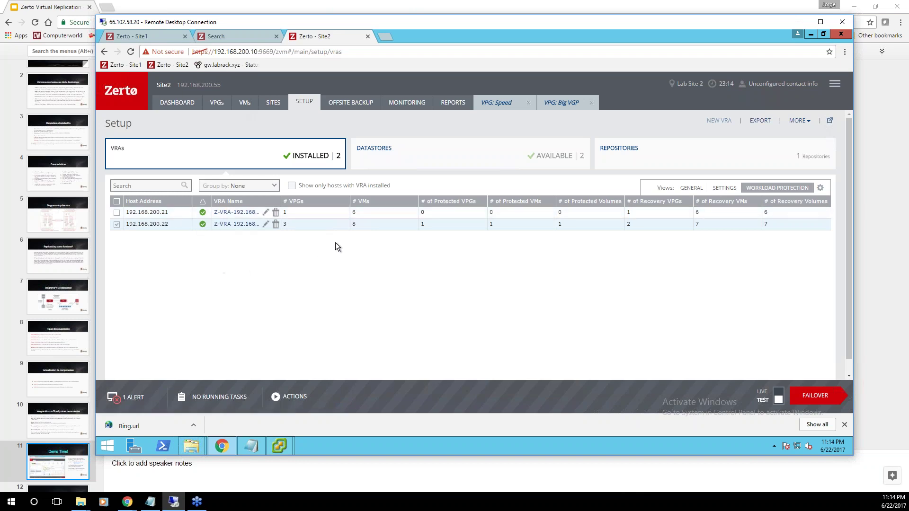
pyautogui.click(437, 161)
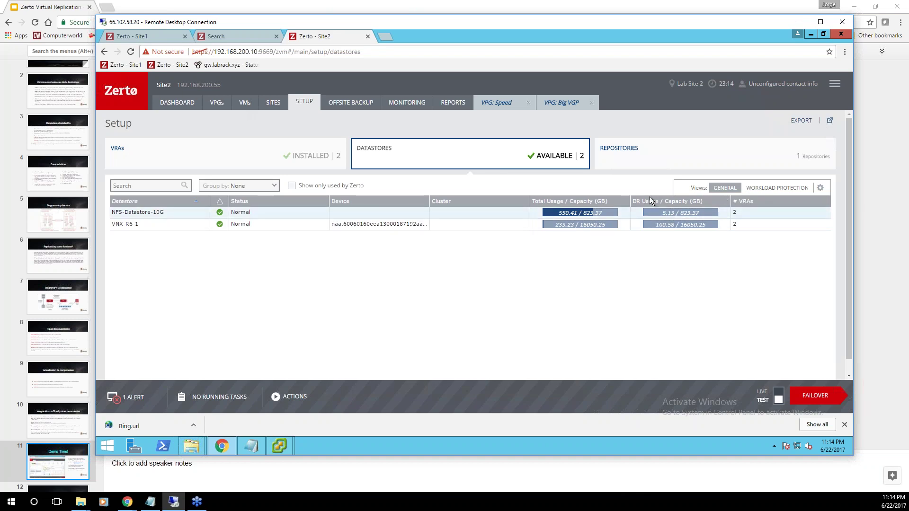
pyautogui.click(241, 156)
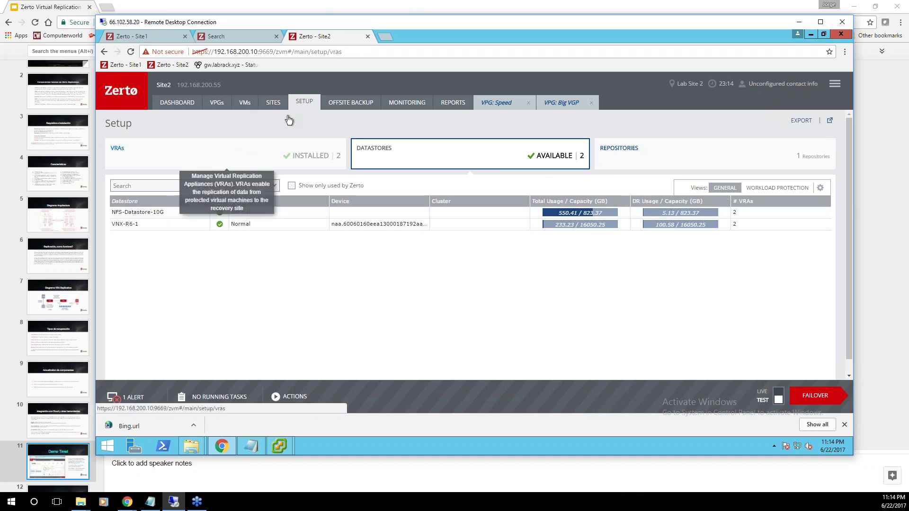
# View Site2's Offsite Backup page, and open the site settings to review Performance and Throttling and Policies
pyautogui.click(351, 102)
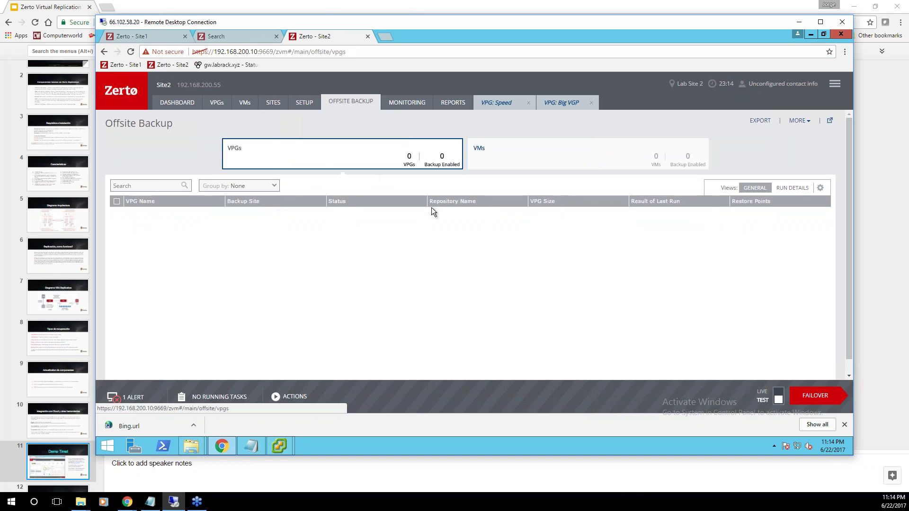
pyautogui.click(834, 84)
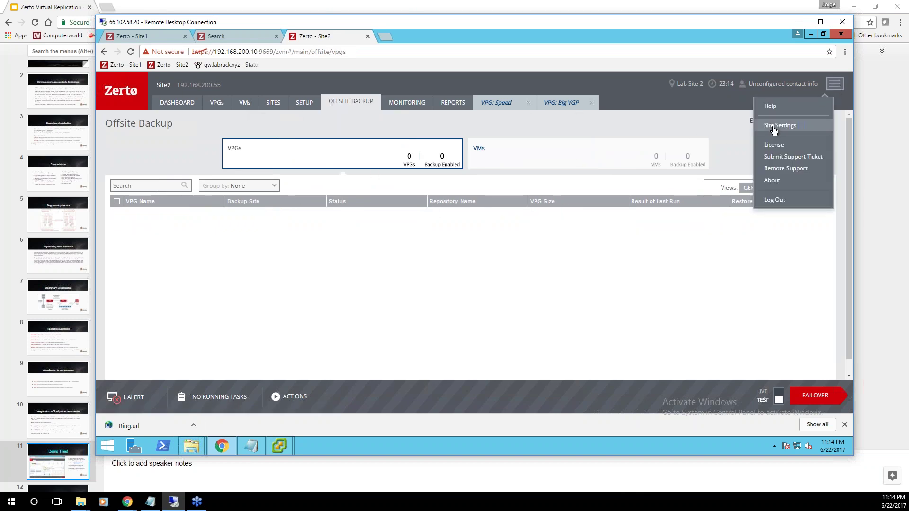
pyautogui.click(777, 127)
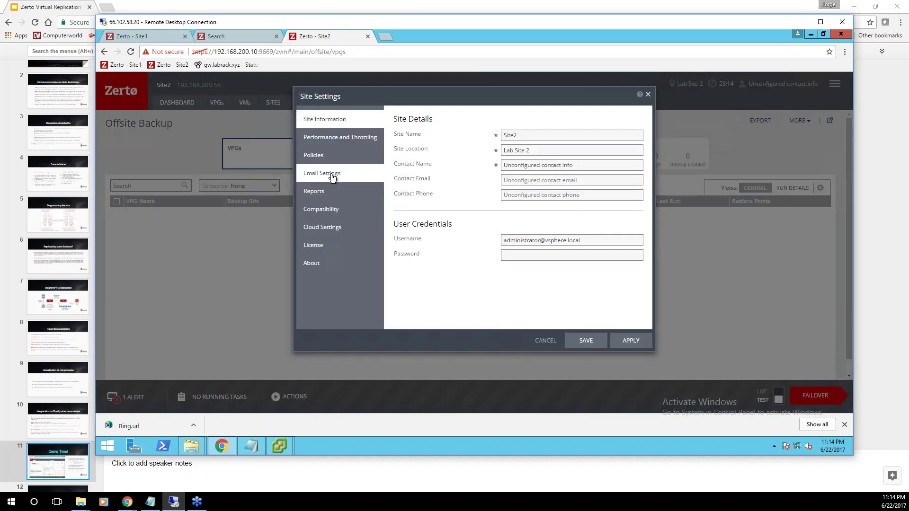
pyautogui.click(343, 142)
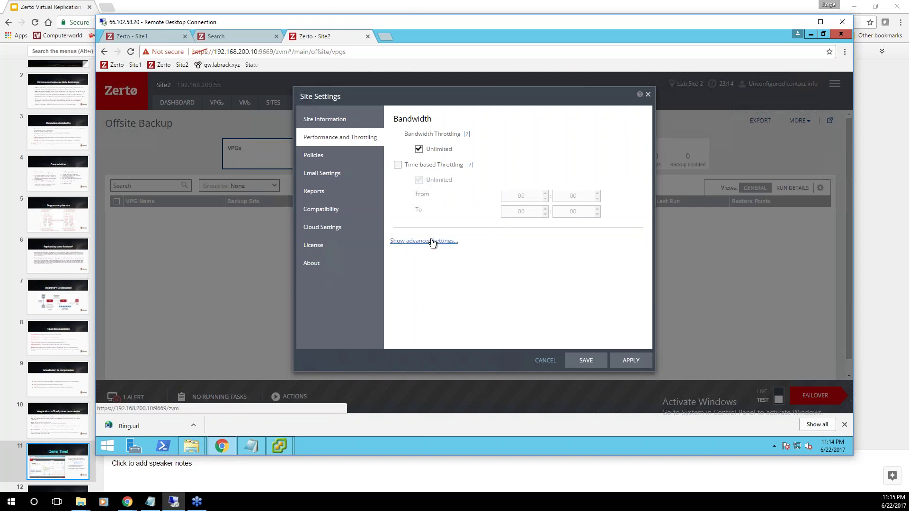
pyautogui.click(315, 160)
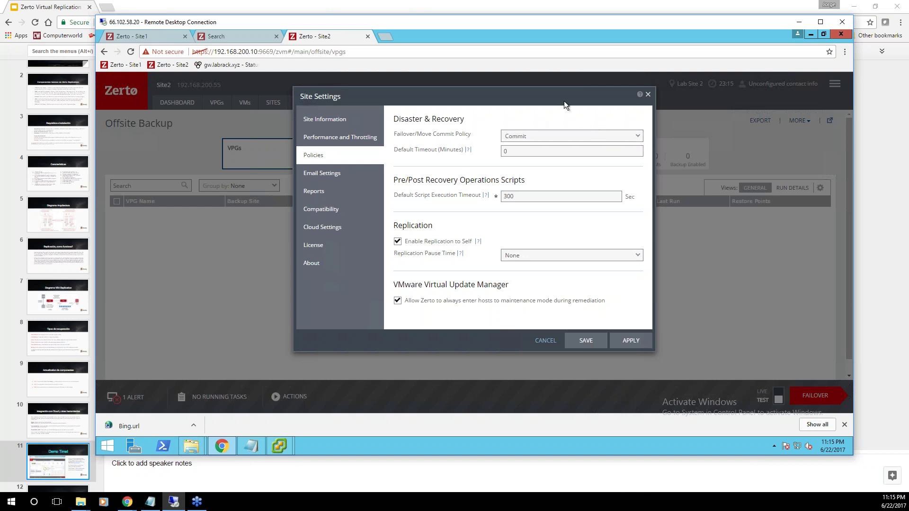
# Set Site2's Failover/Move Commit Policy to Rollback with a default timeout of 10 minutes
pyautogui.moveTo(520, 96); pyautogui.dragTo(431, 95)
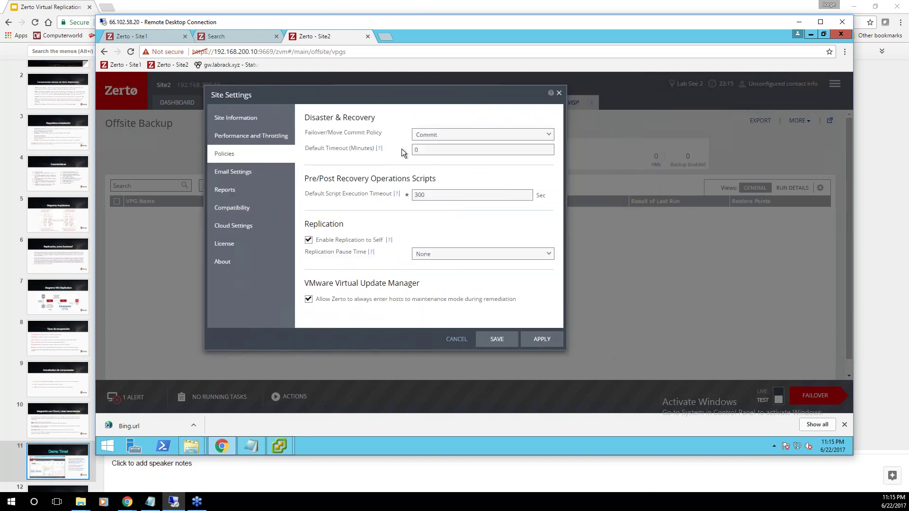
pyautogui.click(550, 137)
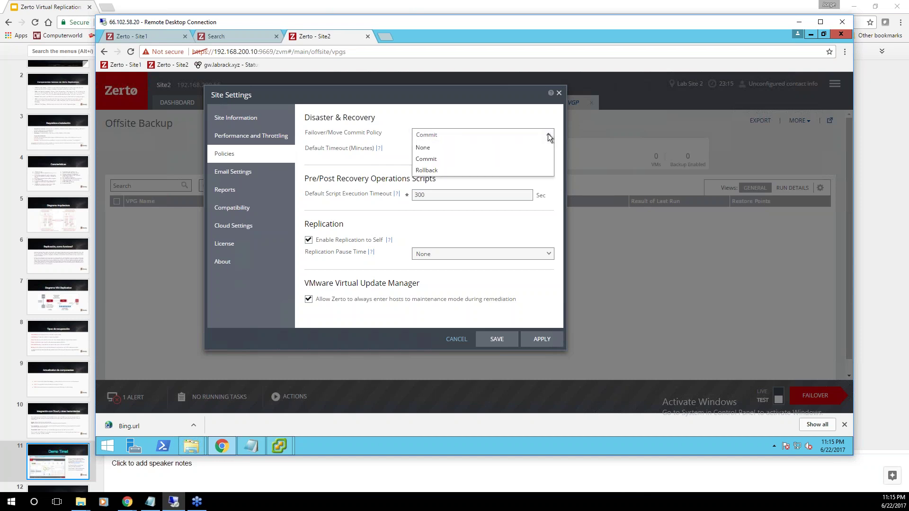
pyautogui.click(427, 159)
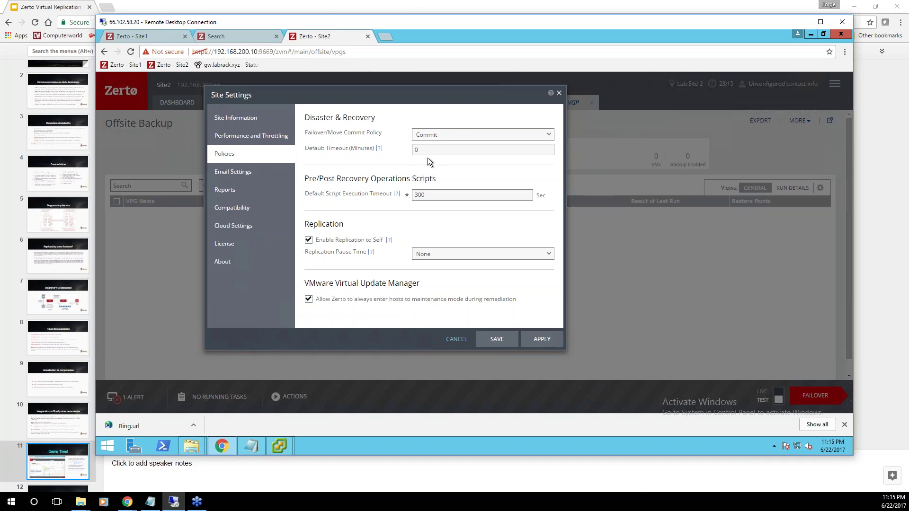
pyautogui.doubleClick(441, 149)
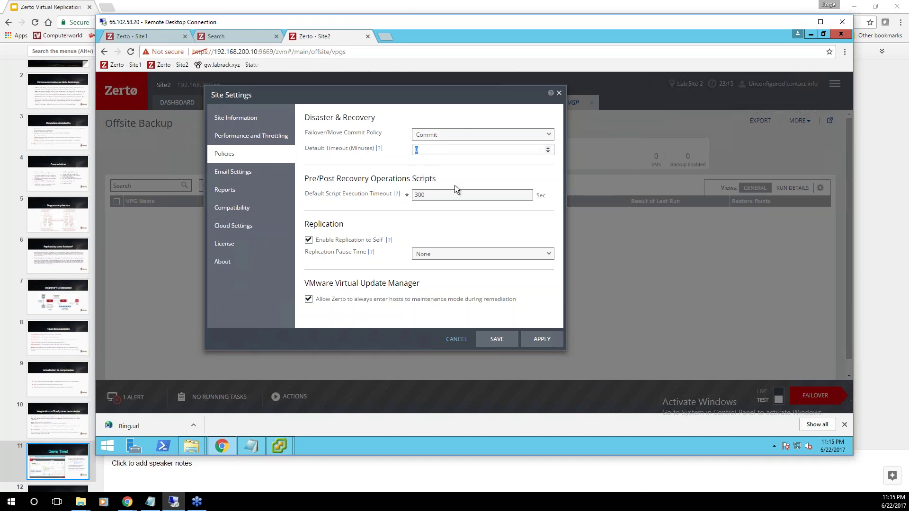
pyautogui.write('15')
pyautogui.click(547, 135)
pyautogui.click(433, 171)
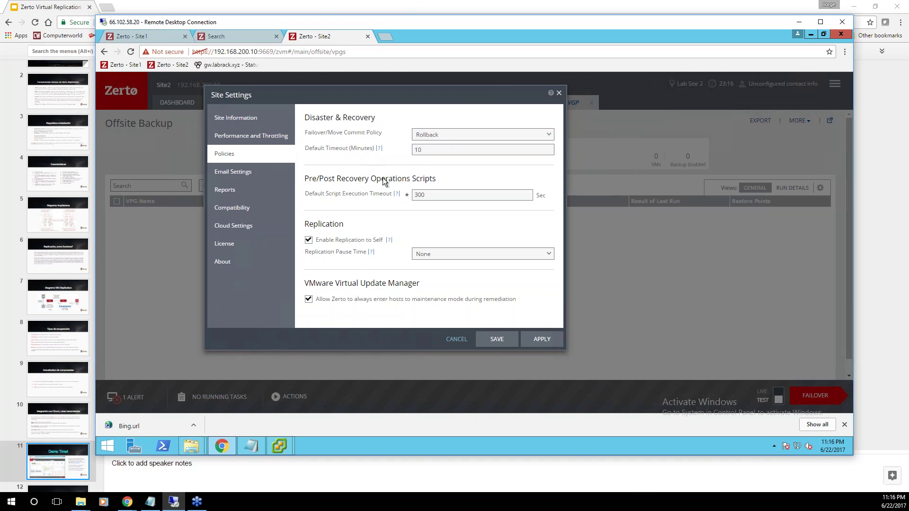
# Set Site2's Failover/Move Commit Policy to None
pyautogui.doubleClick(418, 149)
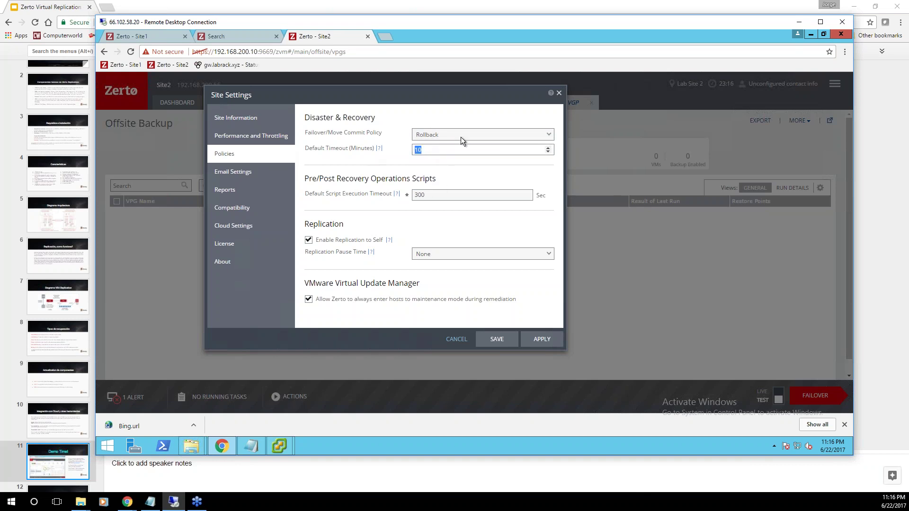
pyautogui.click(547, 135)
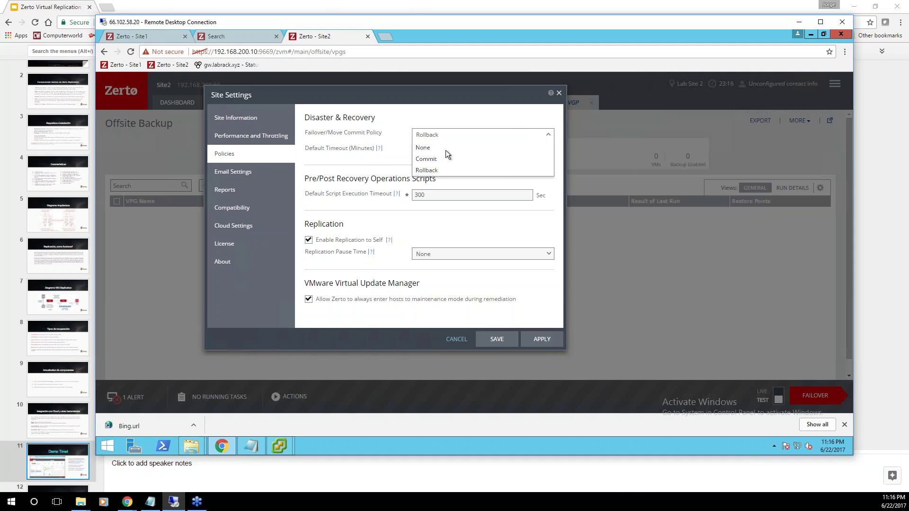
pyautogui.click(429, 150)
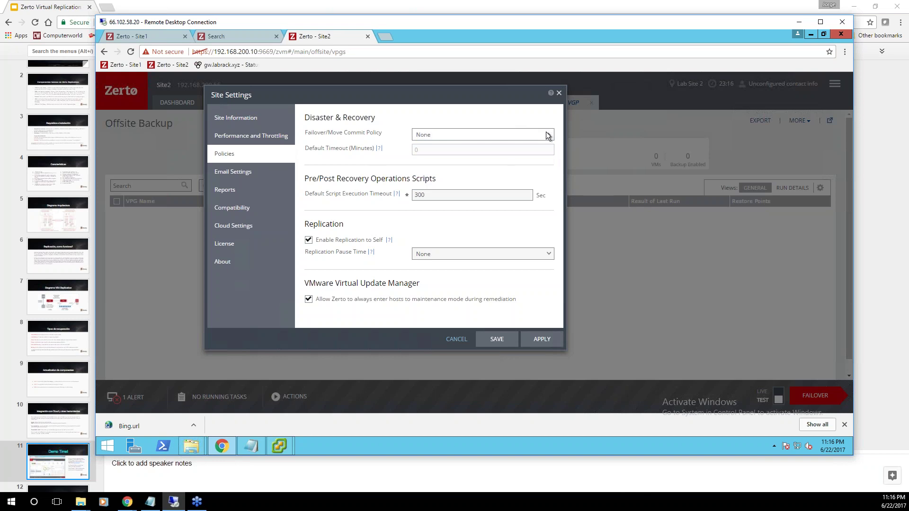
# Save Site2's site settings, and review the details of the vBrownBagLATAM group from the VPG list
pyautogui.click(497, 340)
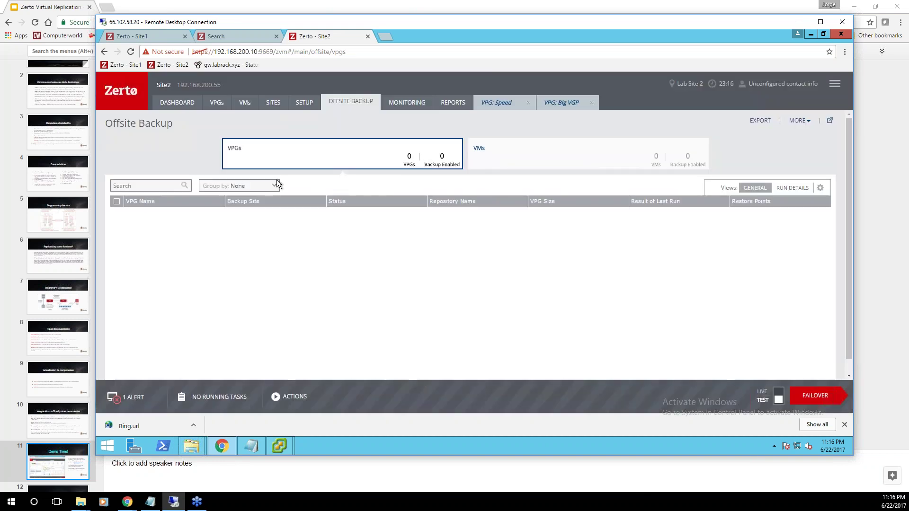
pyautogui.click(217, 104)
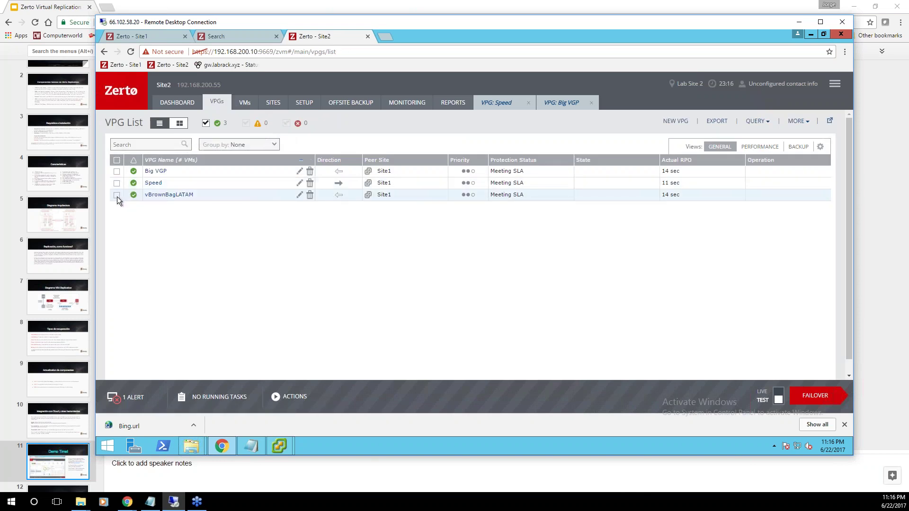
pyautogui.click(163, 195)
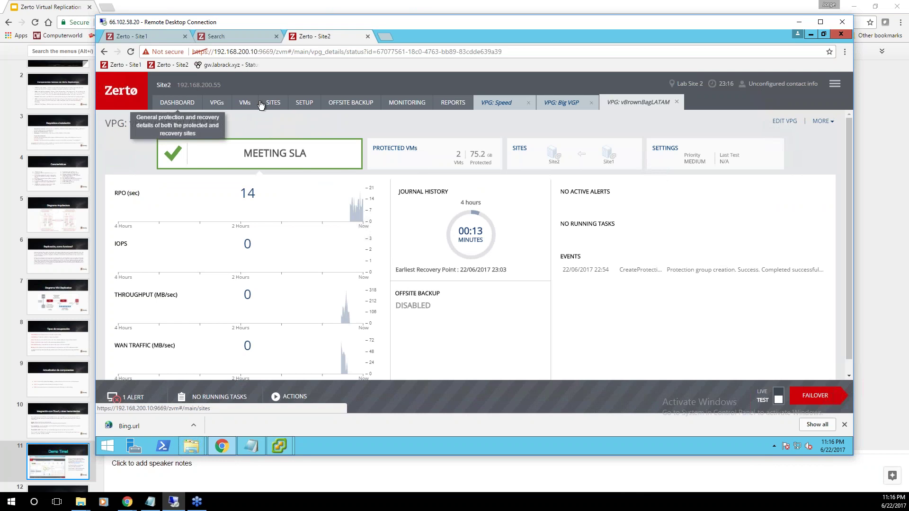
pyautogui.click(216, 103)
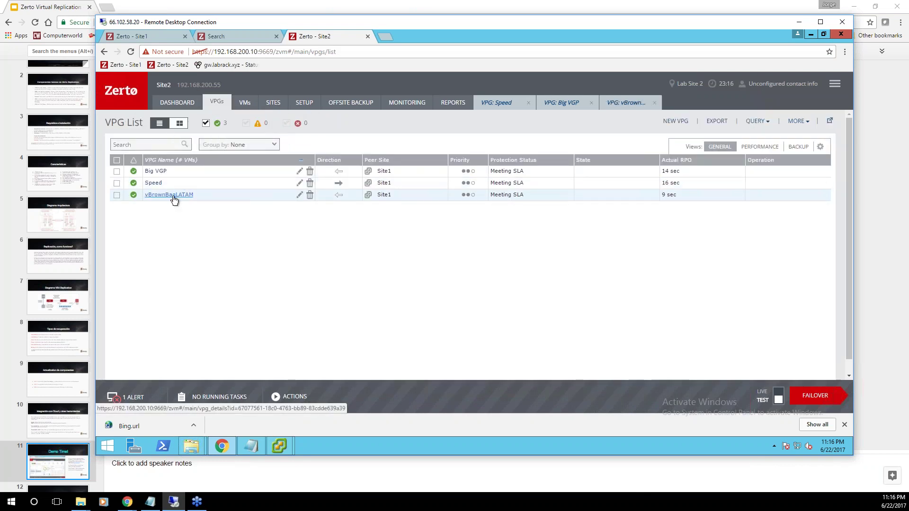
pyautogui.click(116, 196)
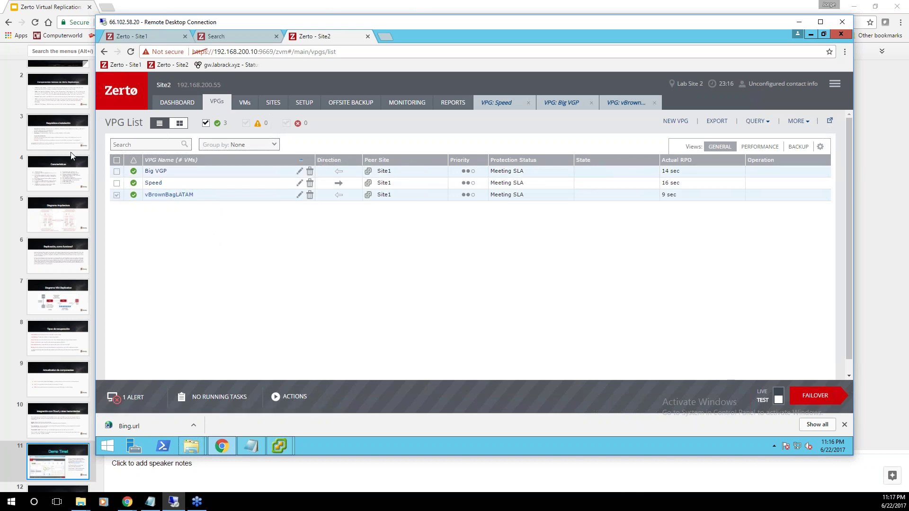
pyautogui.click(116, 195)
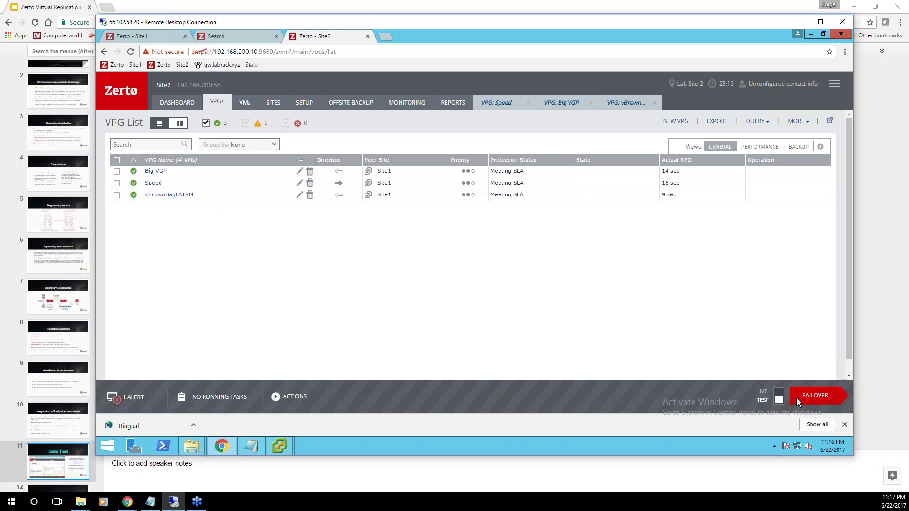
# Switch to live mode and start preparing a failover with the vBrownBagLATAM VPG selected
pyautogui.click(779, 397)
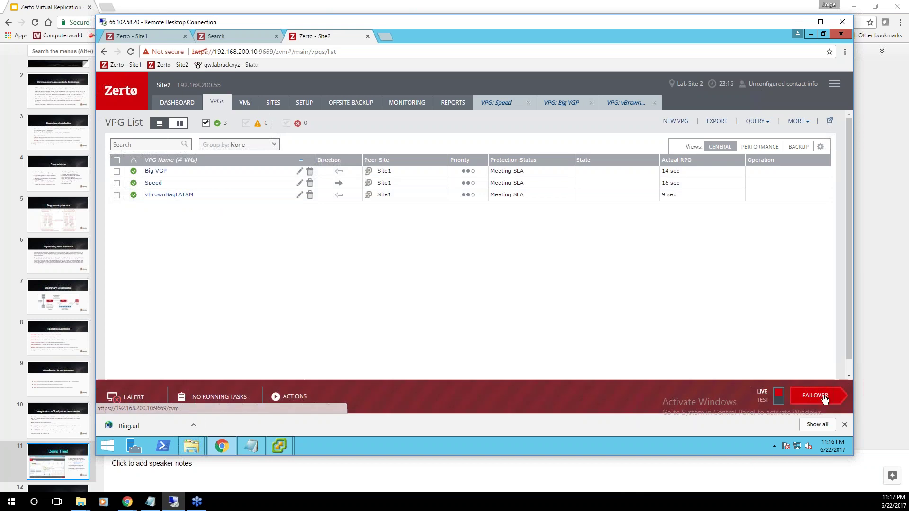
pyautogui.click(825, 400)
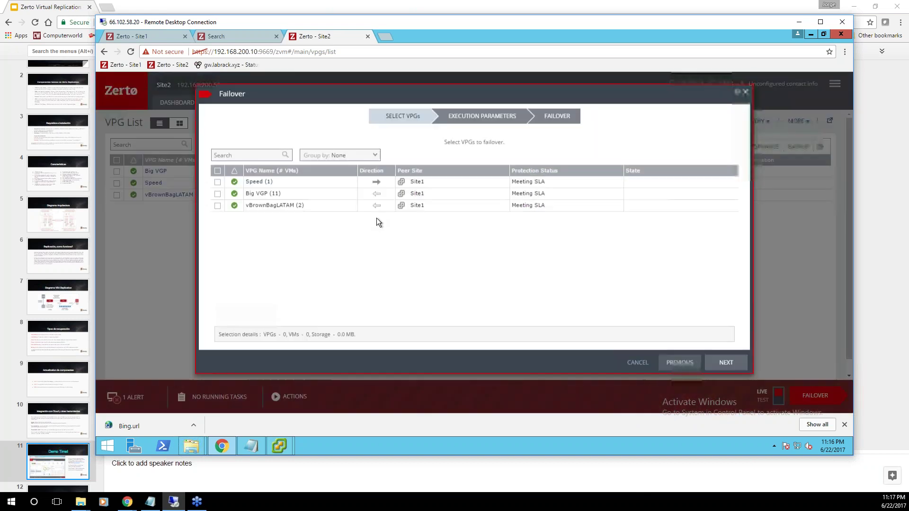
pyautogui.click(218, 209)
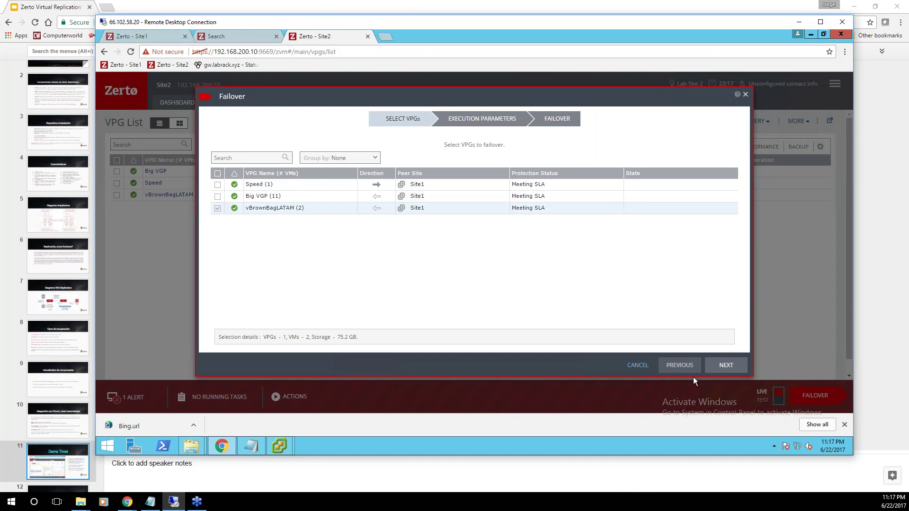
pyautogui.click(723, 367)
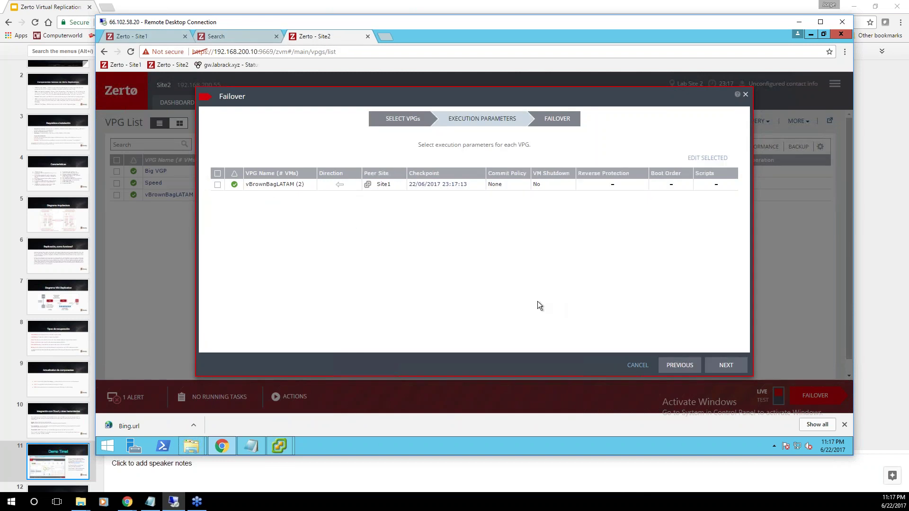
# Set the failover checkpoint to 22/06/2017 23:17:18 and the commit policy to Auto-Rollback with a 10-minute timeout
pyautogui.click(447, 184)
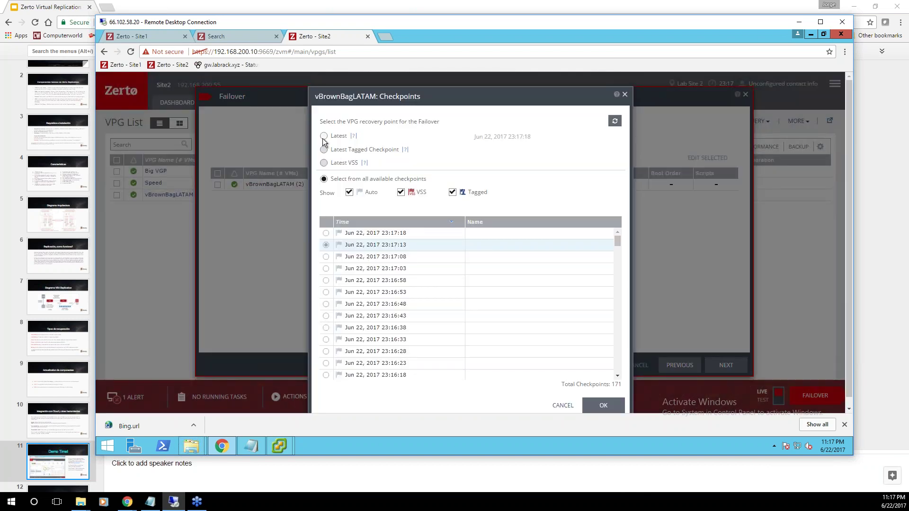
pyautogui.click(612, 405)
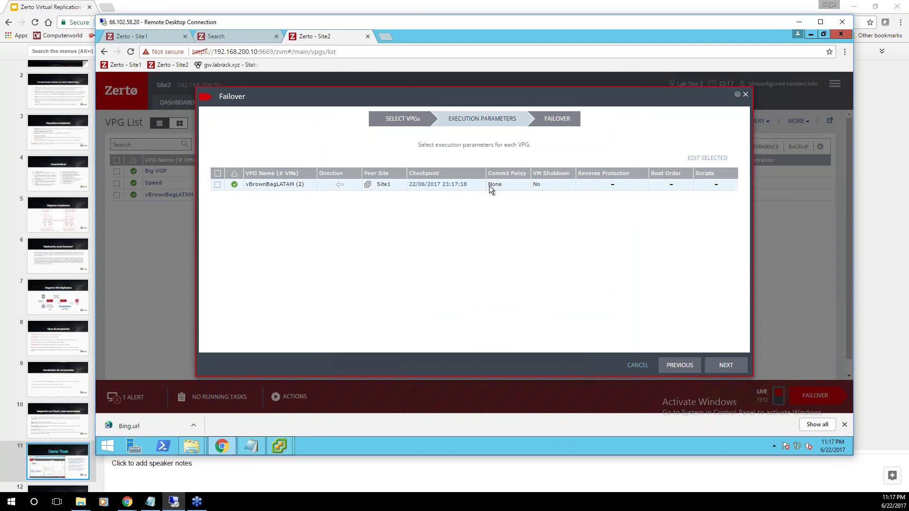
pyautogui.click(528, 187)
pyautogui.click(523, 189)
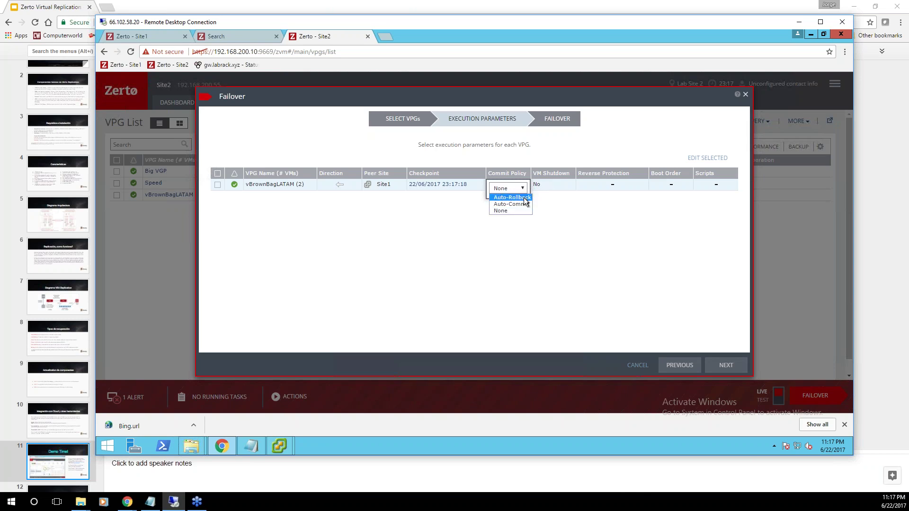
pyautogui.click(525, 198)
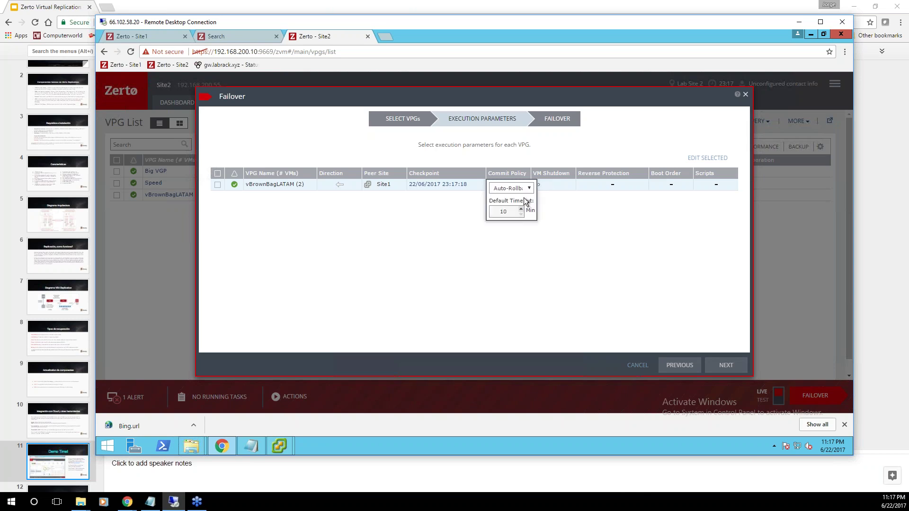
pyautogui.click(549, 243)
# Review the VM Shutdown options while leaving them at No, and start the live failover of vBrownBagLATAM
pyautogui.click(571, 185)
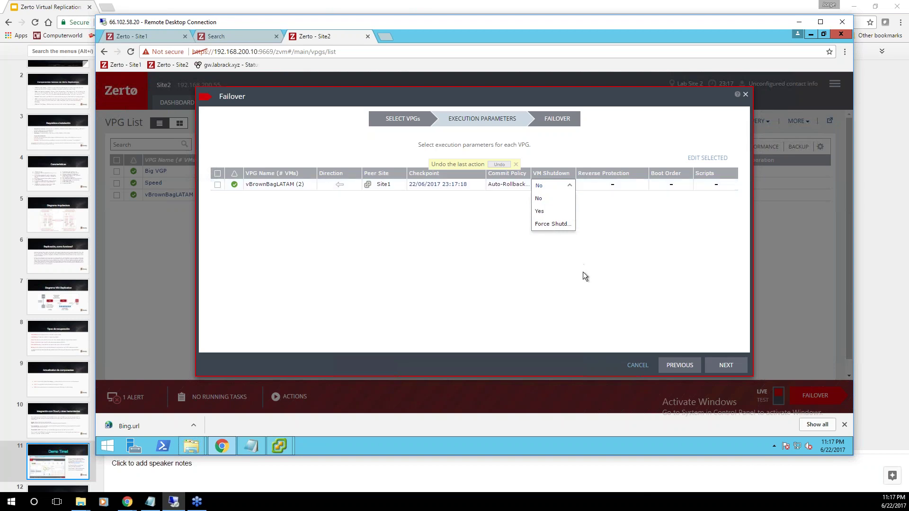
pyautogui.click(602, 262)
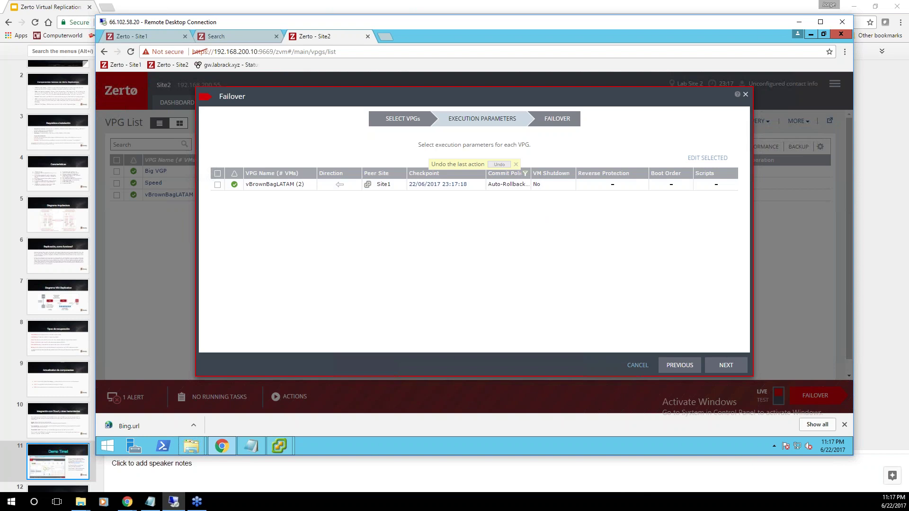
pyautogui.click(725, 366)
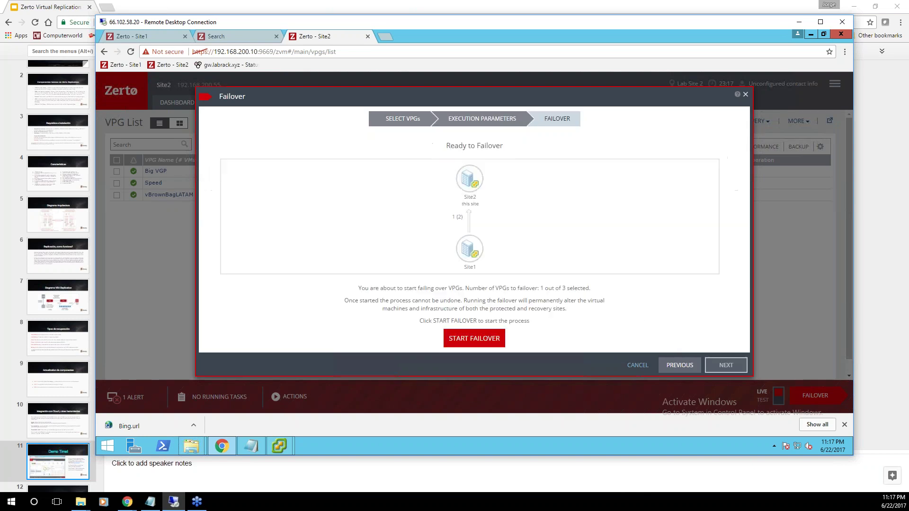
pyautogui.click(481, 343)
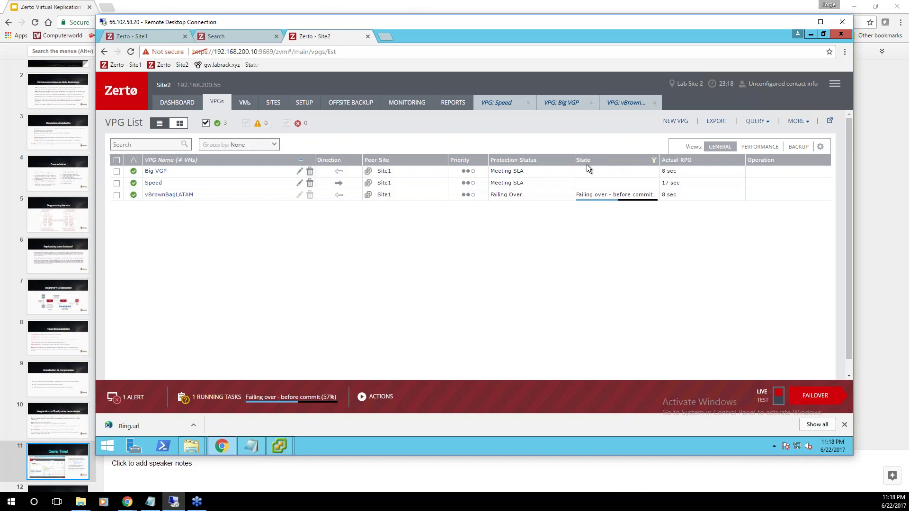
# Widen the State column of the VPG list to follow the full failover status
pyautogui.moveTo(573, 159); pyautogui.dragTo(555, 159)
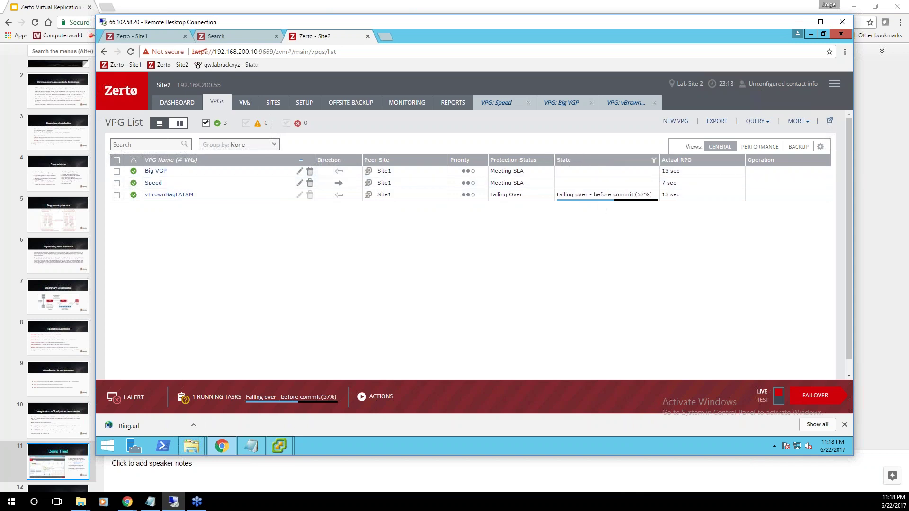
pyautogui.moveTo(659, 160); pyautogui.dragTo(666, 158)
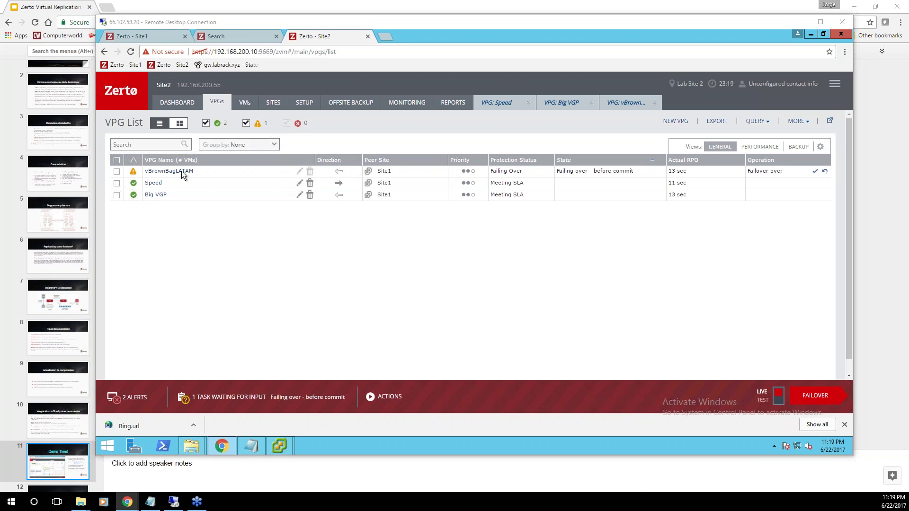
pyautogui.click(723, 282)
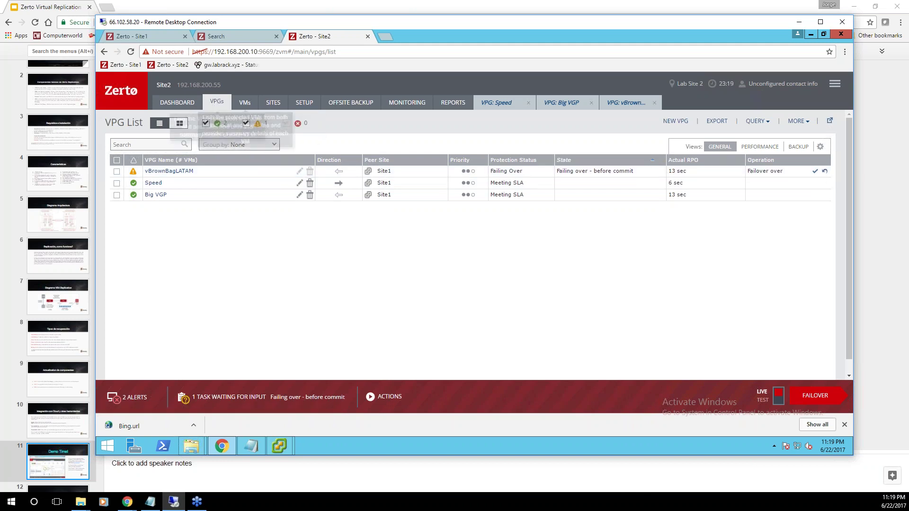
# Check the failover status on the dashboard and in vBrownBagLATAM's details, and close the browser's download bar
pyautogui.click(180, 104)
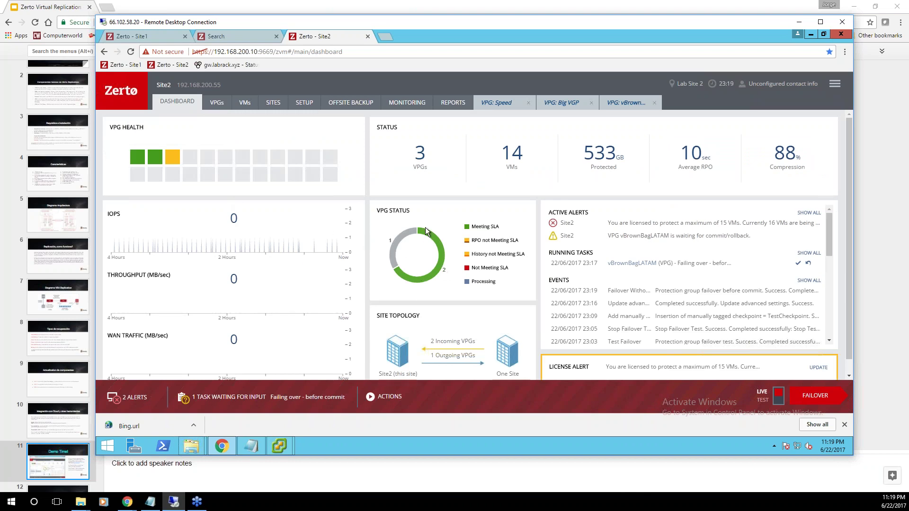
pyautogui.click(217, 103)
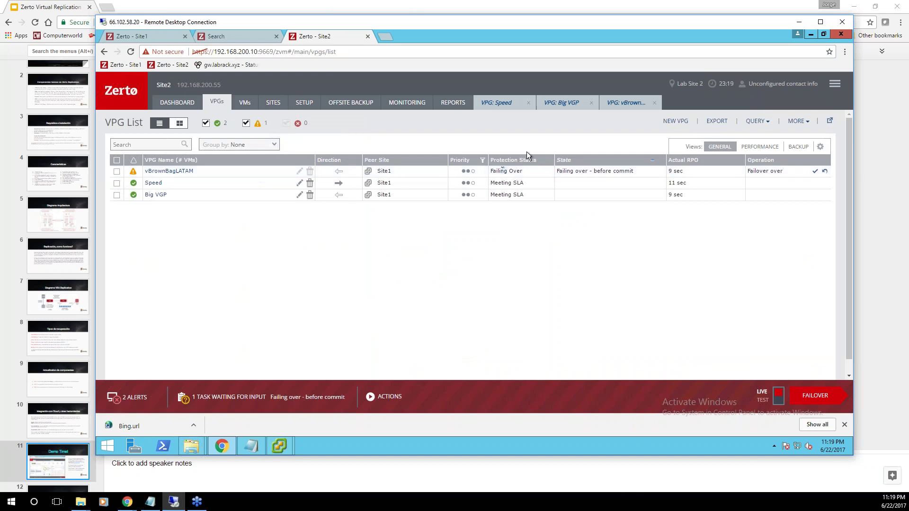
pyautogui.click(845, 424)
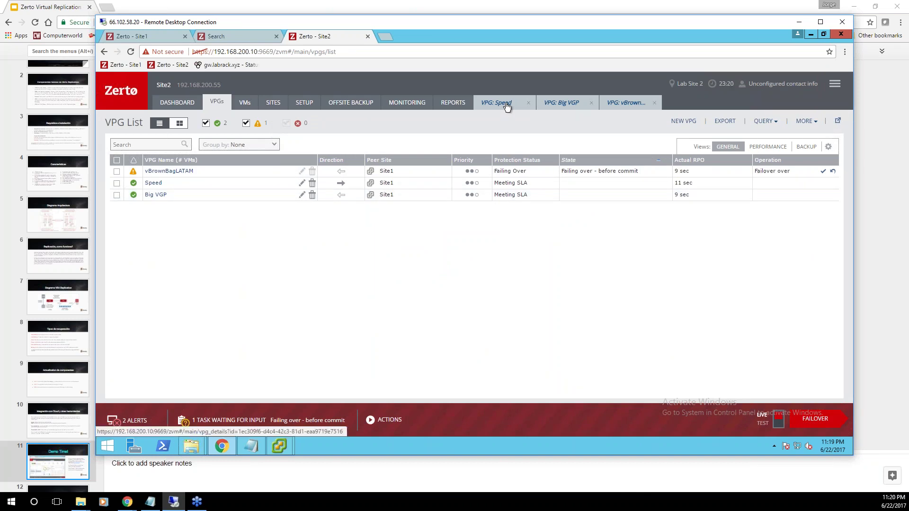
pyautogui.click(634, 104)
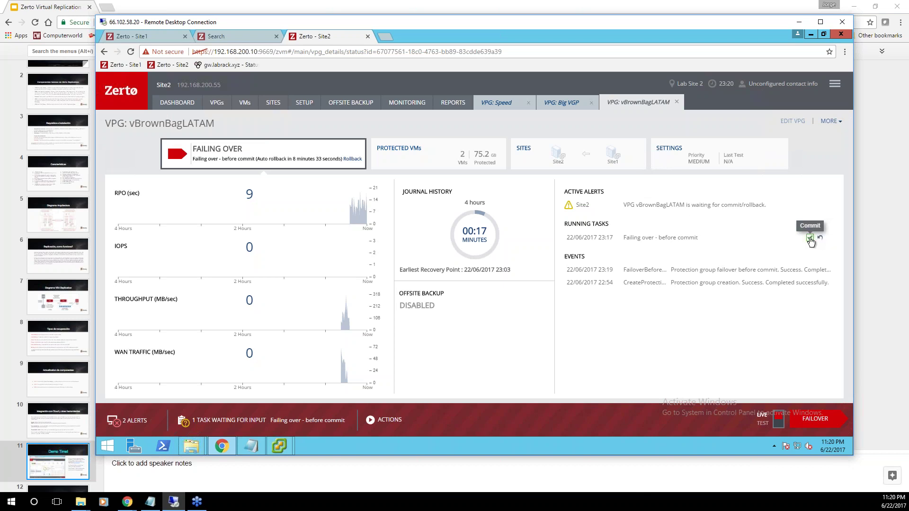
# Commit the pending vBrownBagLATAM failover from the running tasks with Reverse Protection enabled
pyautogui.click(217, 102)
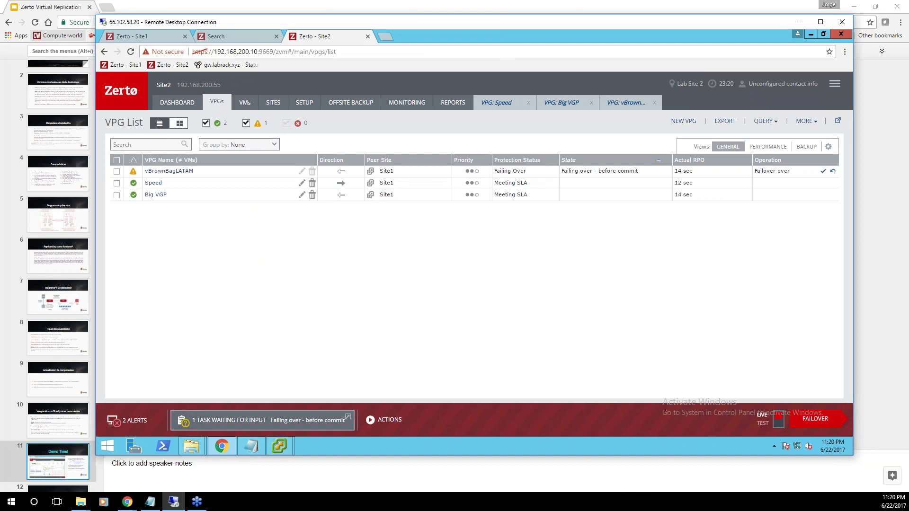
pyautogui.click(394, 422)
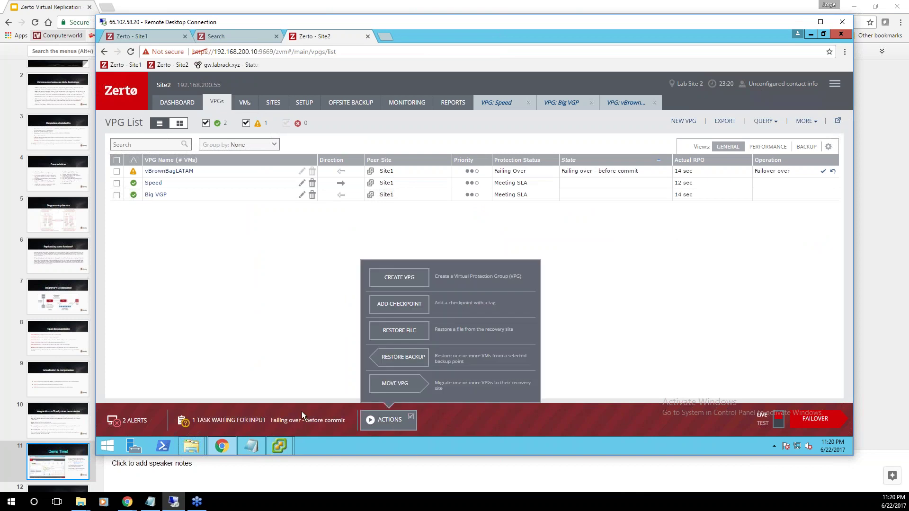
pyautogui.moveTo(310, 423)
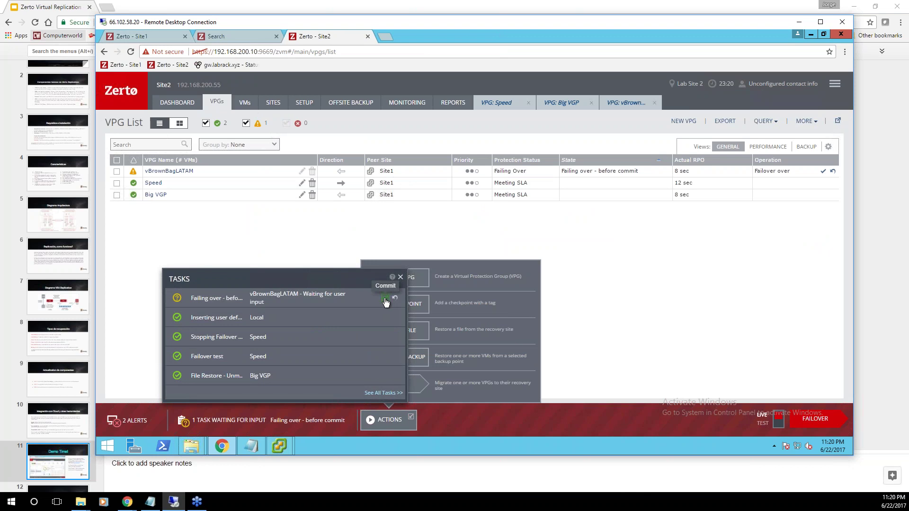
pyautogui.click(385, 297)
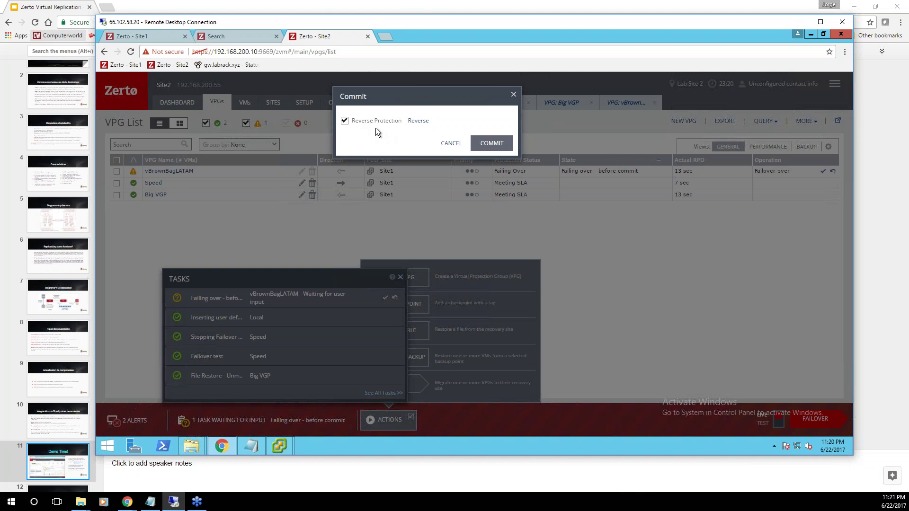
pyautogui.click(345, 121)
pyautogui.click(344, 121)
pyautogui.click(492, 143)
# Switch to Site2's vSphere Client, enlarge its Recent Tasks area, and dock the window to the right half of the desktop
pyautogui.moveTo(282, 445)
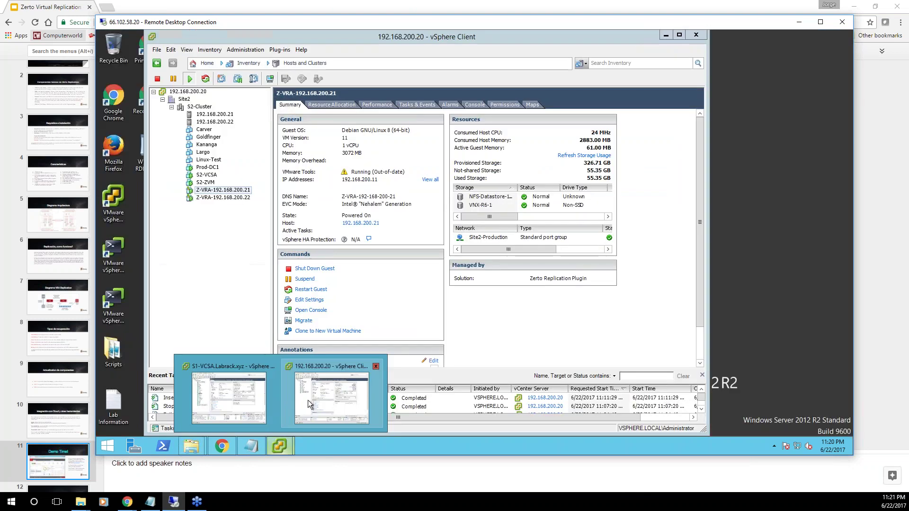
pyautogui.click(307, 400)
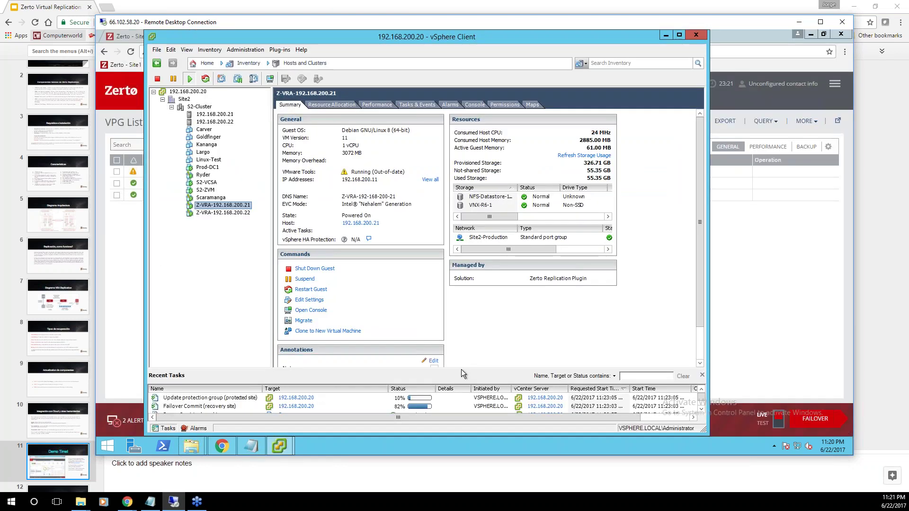
pyautogui.moveTo(463, 370); pyautogui.dragTo(485, 318)
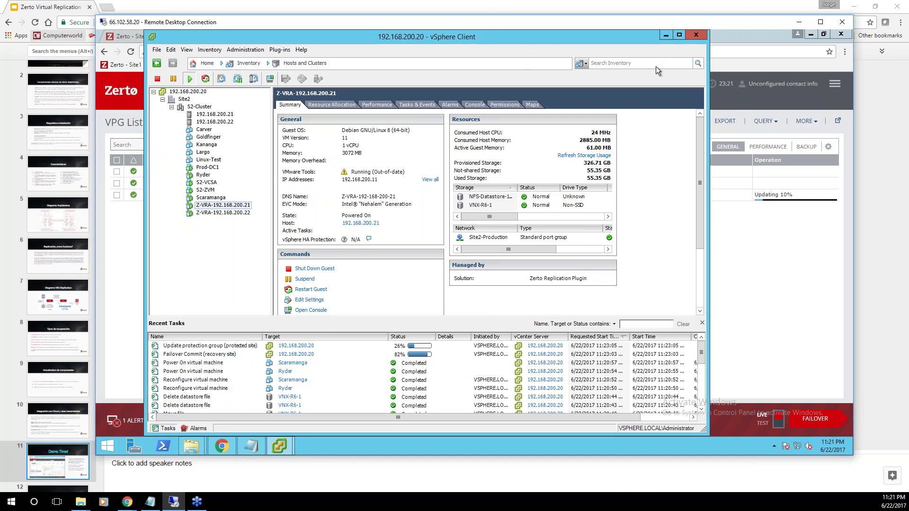
pyautogui.press('super+Right')
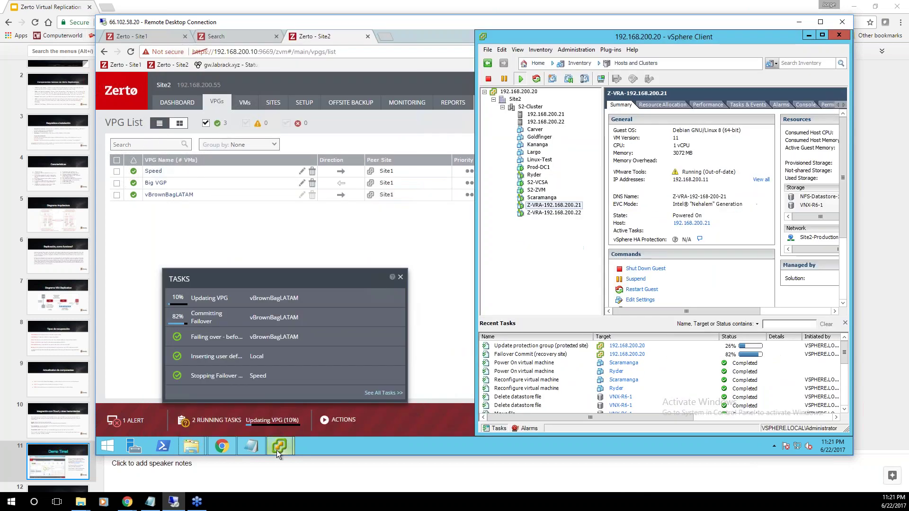
# Bring up Site1's vSphere Client and dock it to the left half, beside Site2's client
pyautogui.moveTo(277, 434)
pyautogui.click(250, 396)
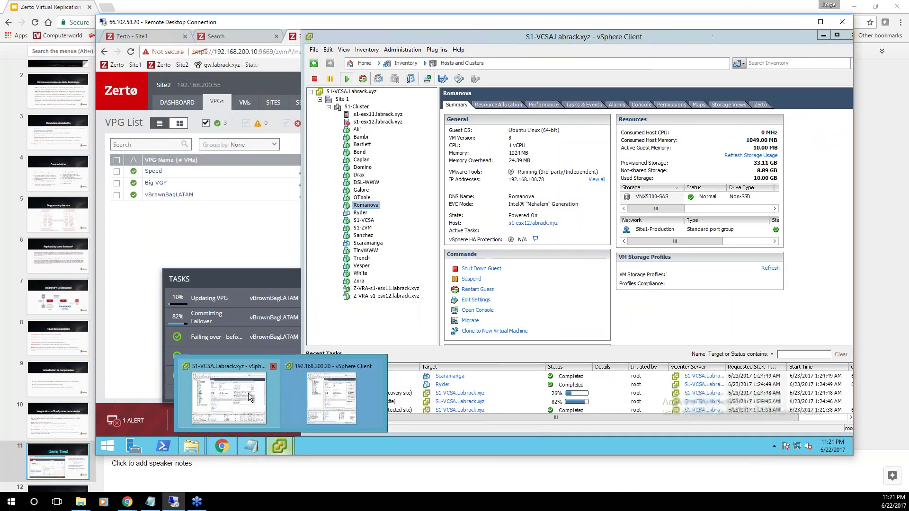
pyautogui.moveTo(332, 37); pyautogui.dragTo(97, 109)
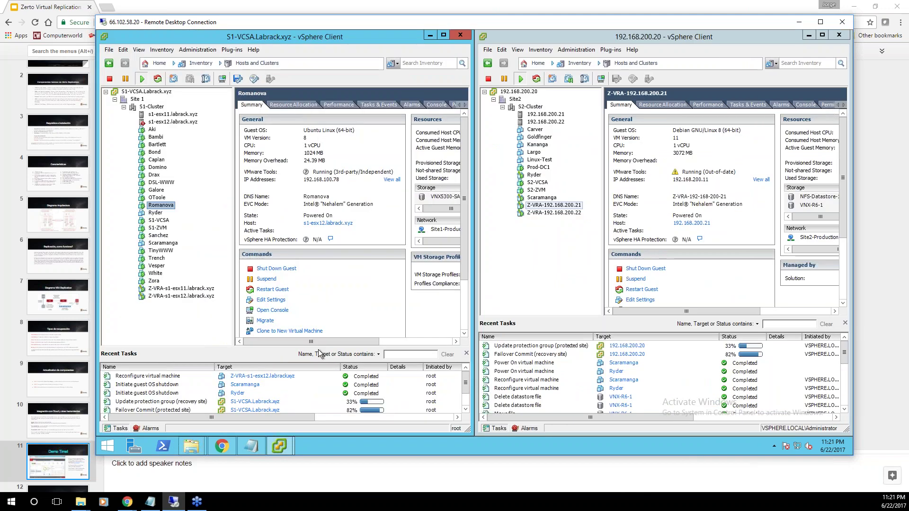
# Enlarge the Recent Tasks area in Site1's vSphere Client to follow more of the failover commit tasks
pyautogui.moveTo(319, 351); pyautogui.dragTo(320, 300)
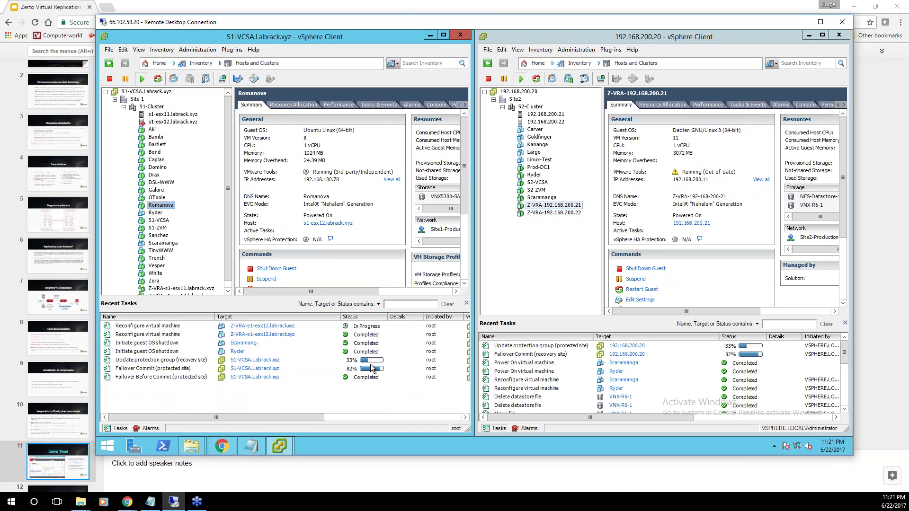
pyautogui.moveTo(320, 299); pyautogui.dragTo(321, 305)
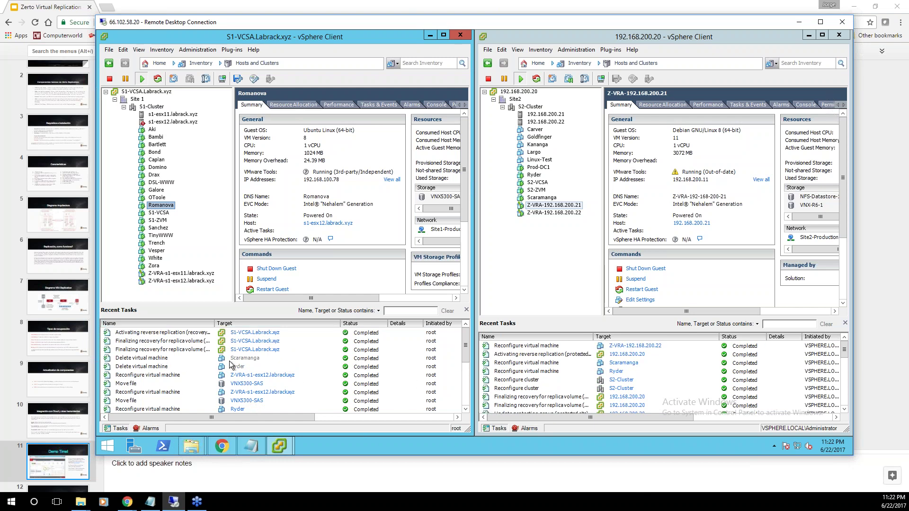
# Switch to Zerto's Site2 page in Chrome, close the tasks pop-up, and open vBrownBagLATAM's details to check its synchronization
pyautogui.click(226, 447)
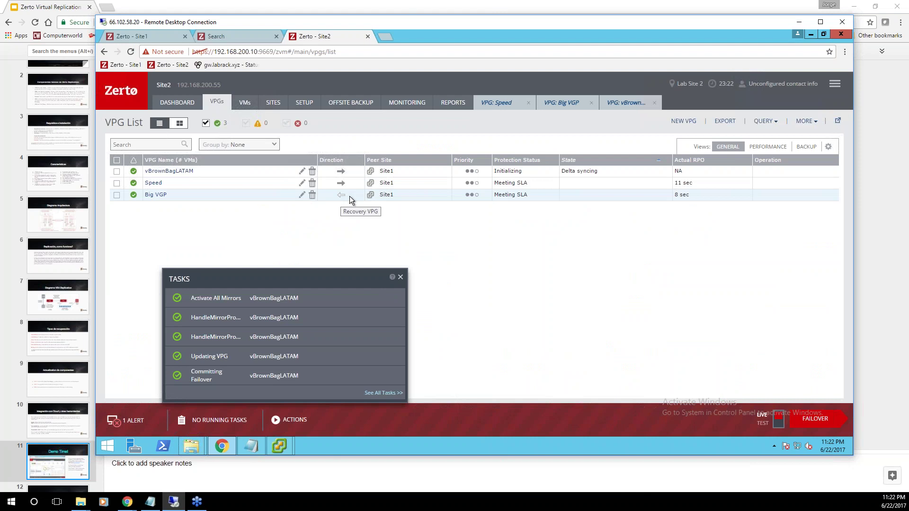
pyautogui.click(401, 277)
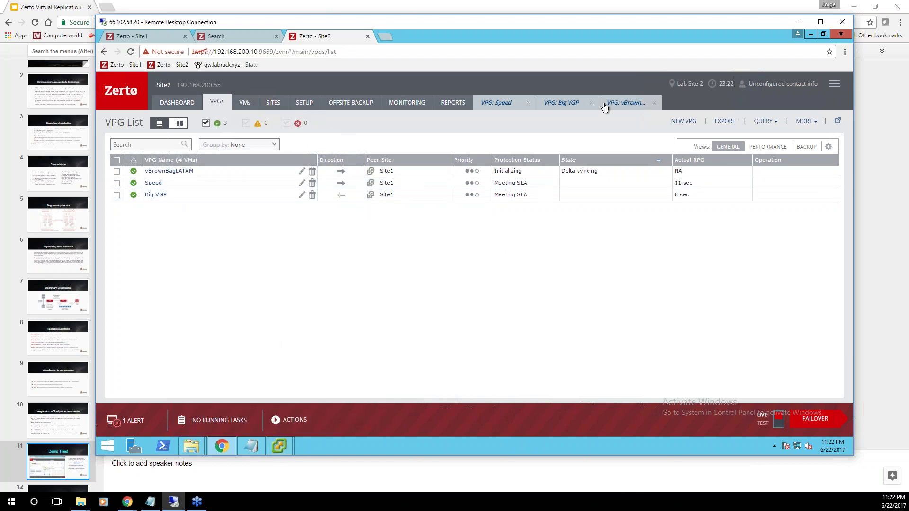
pyautogui.click(627, 102)
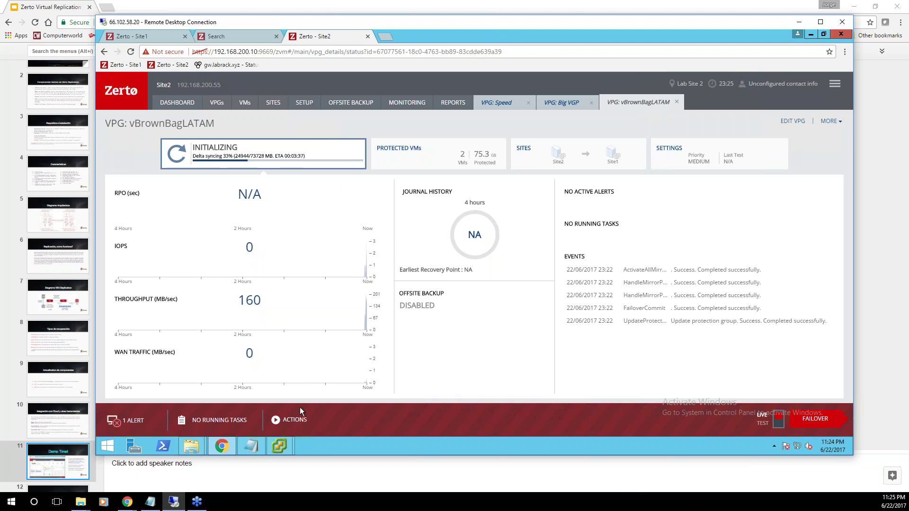
# Bring both sites' vSphere Clients forward to review their inventories and recent tasks, and return to vBrownBagLATAM's details in Zerto
pyautogui.moveTo(279, 446)
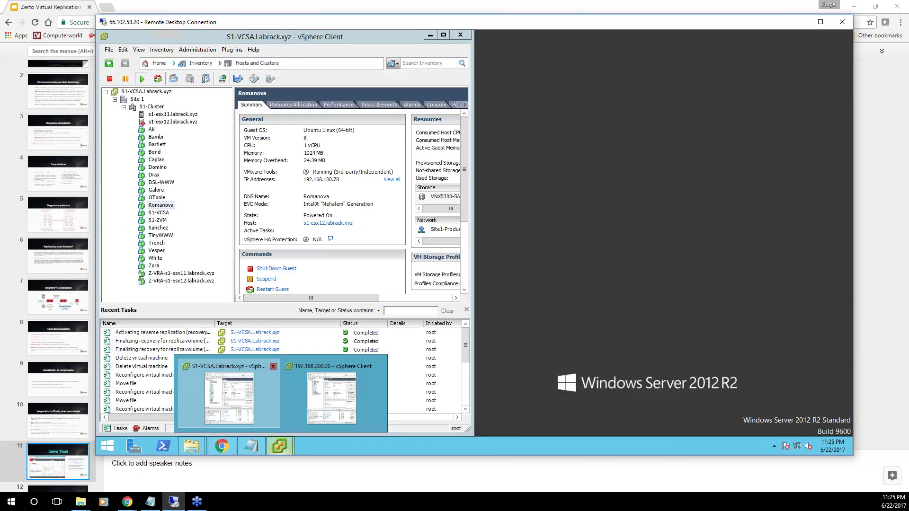
pyautogui.click(252, 399)
pyautogui.click(338, 399)
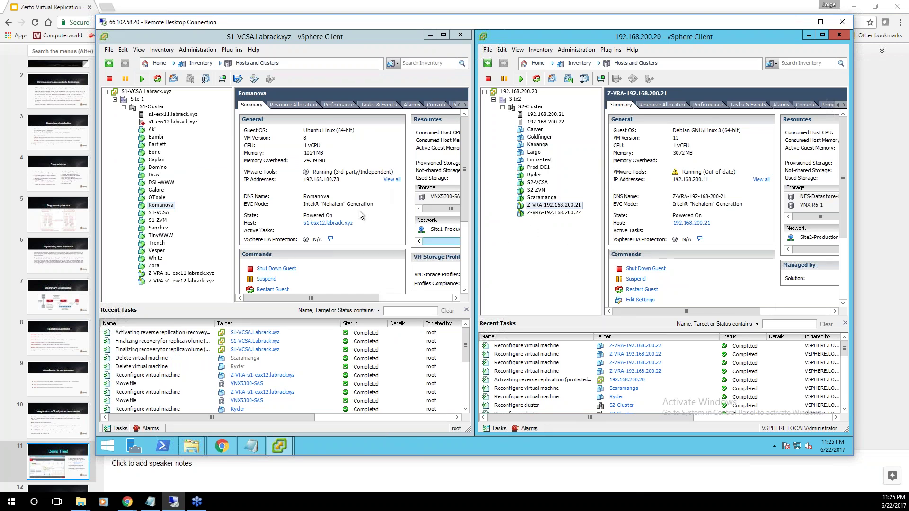
pyautogui.click(226, 452)
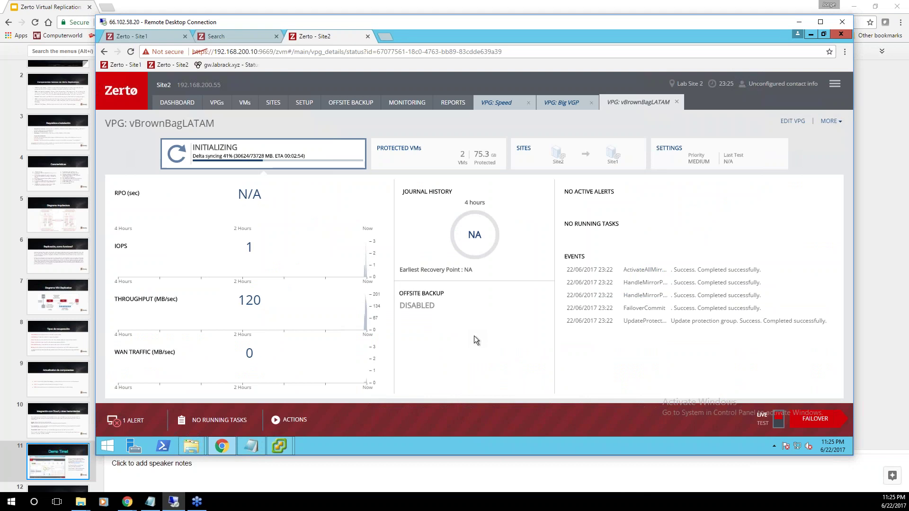
# Switch to the Google Slides presentation and show slide 12, "Otros recursos"
pyautogui.scroll(-3, 59, 438)
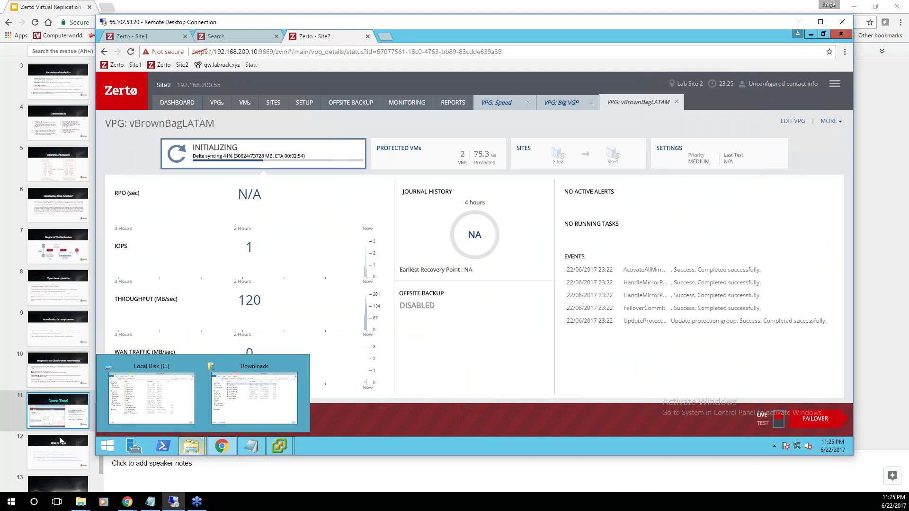
pyautogui.click(69, 436)
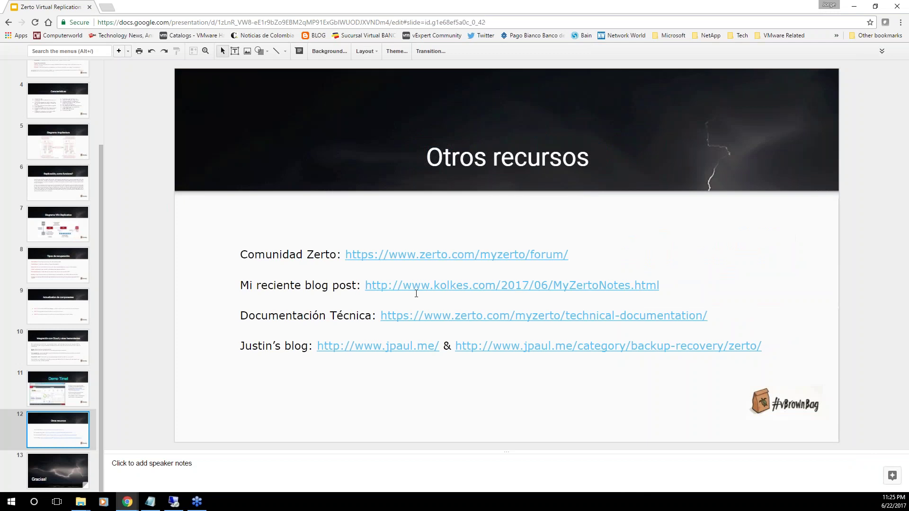